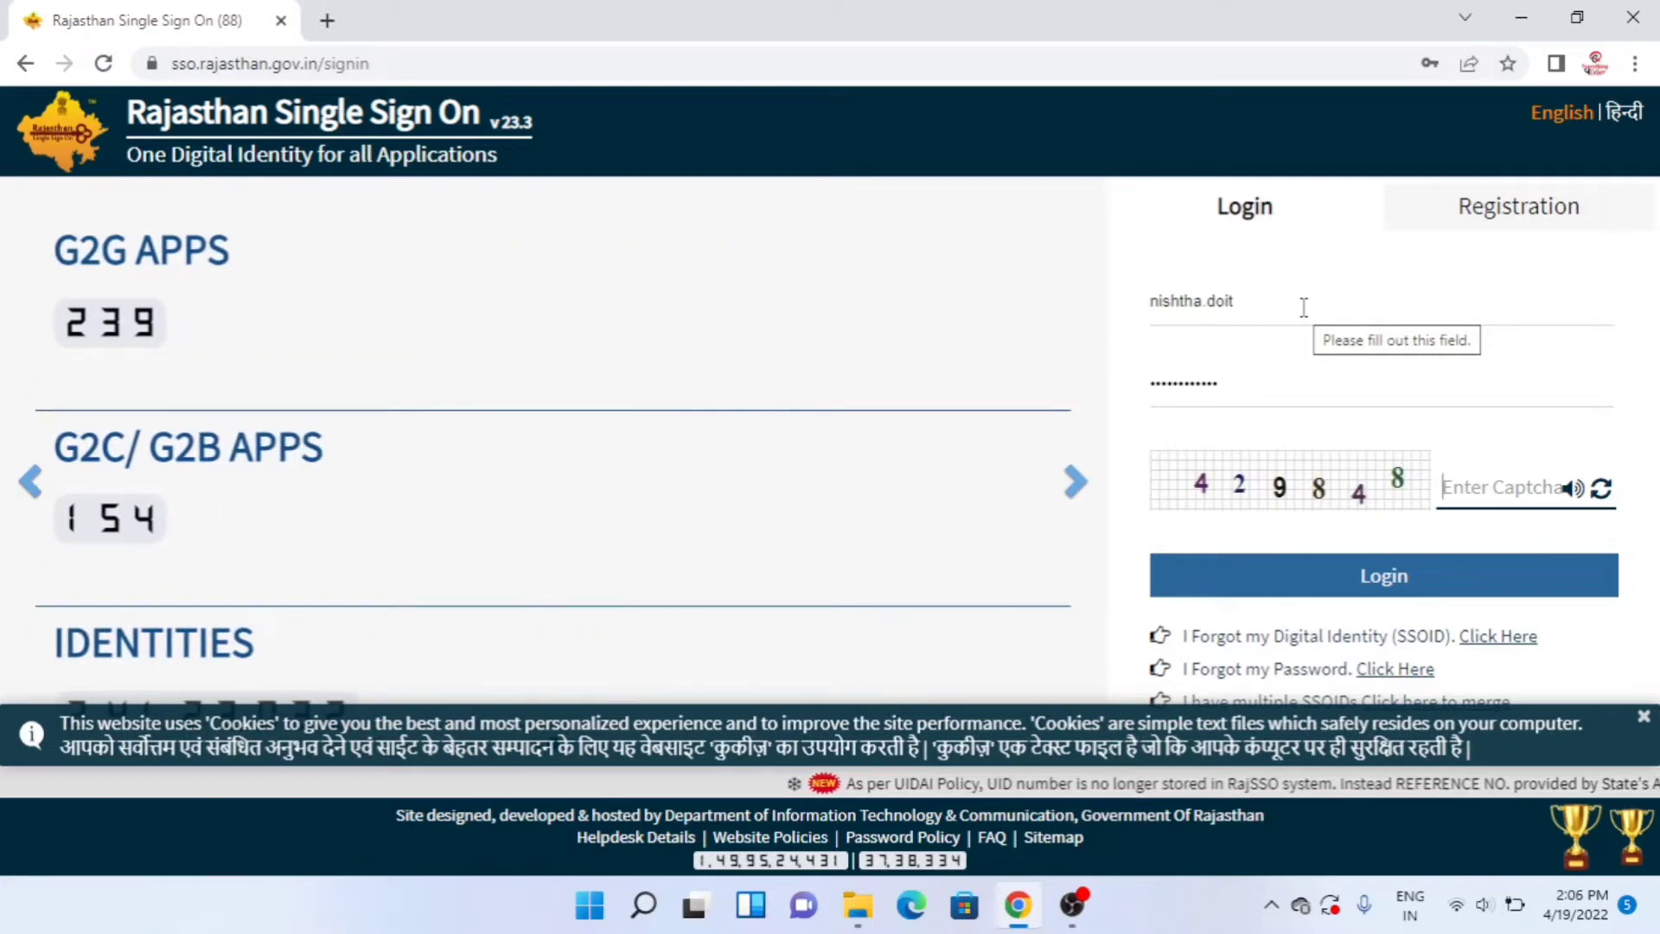
- Enter the captcha digits and log in to Rajasthan SSO
{"action": "type", "text": "429848"}
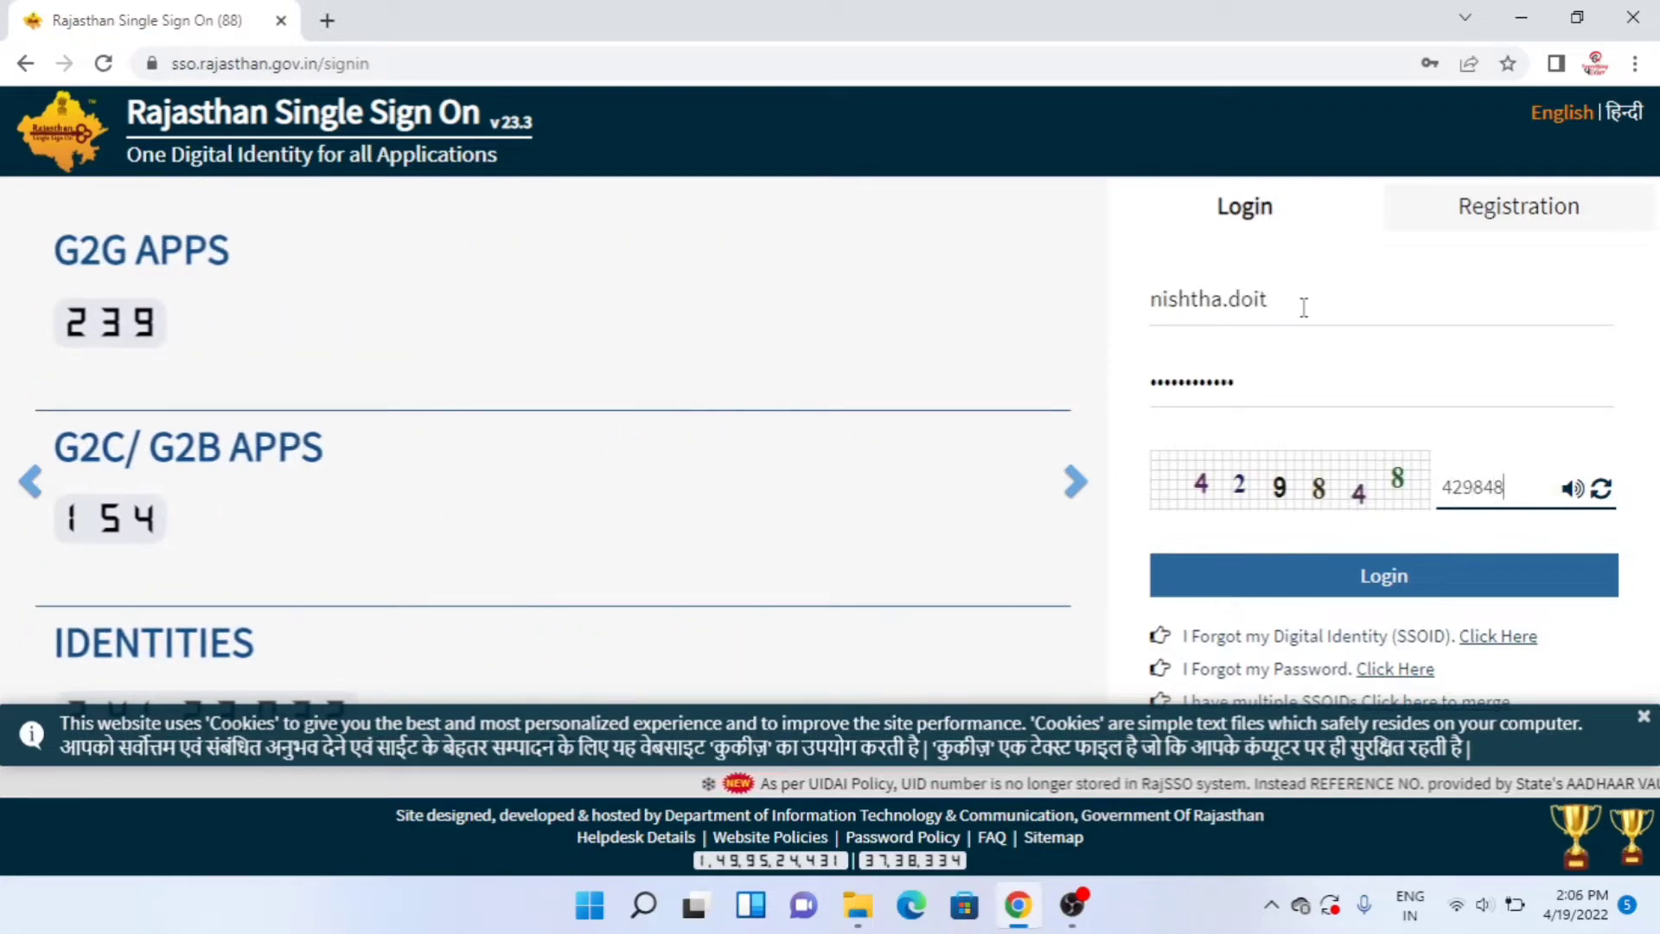
{"action": "left_click", "coordinate": [1315, 573]}
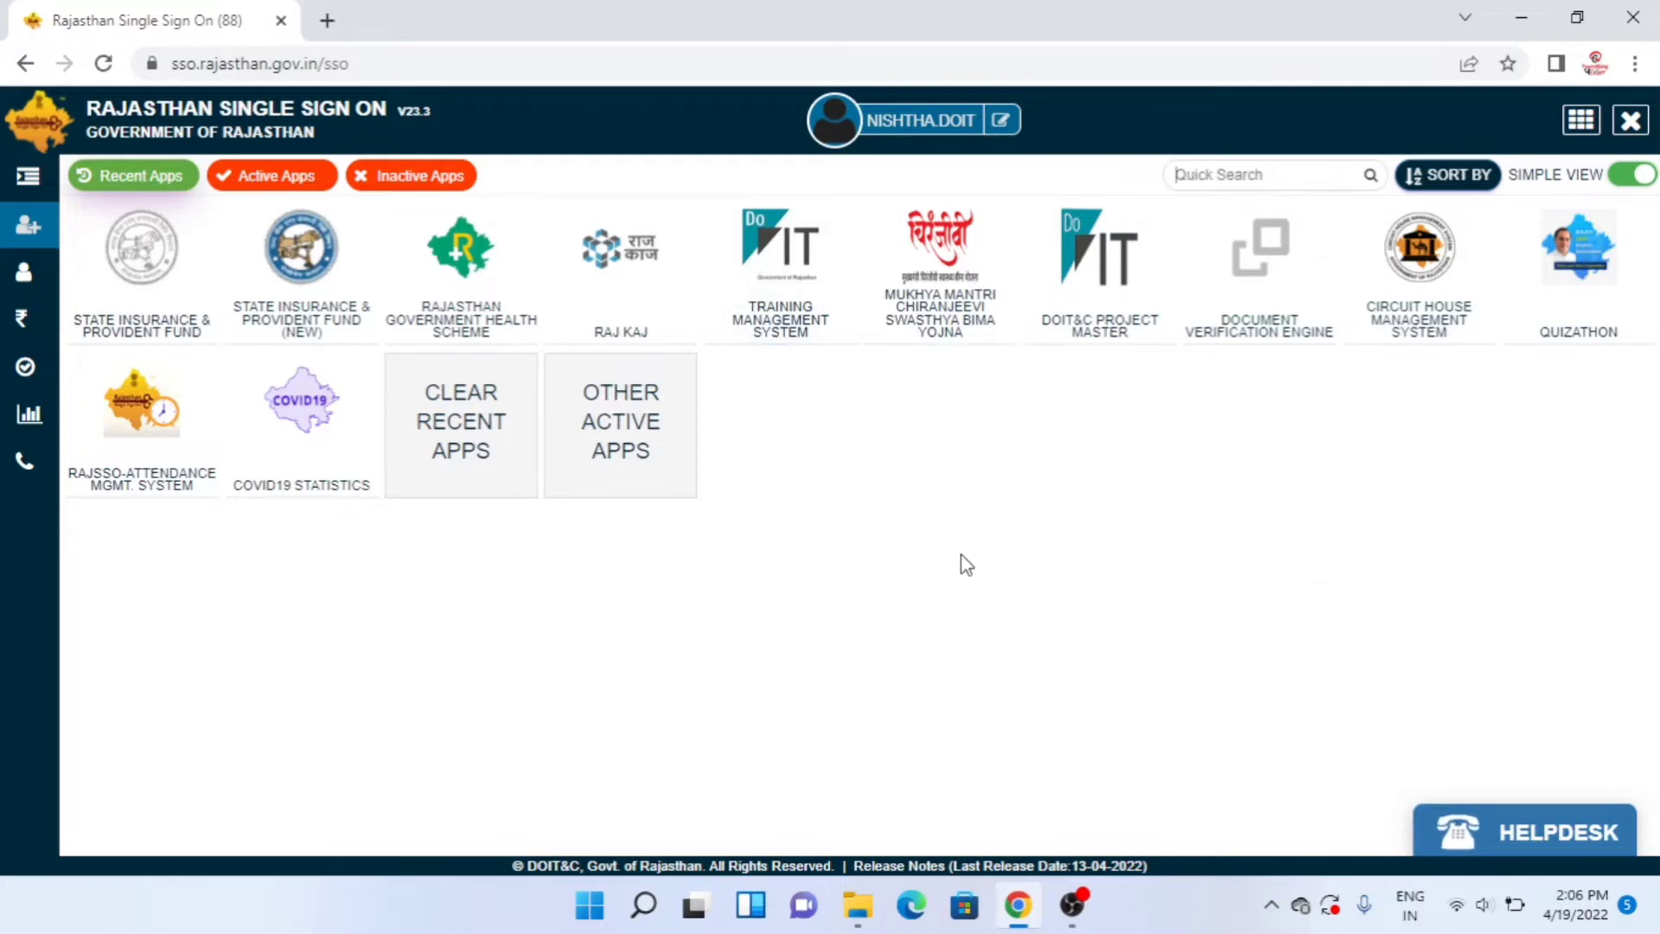
- Launch Raj Kaj from the SSO recent apps to load the Raj eOffice dashboard
{"action": "left_click", "coordinate": [647, 323]}
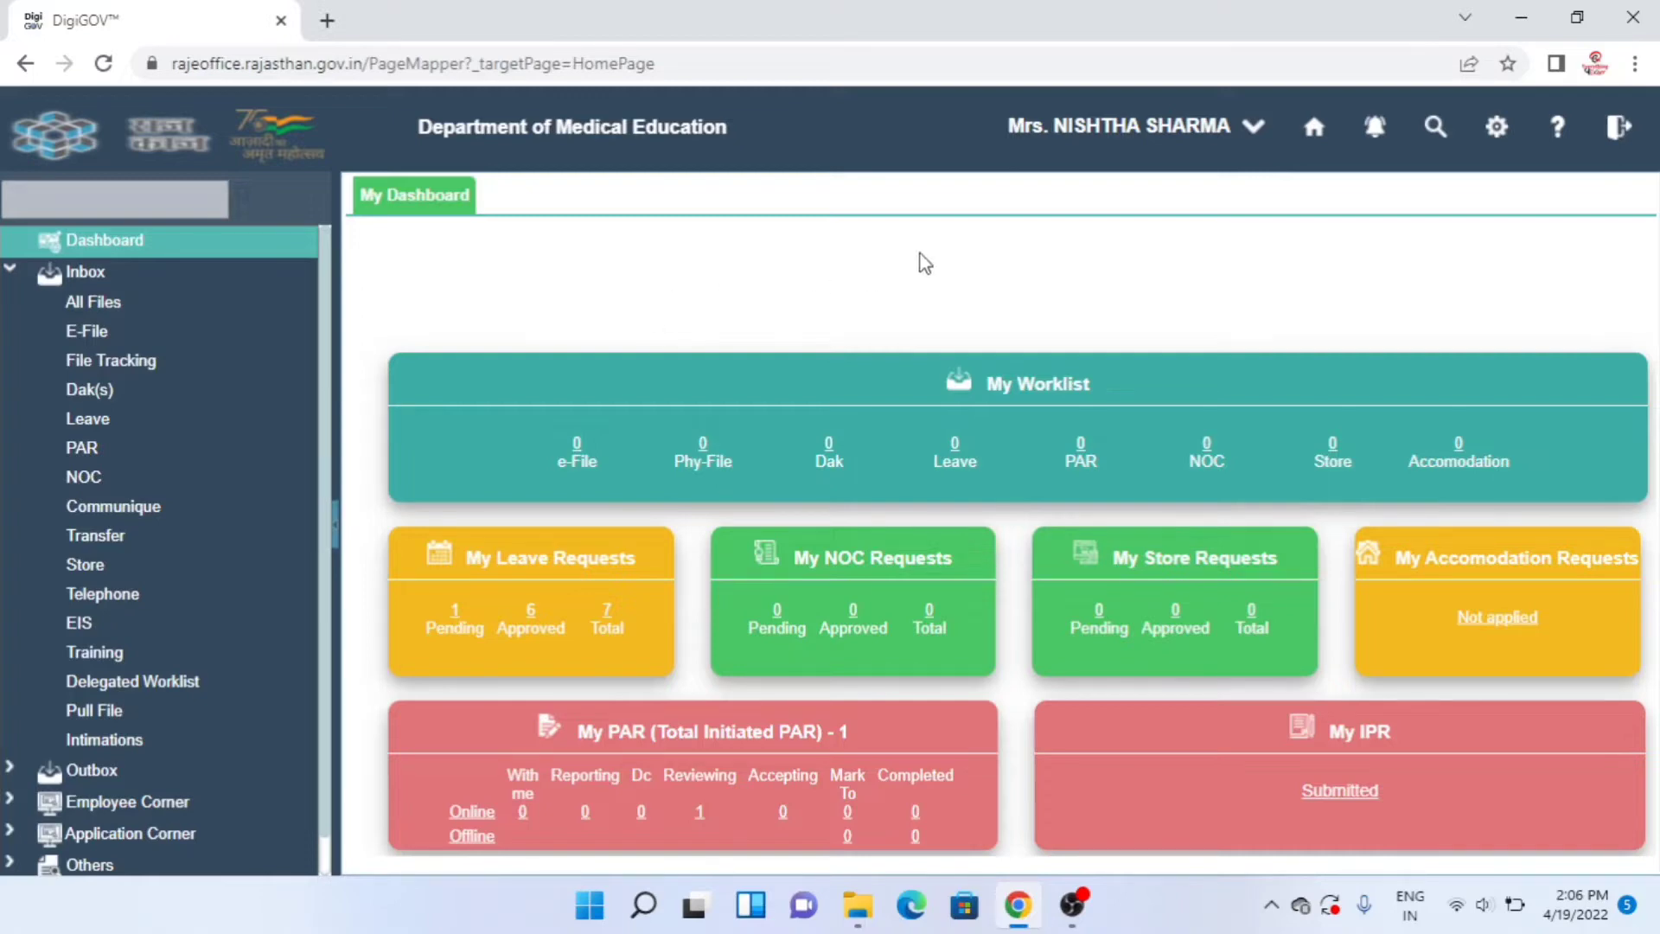
- Check the profile details, then go to Employee Corner > PAR
{"action": "left_click", "coordinate": [1101, 134]}
{"action": "scroll", "coordinate": [327, 595], "scroll_direction": "down", "scroll_amount": 1}
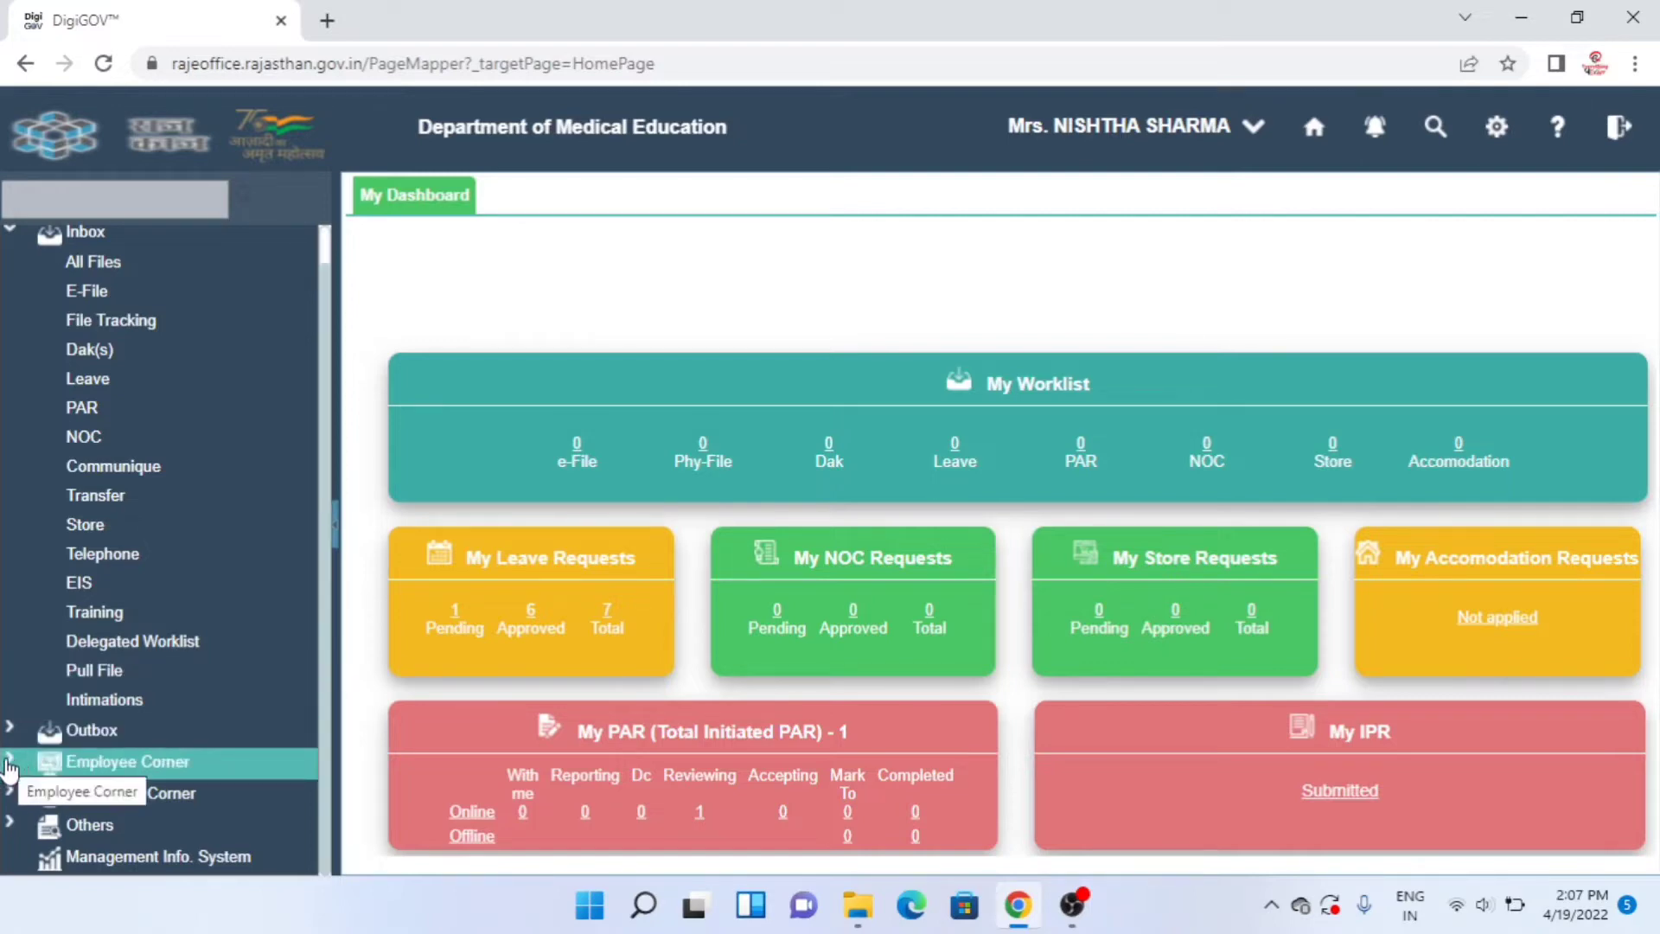
{"action": "left_click", "coordinate": [8, 762]}
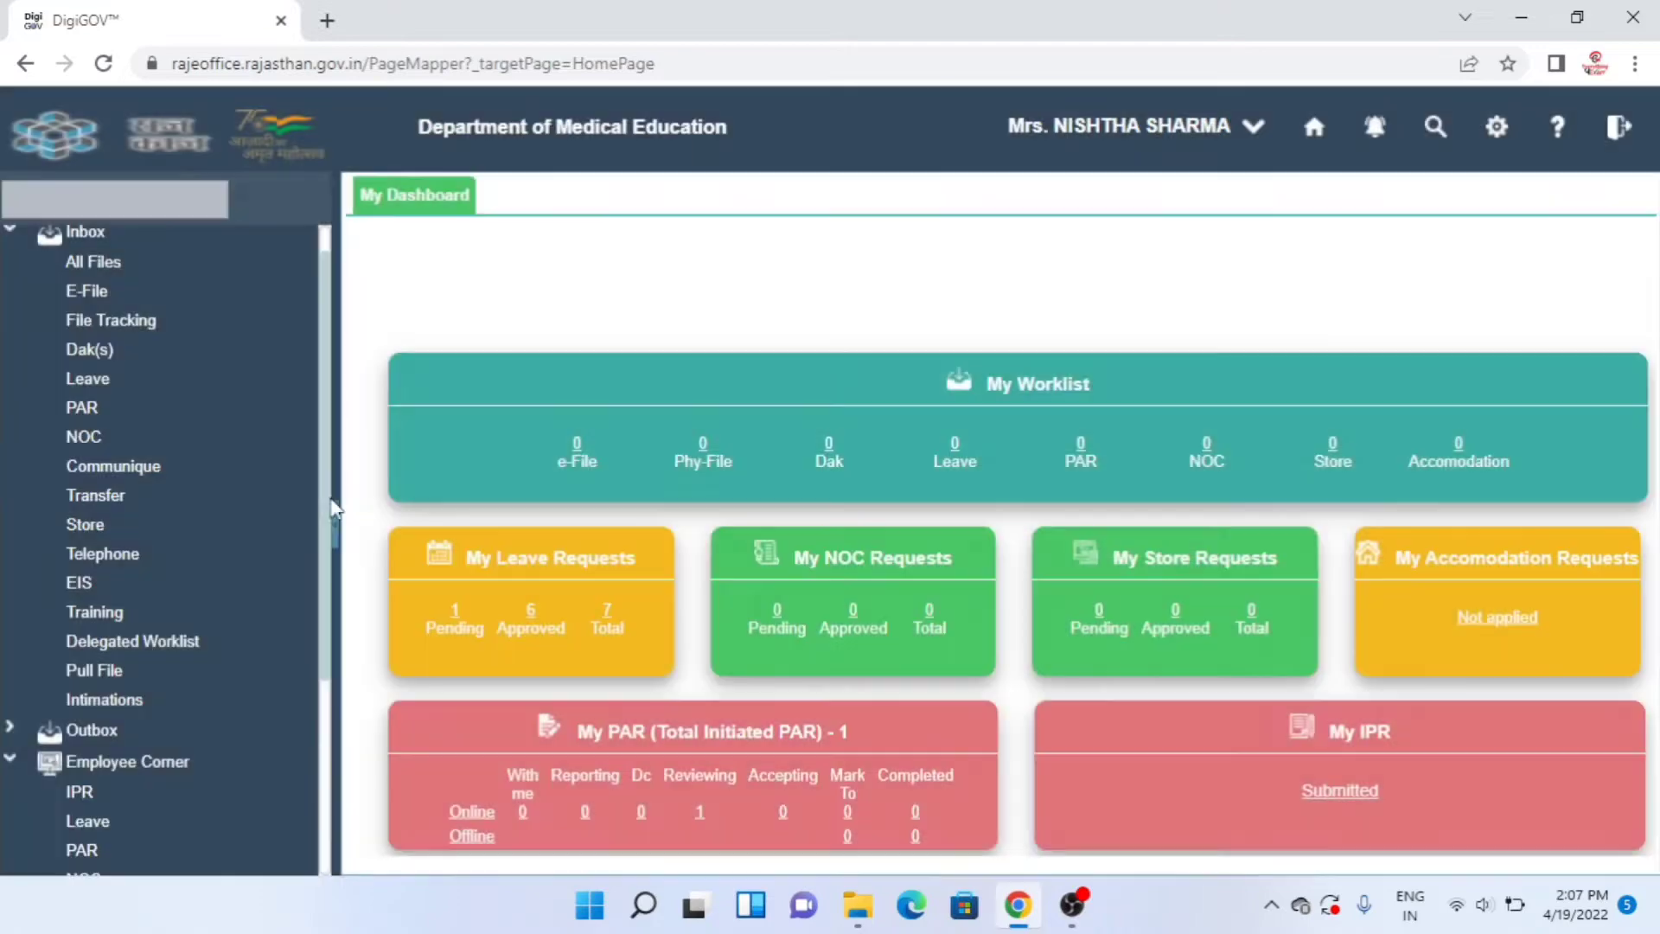
{"action": "scroll", "coordinate": [324, 519], "scroll_direction": "down", "scroll_amount": 2}
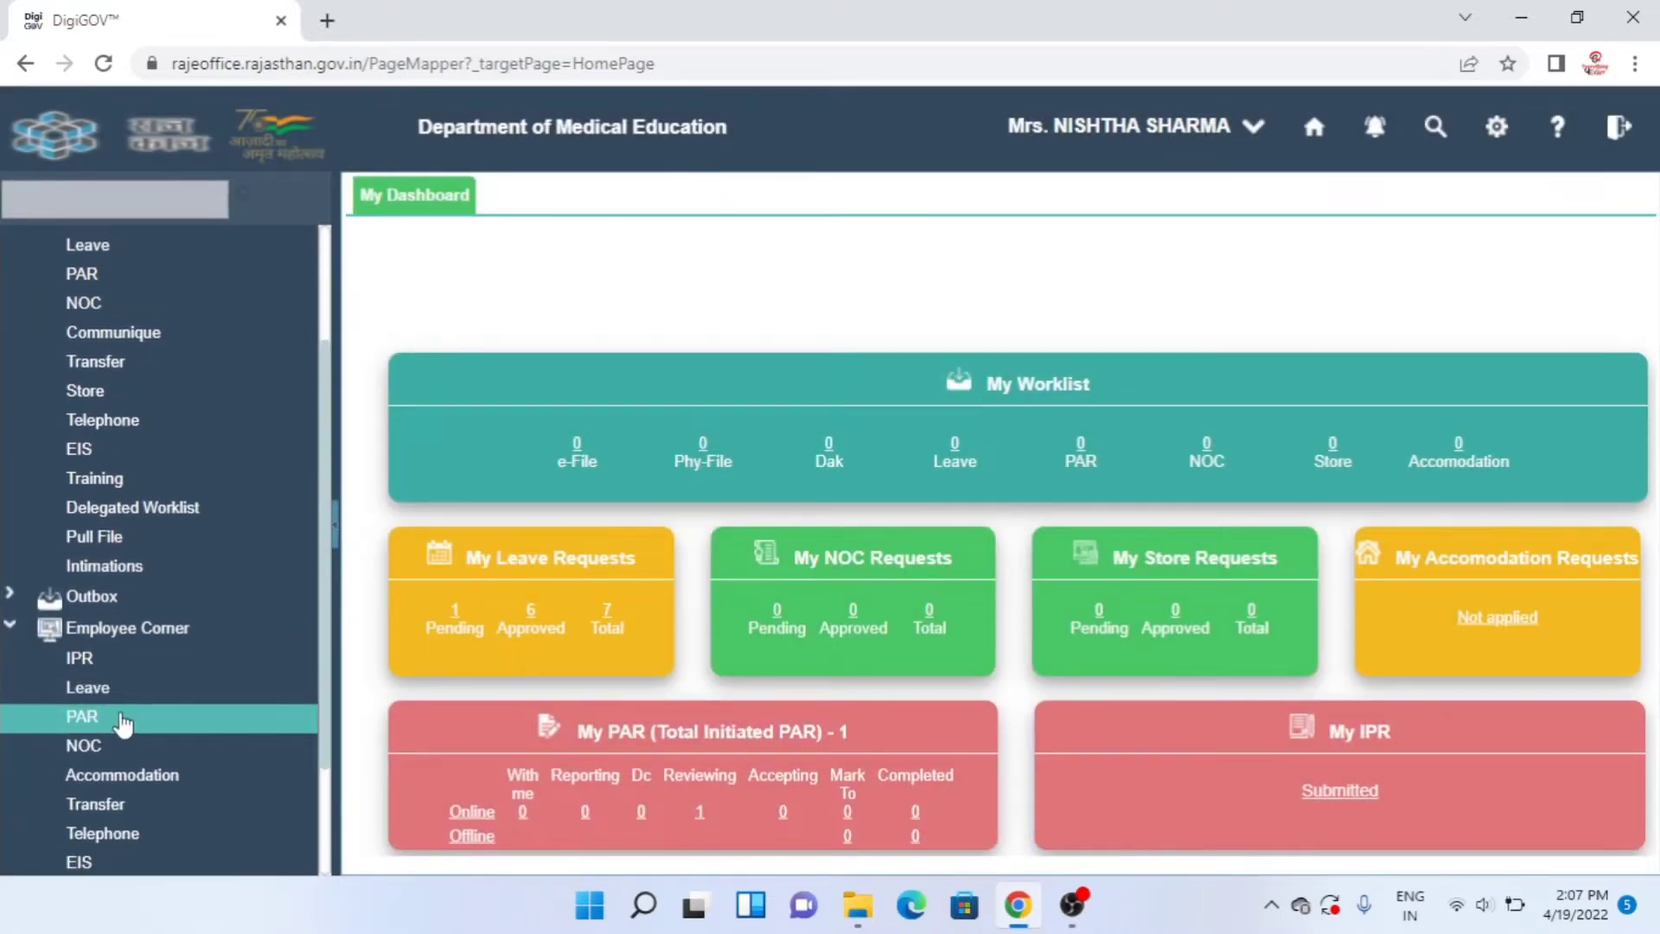
{"action": "left_click", "coordinate": [122, 719]}
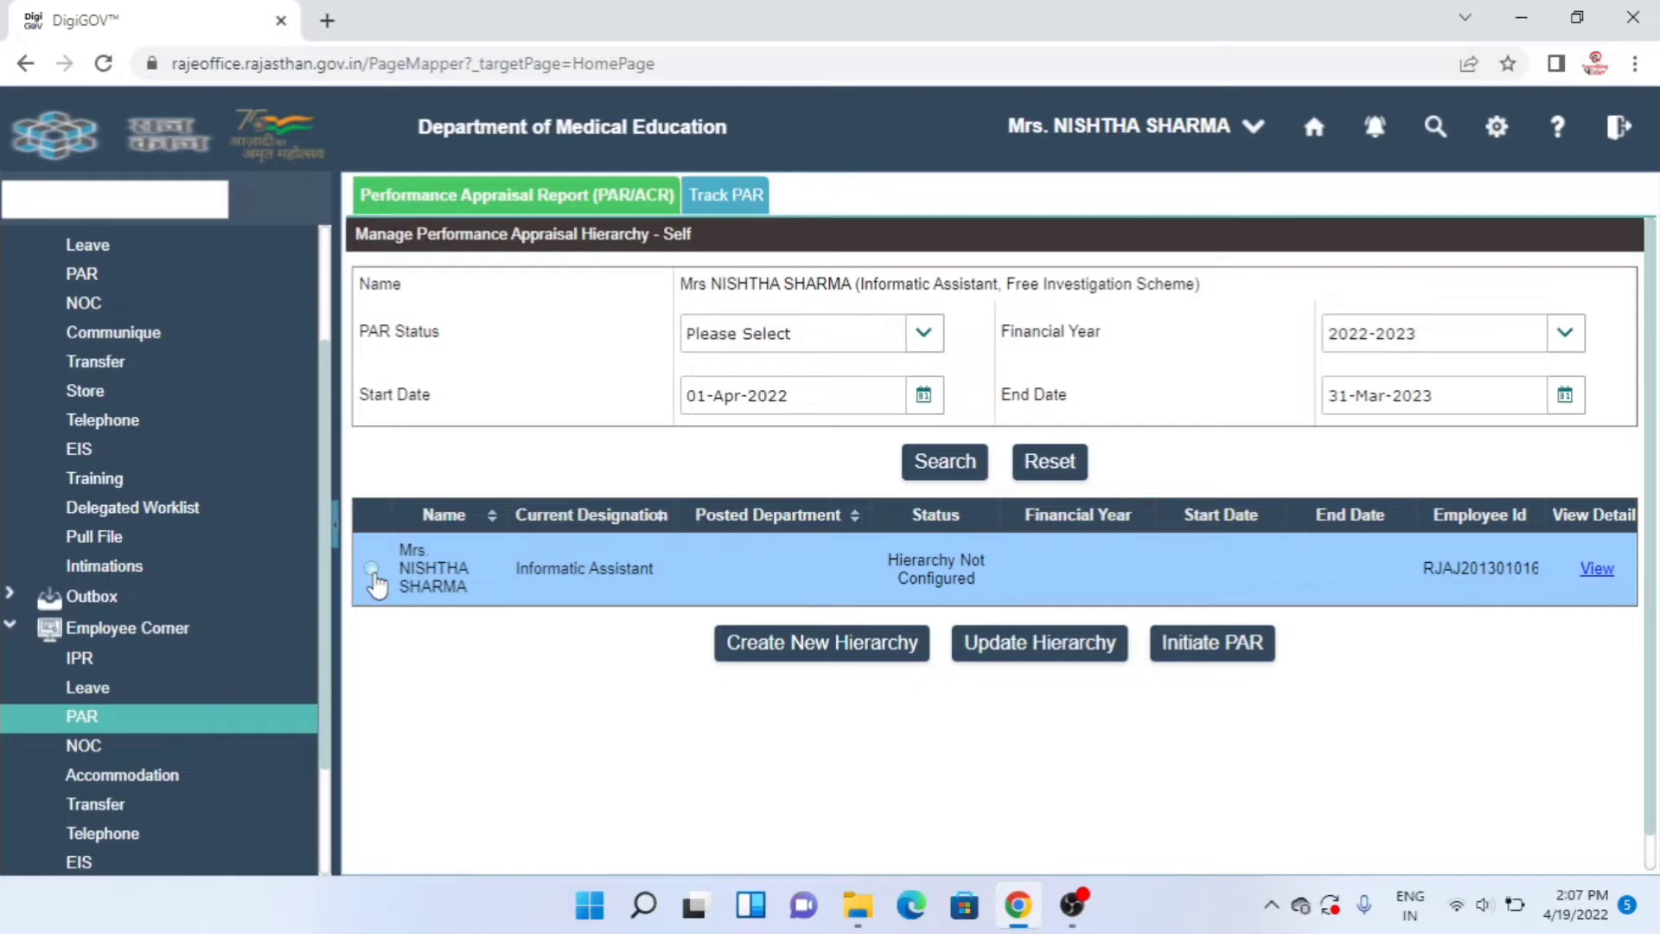
- Search financial year 2021-2022, select your own record, and create a new hierarchy
{"action": "left_click", "coordinate": [1567, 335]}
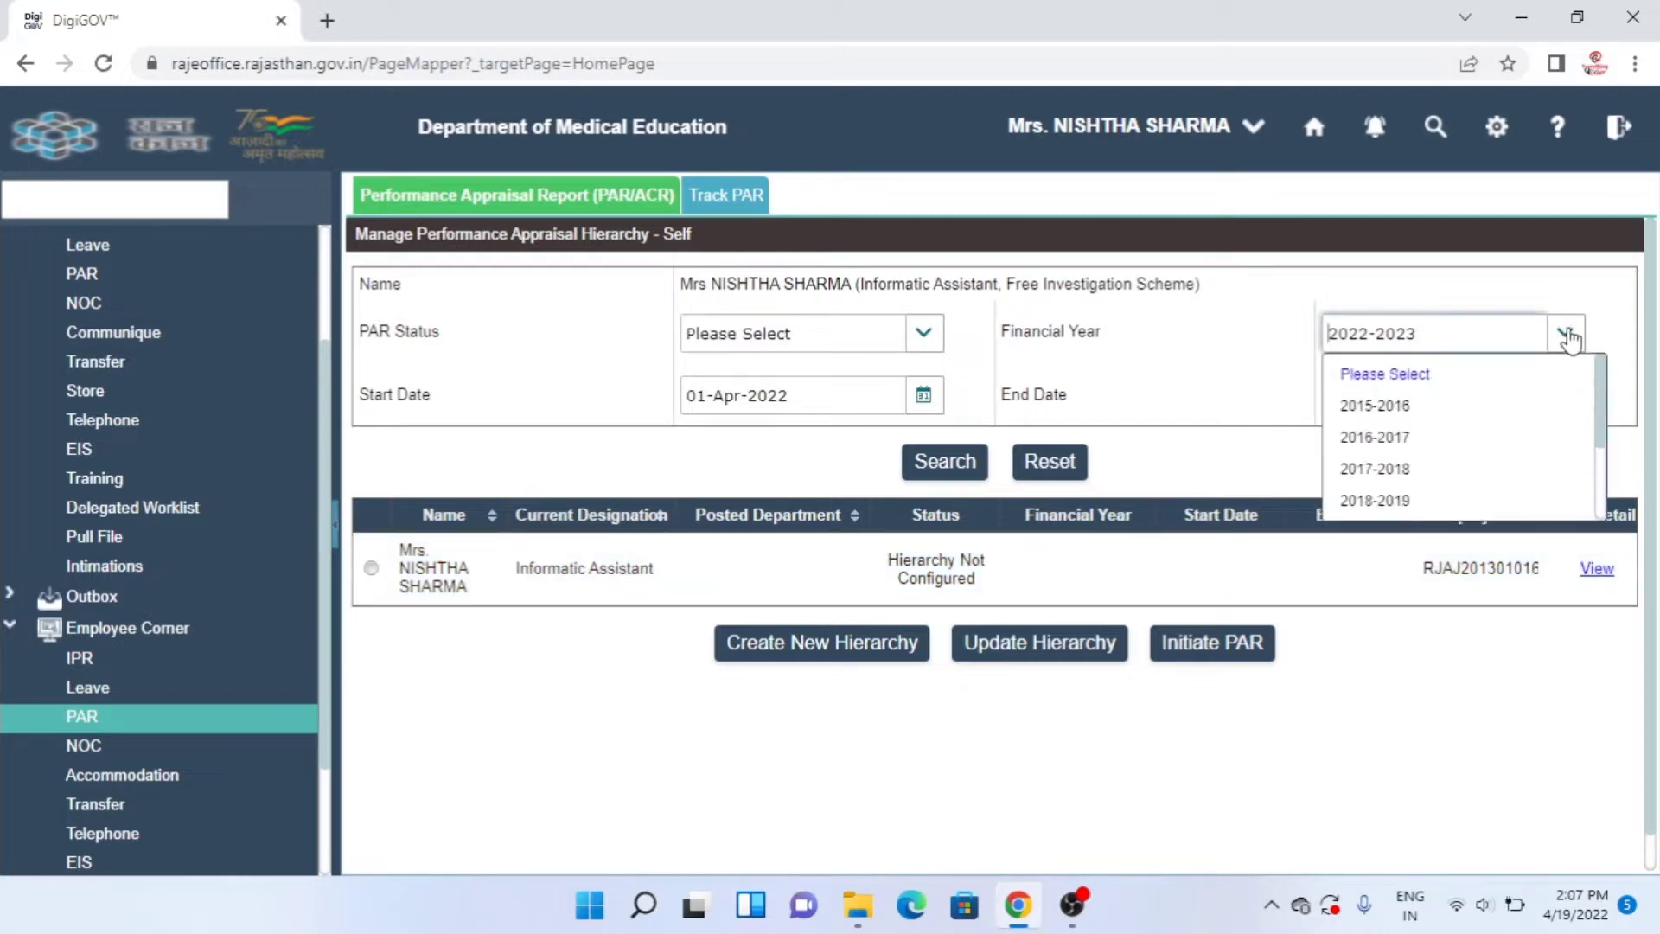
{"action": "left_click", "coordinate": [1431, 595]}
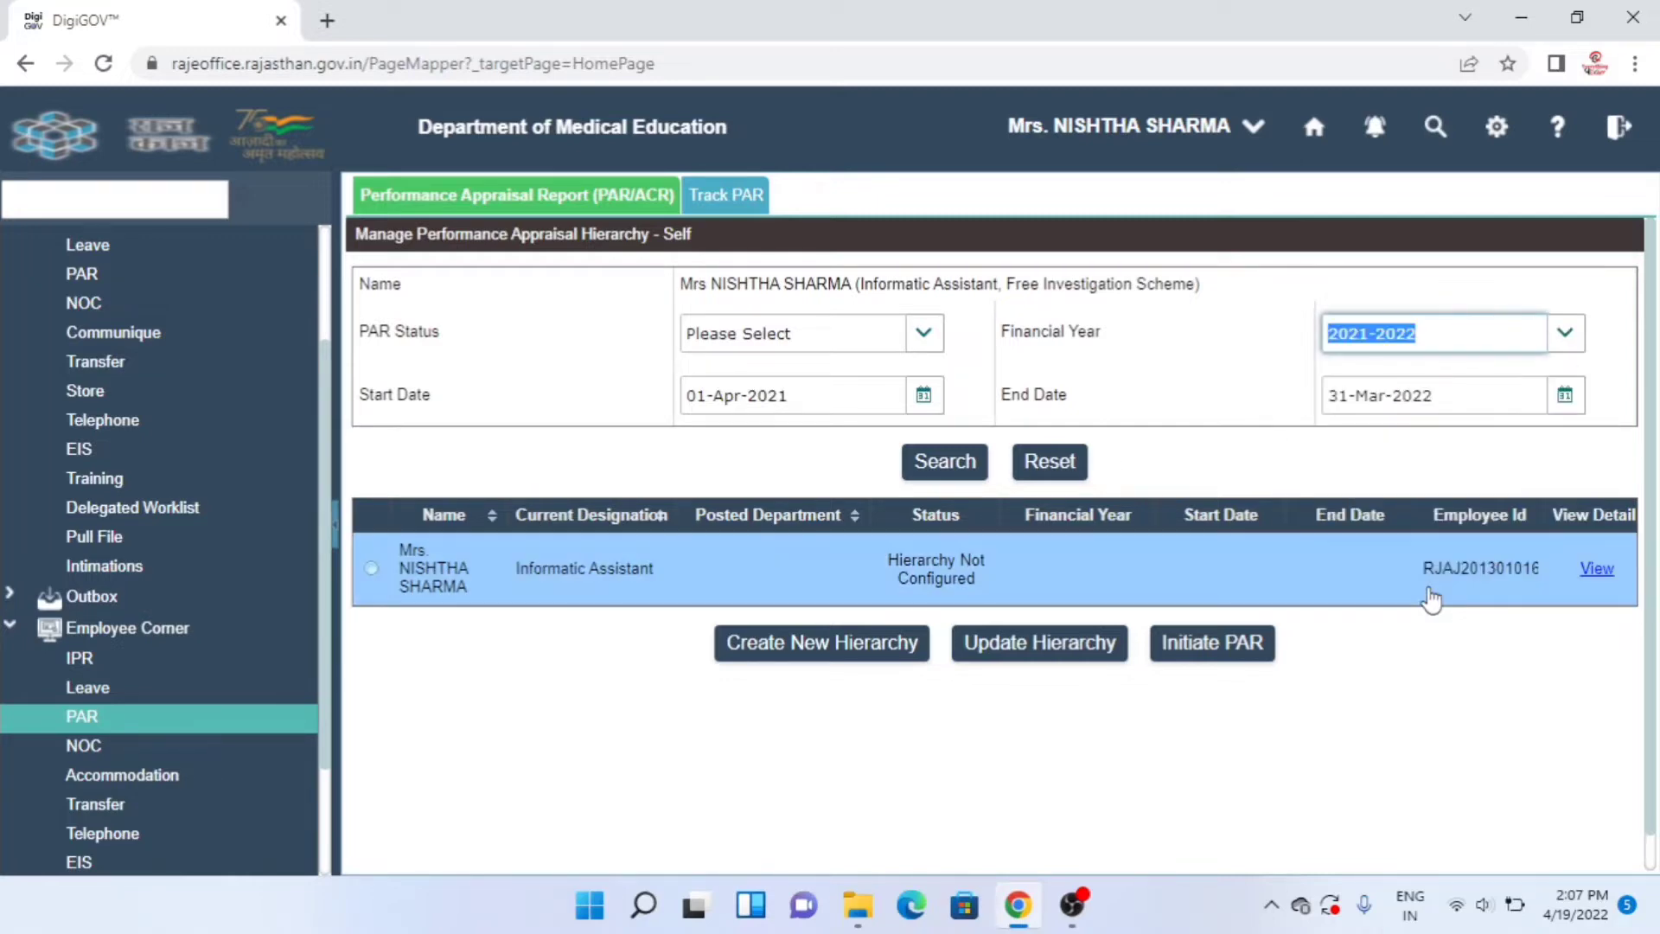
{"action": "left_click", "coordinate": [945, 461]}
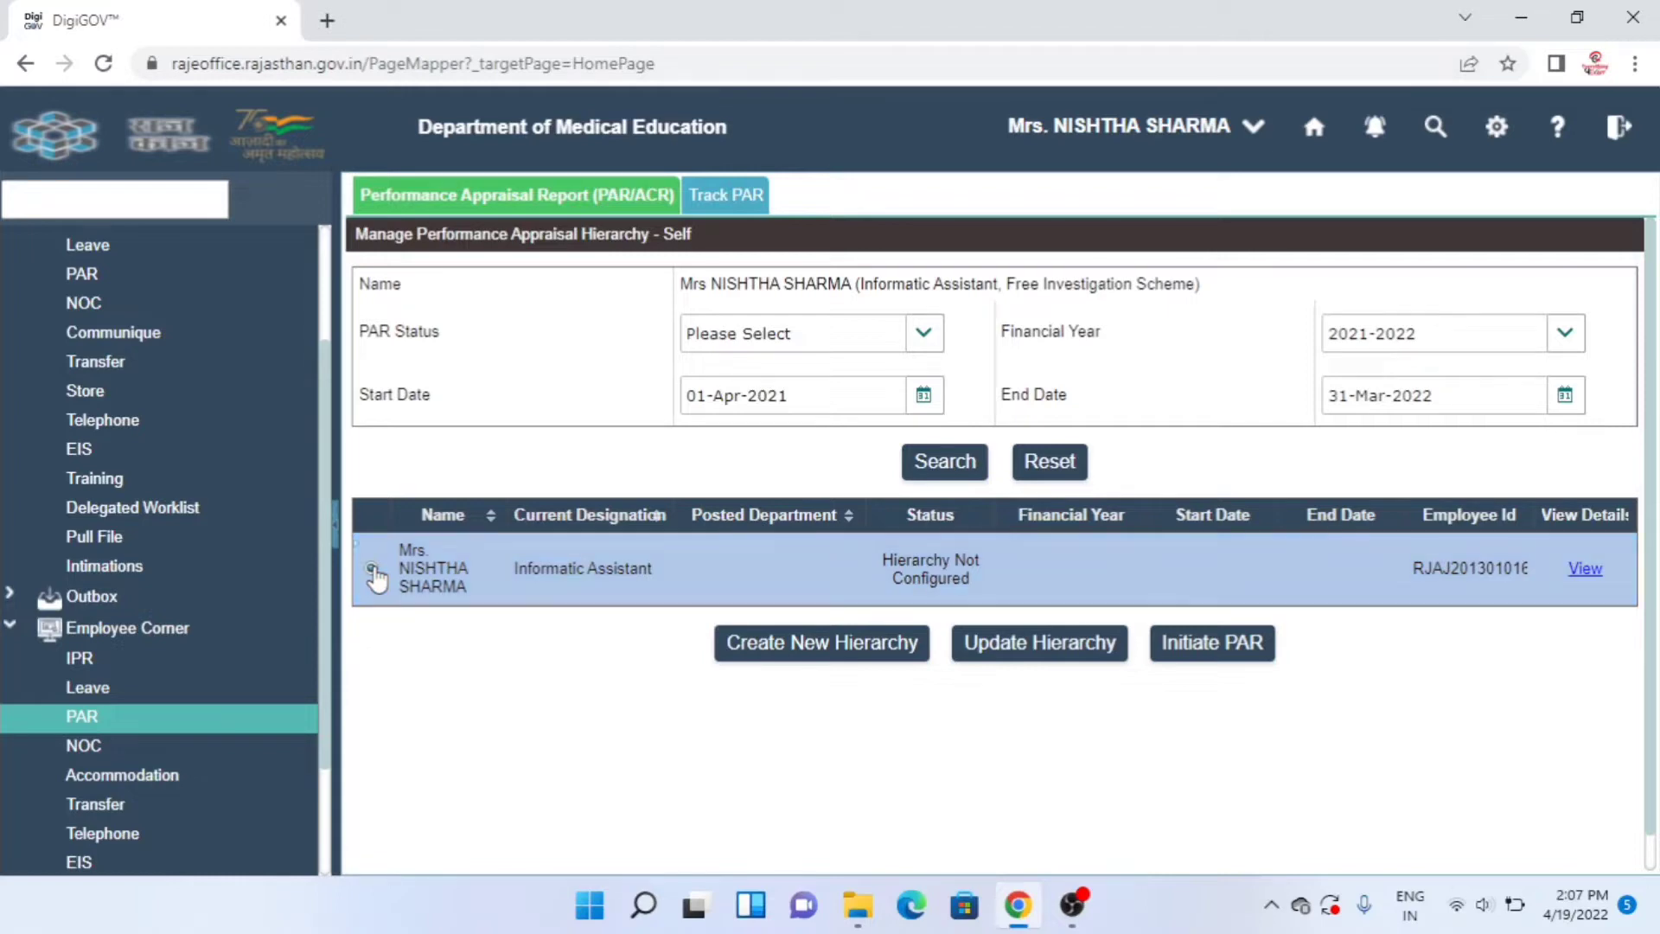
{"action": "left_click", "coordinate": [371, 568]}
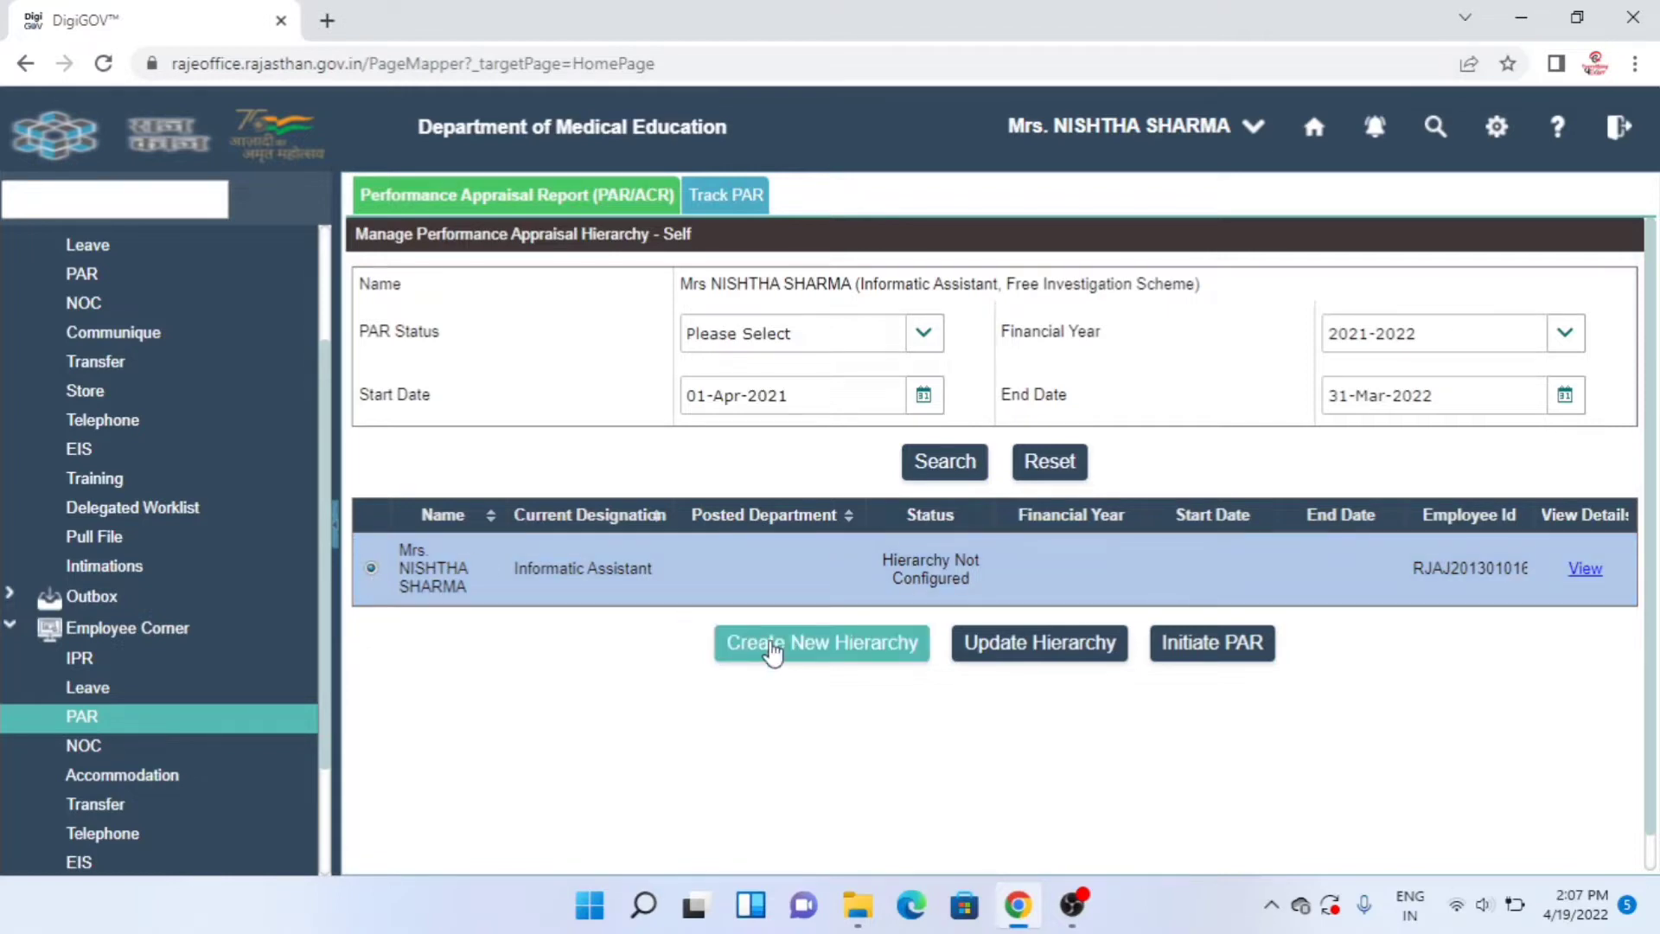
{"action": "left_click", "coordinate": [772, 648]}
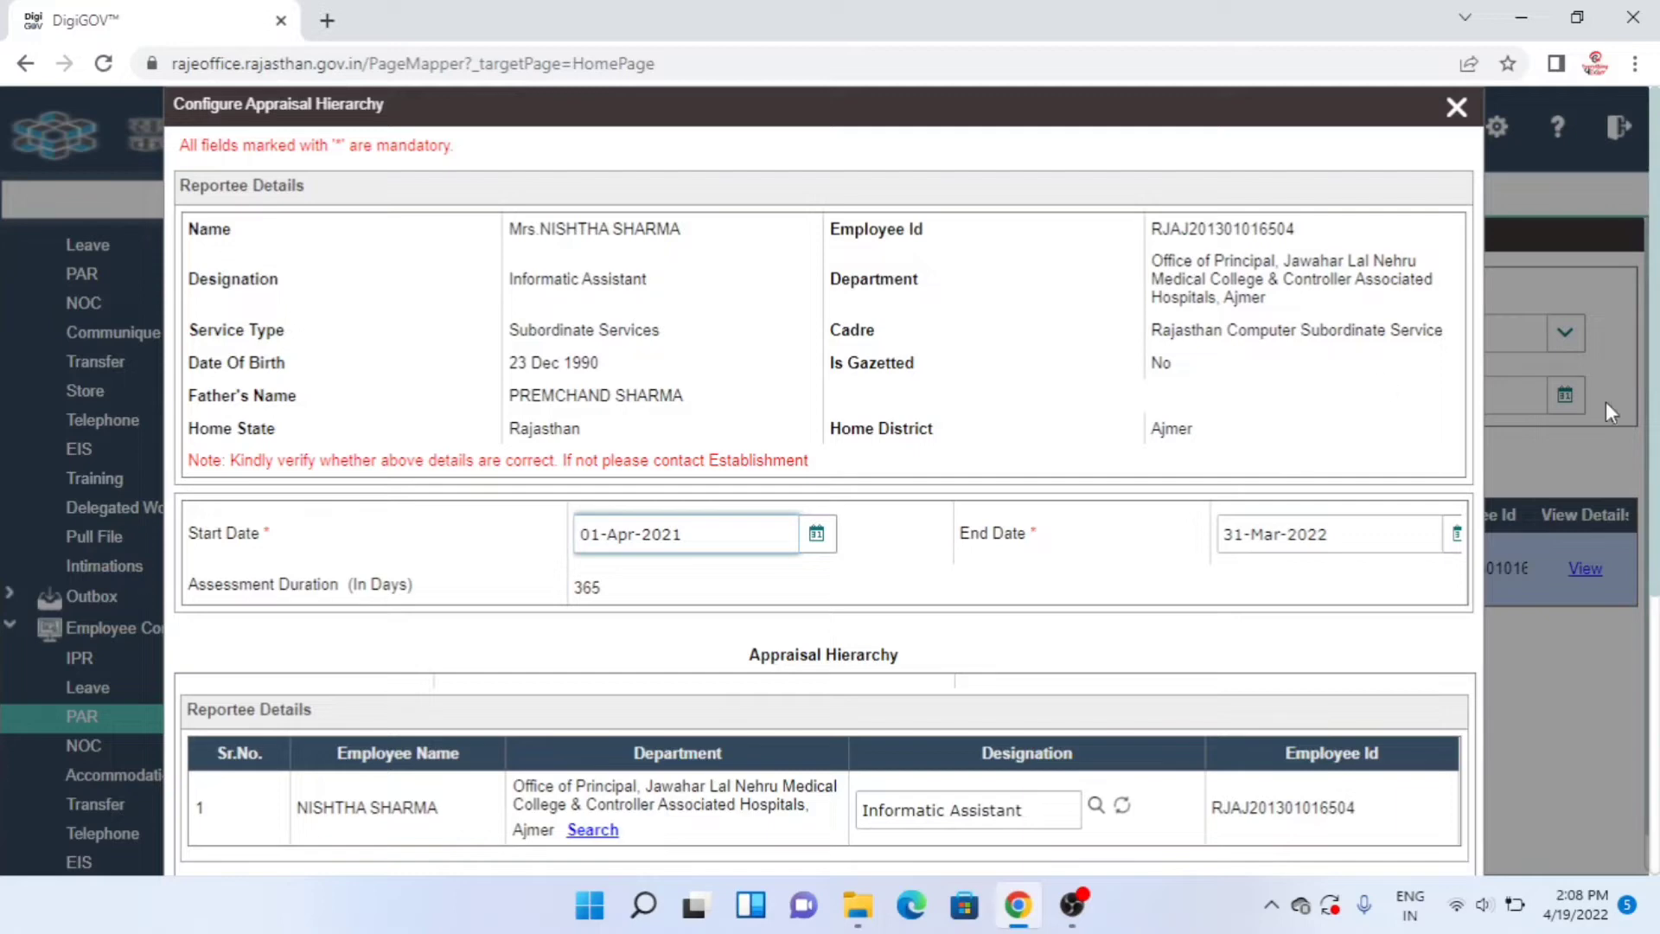
- Reset the preset reporting, reviewing and accepting authorities, then search for a reporting authority
{"action": "left_click_drag", "start_coordinate": [1658, 337], "coordinate": [1658, 521]}
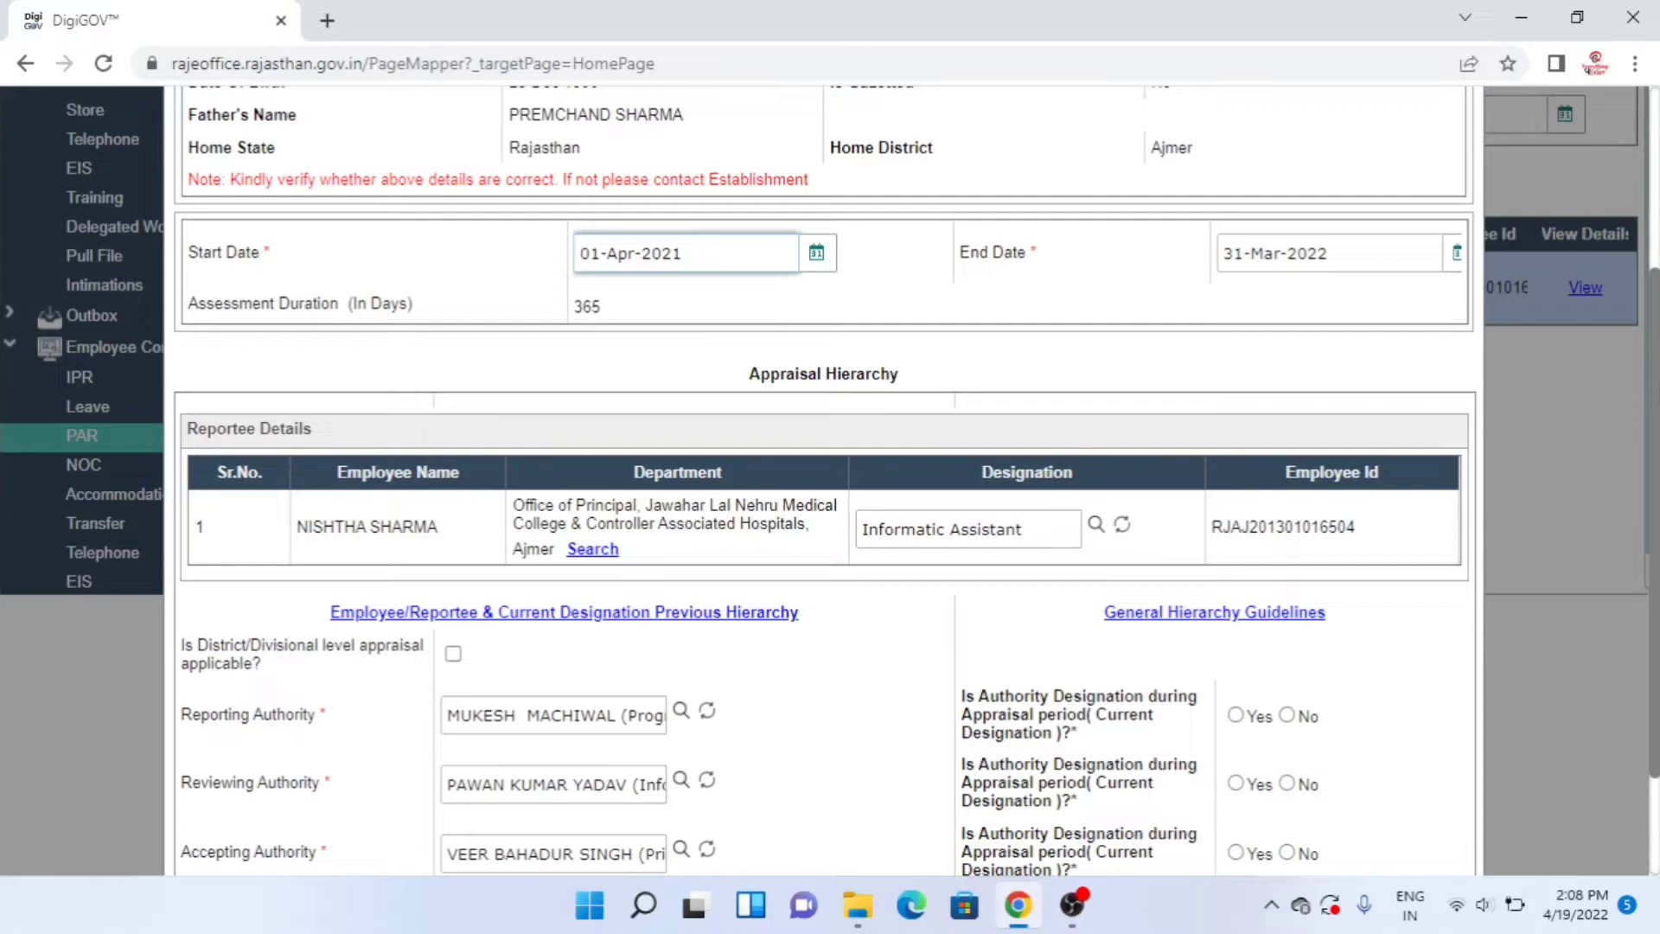
{"action": "scroll", "coordinate": [1650, 519], "scroll_direction": "down", "scroll_amount": 2}
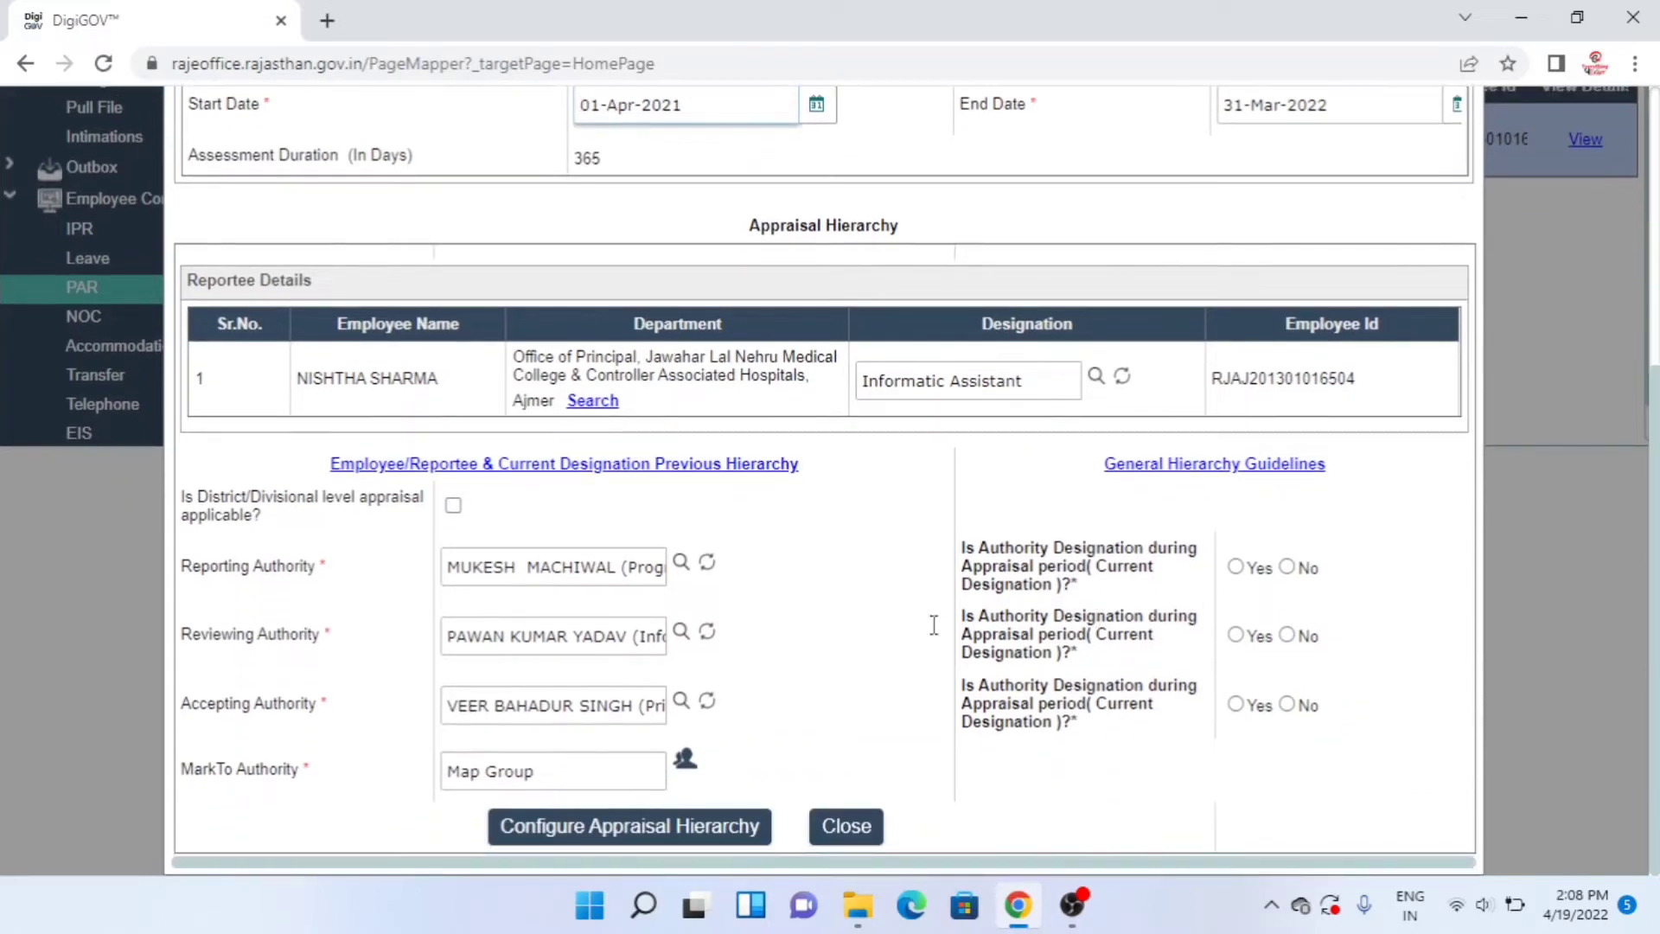
{"action": "left_click", "coordinate": [710, 563]}
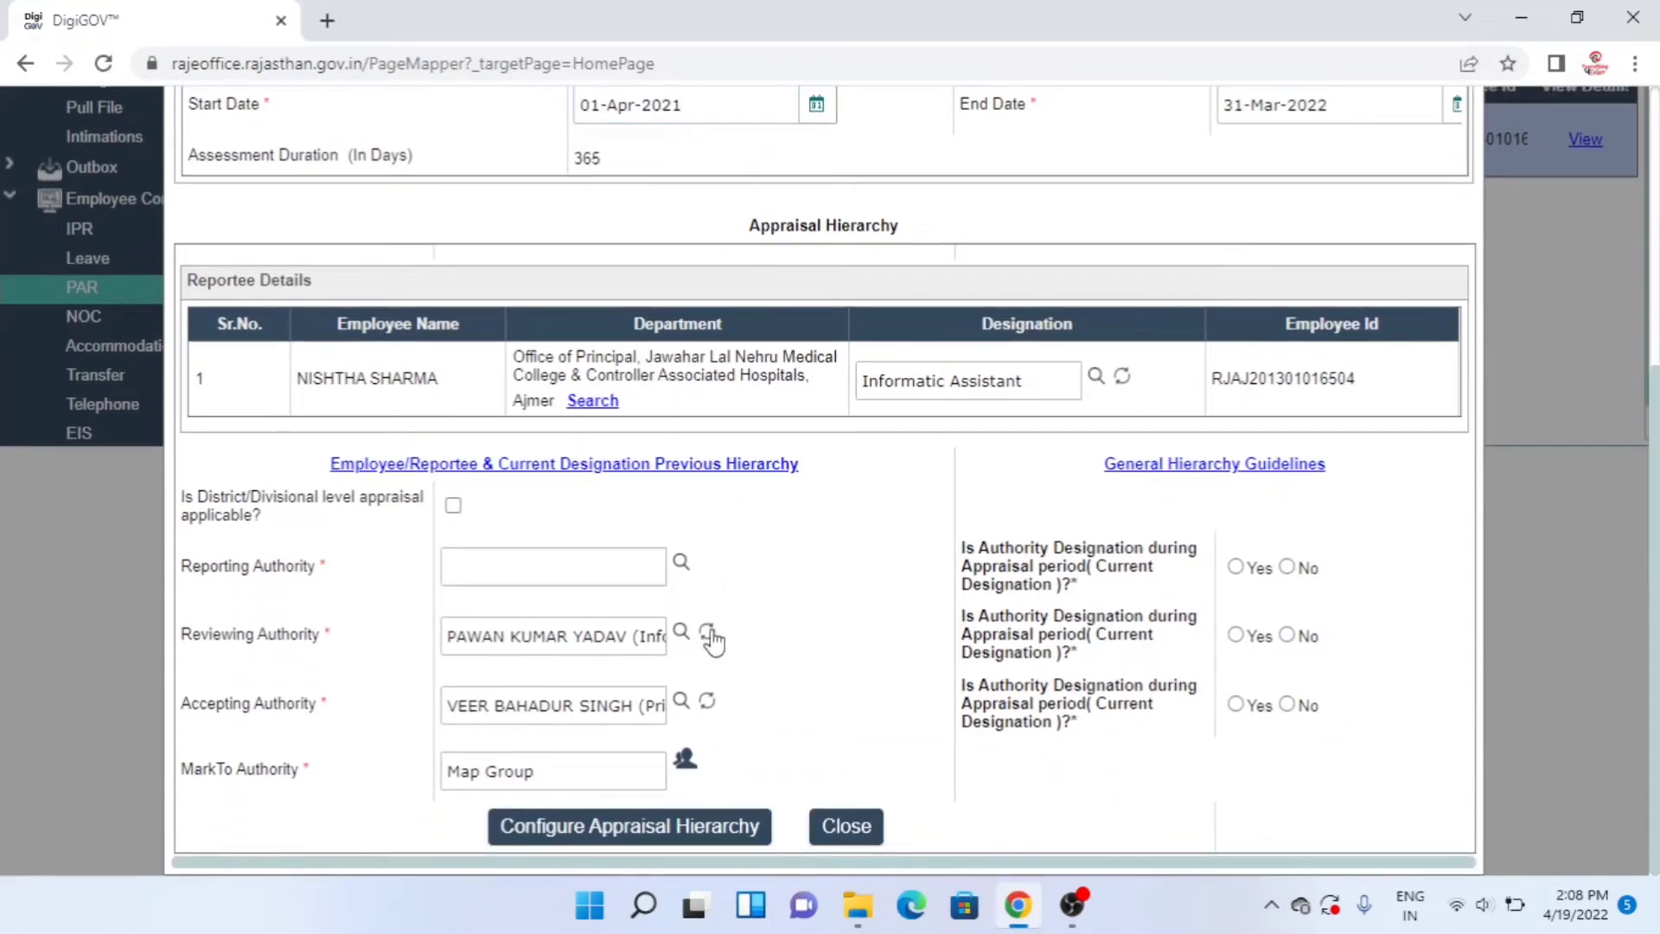
{"action": "left_click", "coordinate": [710, 636]}
{"action": "left_click", "coordinate": [707, 702]}
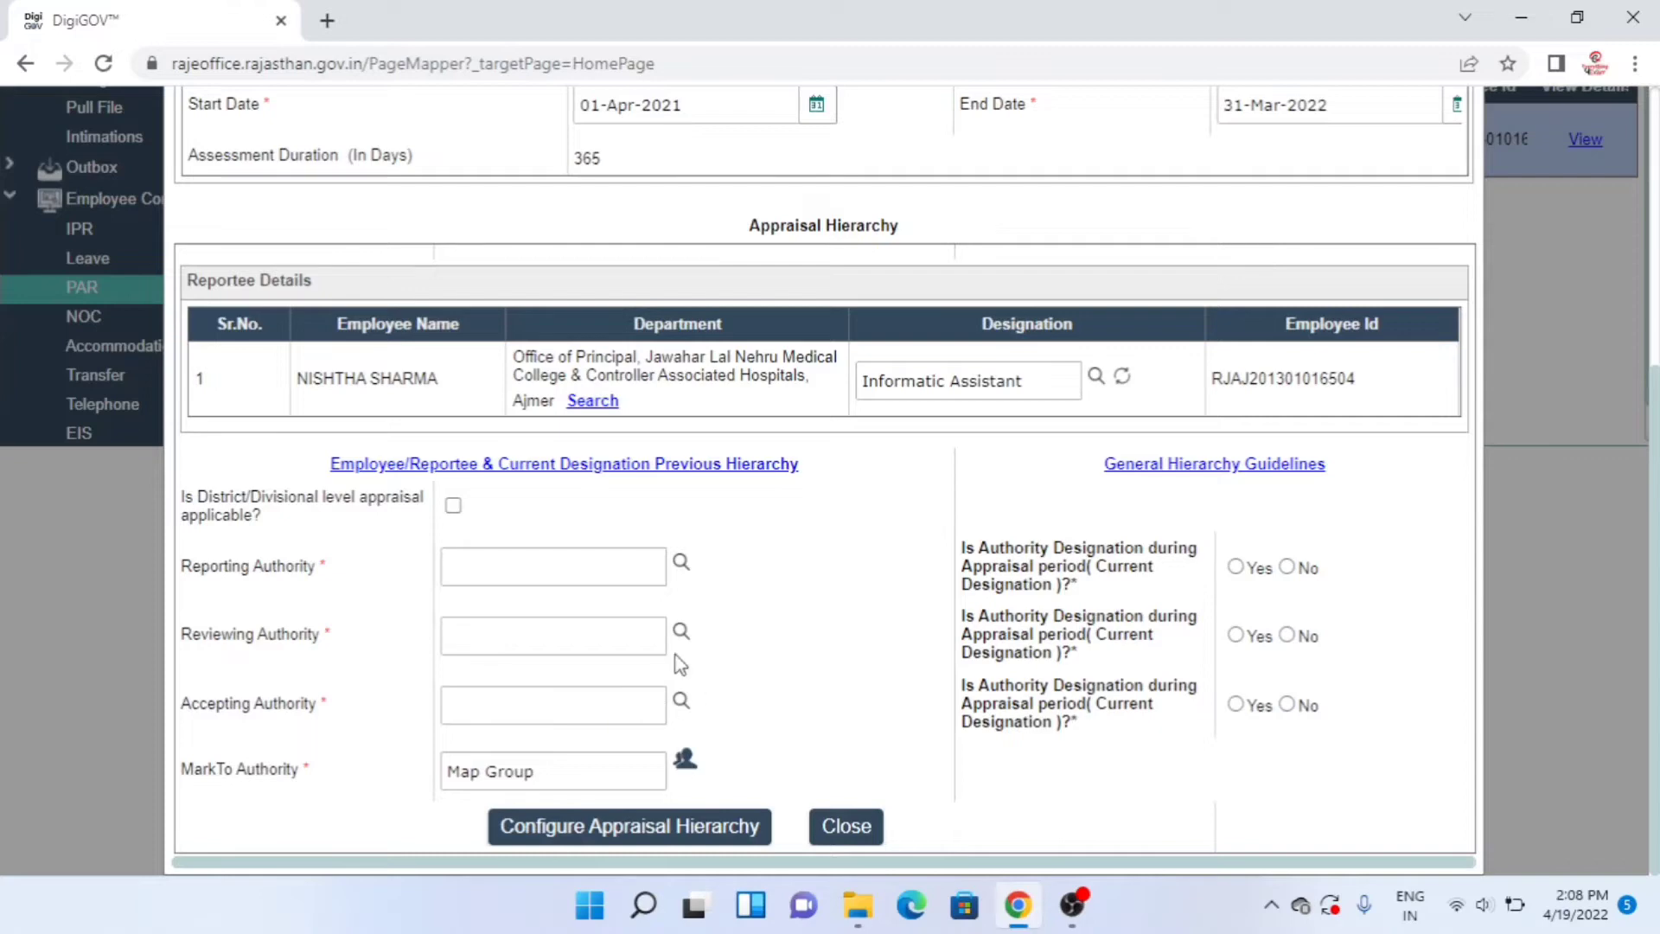
{"action": "left_click", "coordinate": [682, 563]}
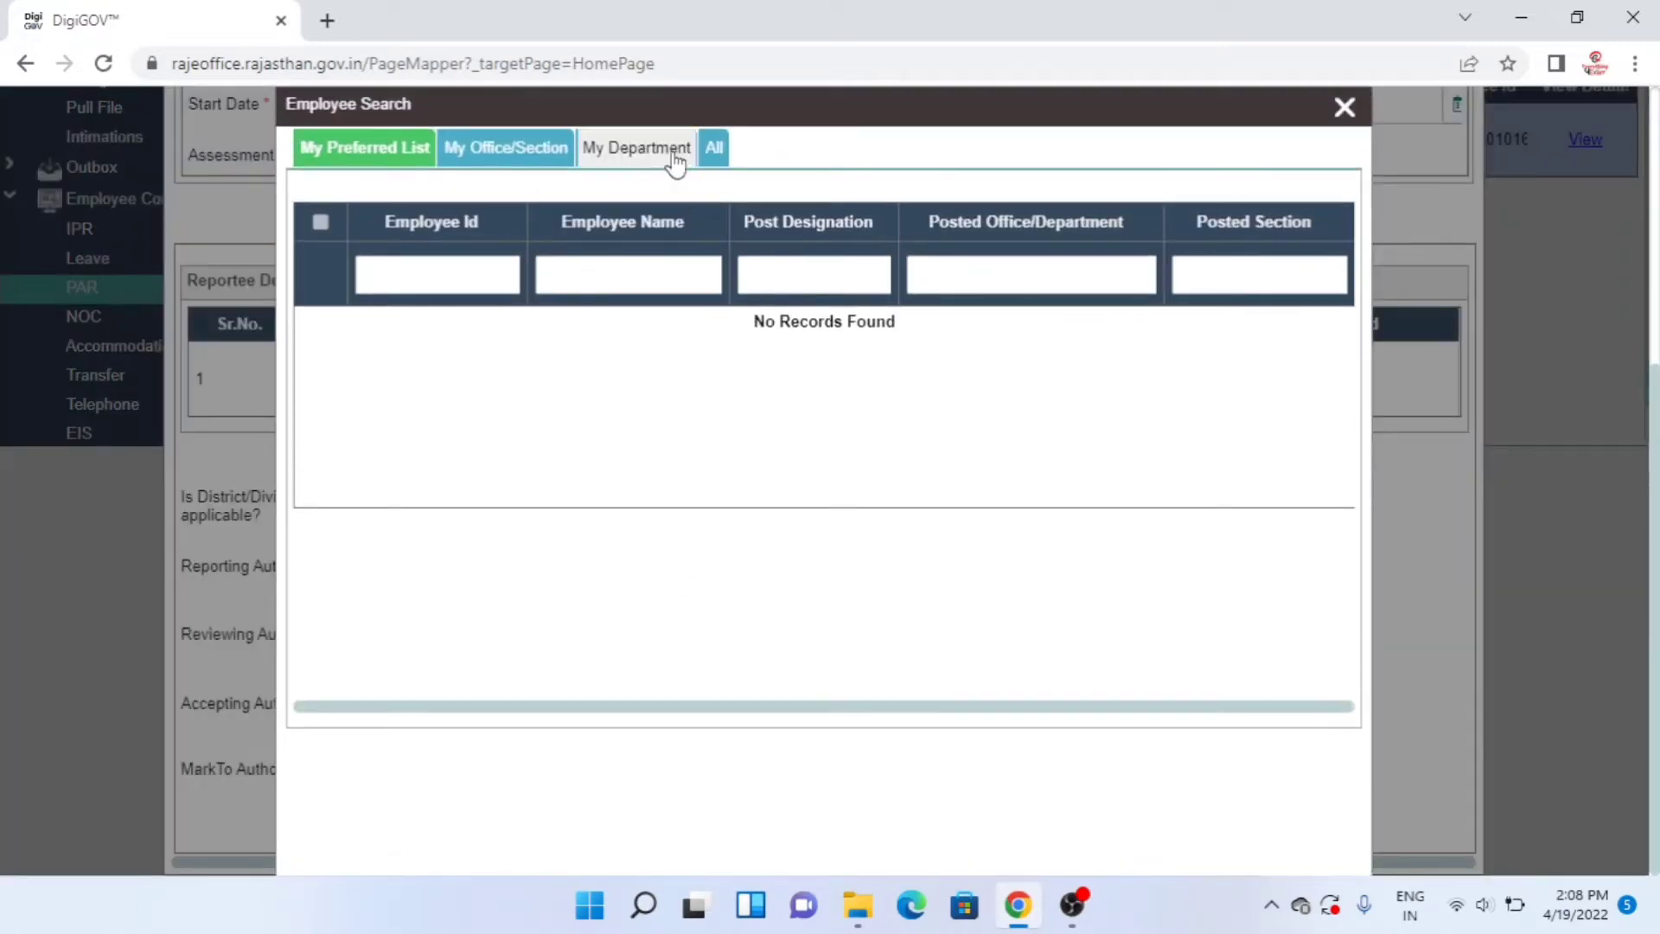
- Find the Analyst Cum Programmer (Dy. Director) by name in My Department and make them reporting authority
{"action": "left_click", "coordinate": [675, 154]}
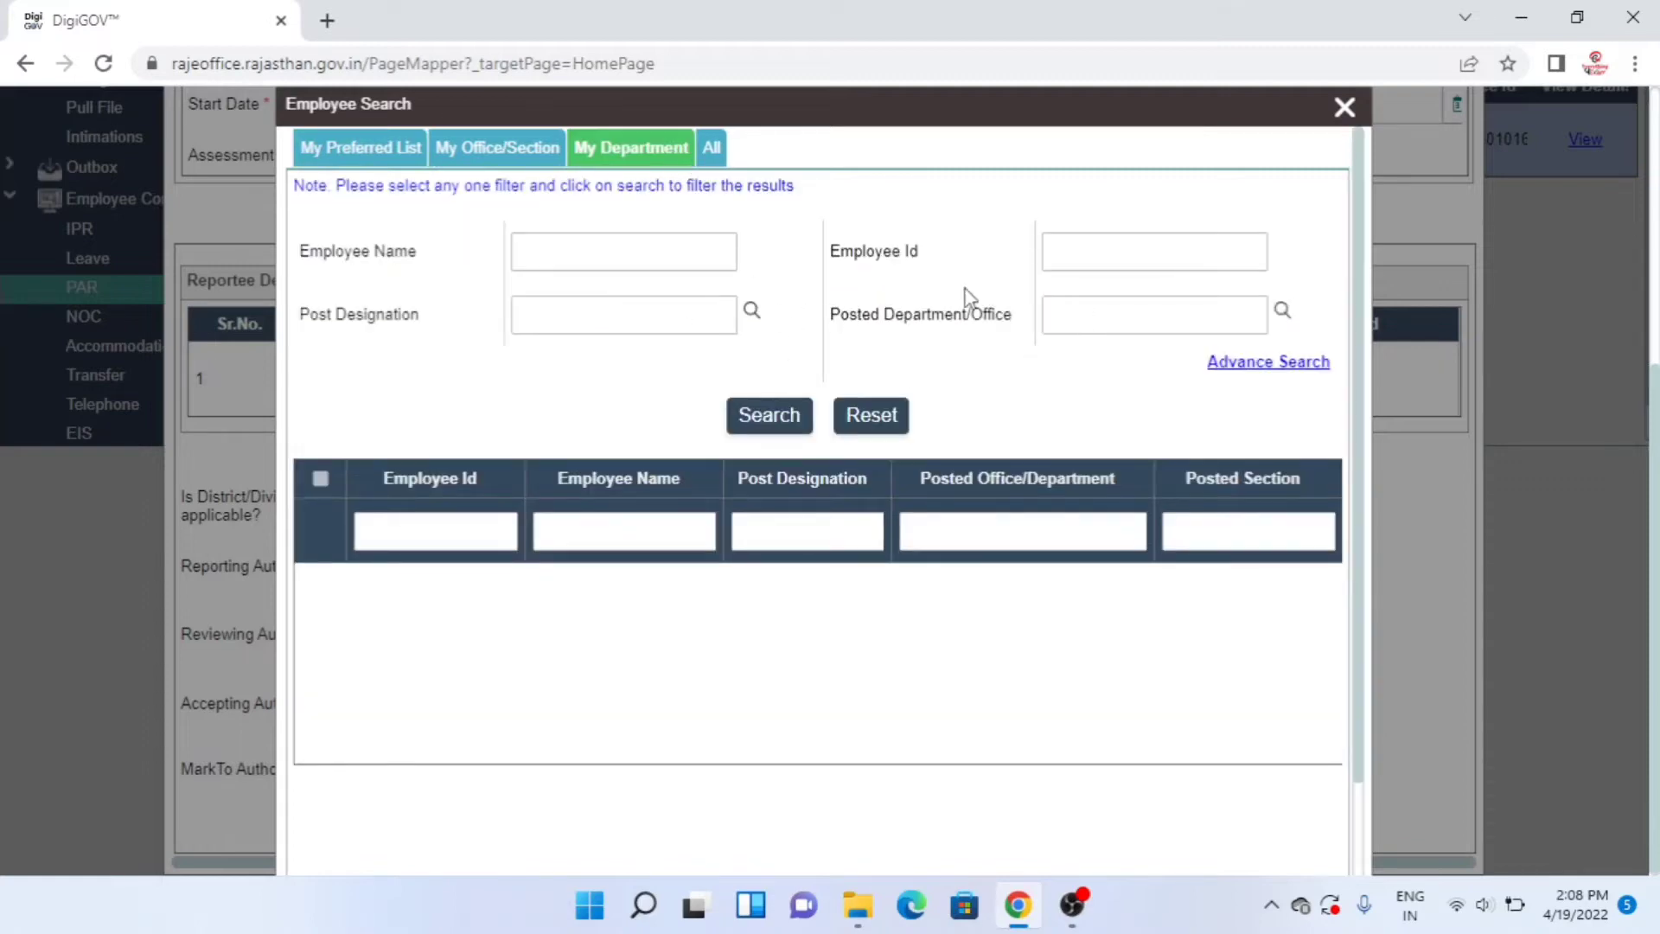
{"action": "left_click", "coordinate": [694, 253]}
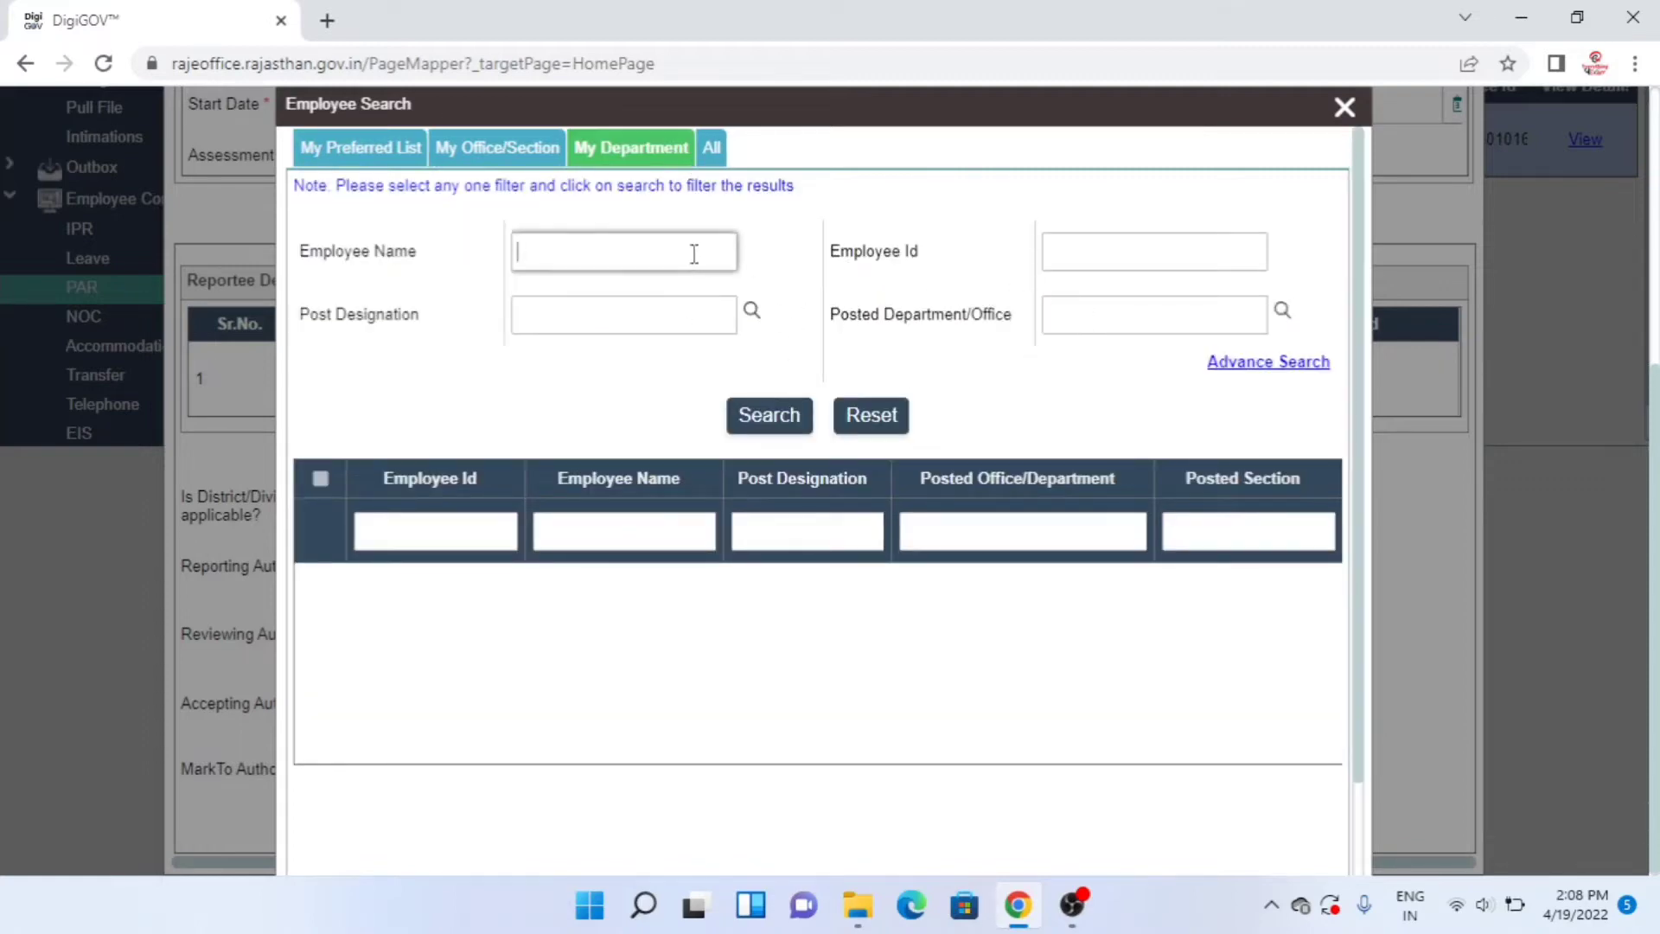
{"action": "left_click", "coordinate": [755, 419]}
{"action": "left_click", "coordinate": [755, 418]}
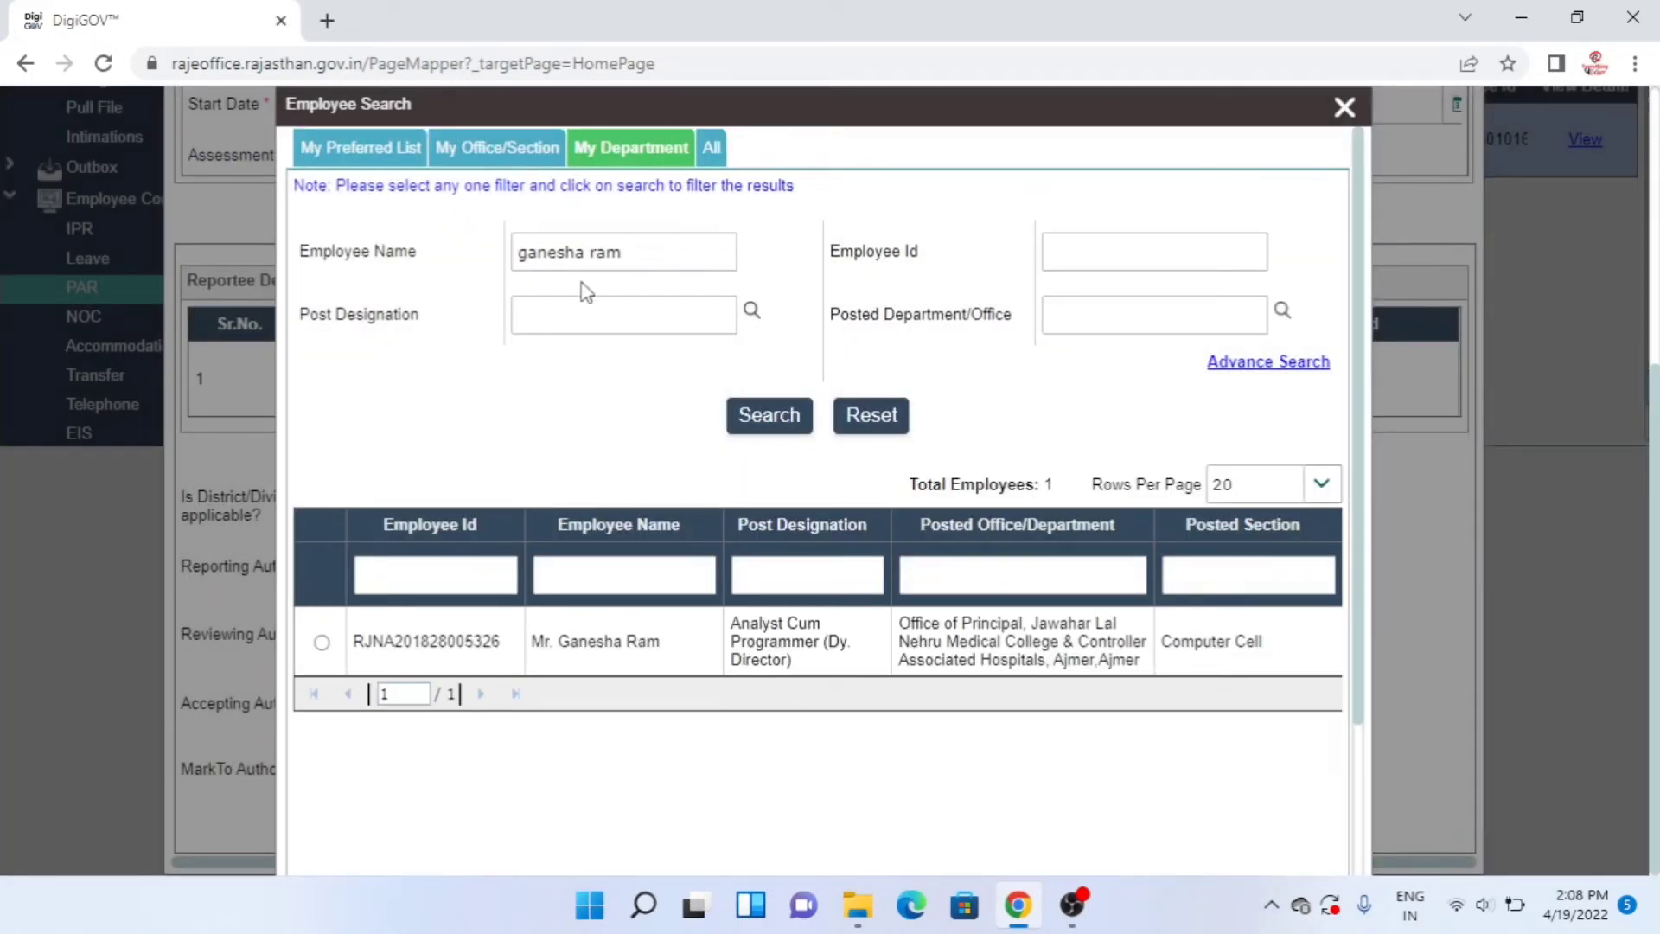
{"action": "left_click", "coordinate": [321, 642]}
{"action": "left_click_drag", "start_coordinate": [1358, 429], "coordinate": [1351, 638]}
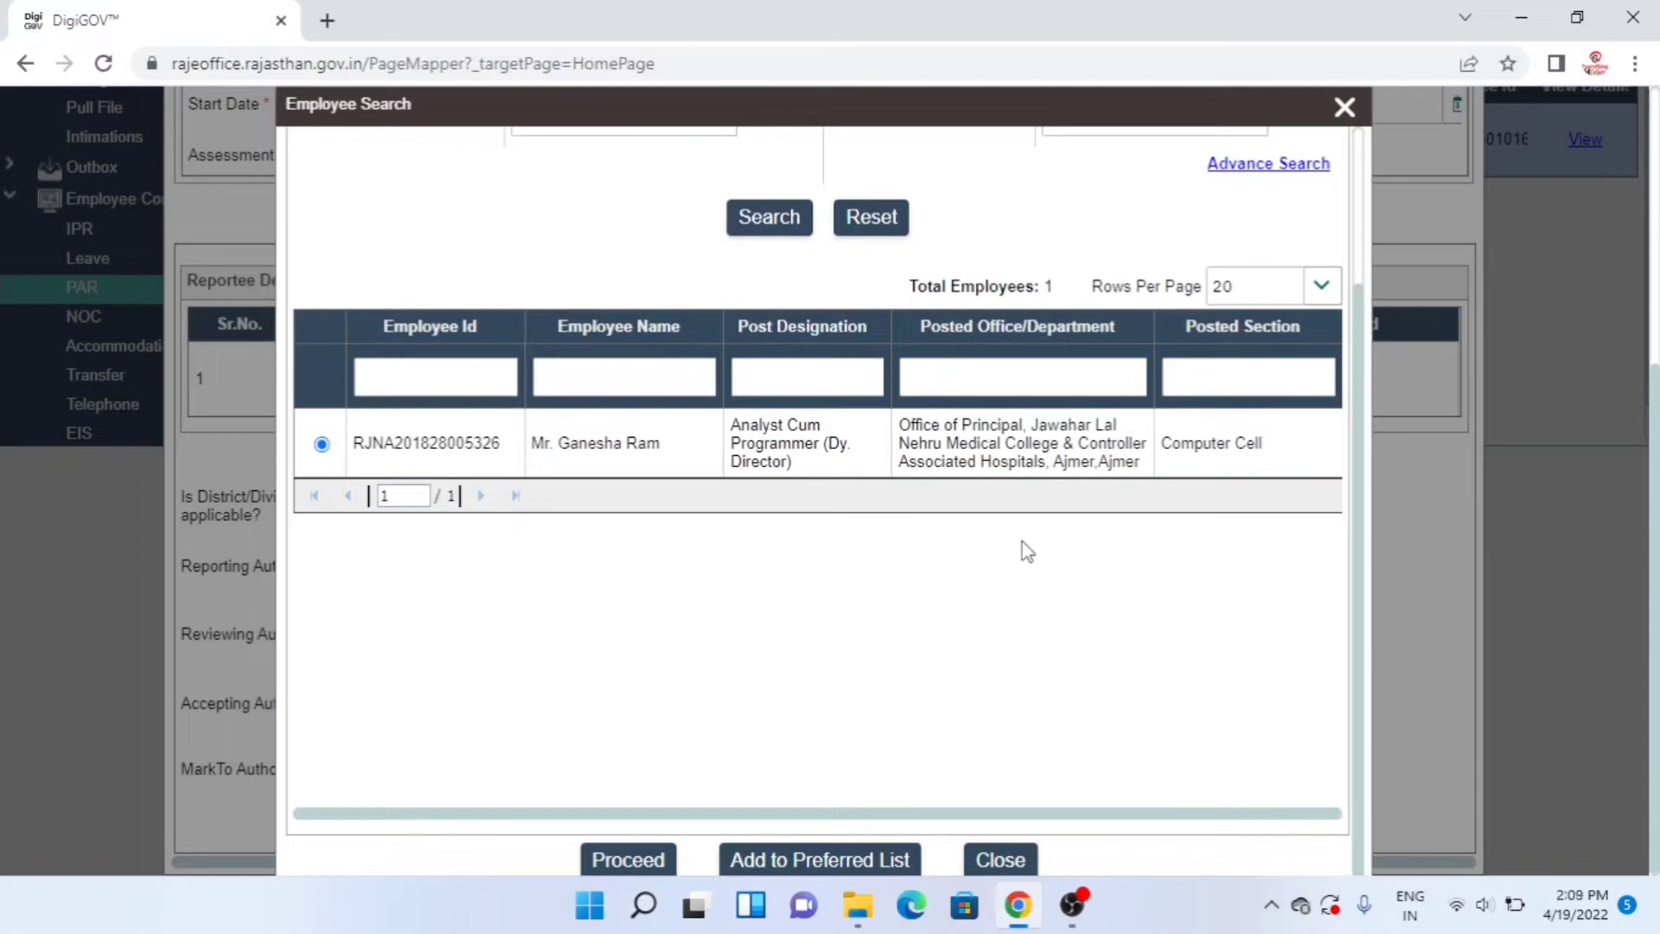
{"action": "left_click", "coordinate": [616, 861]}
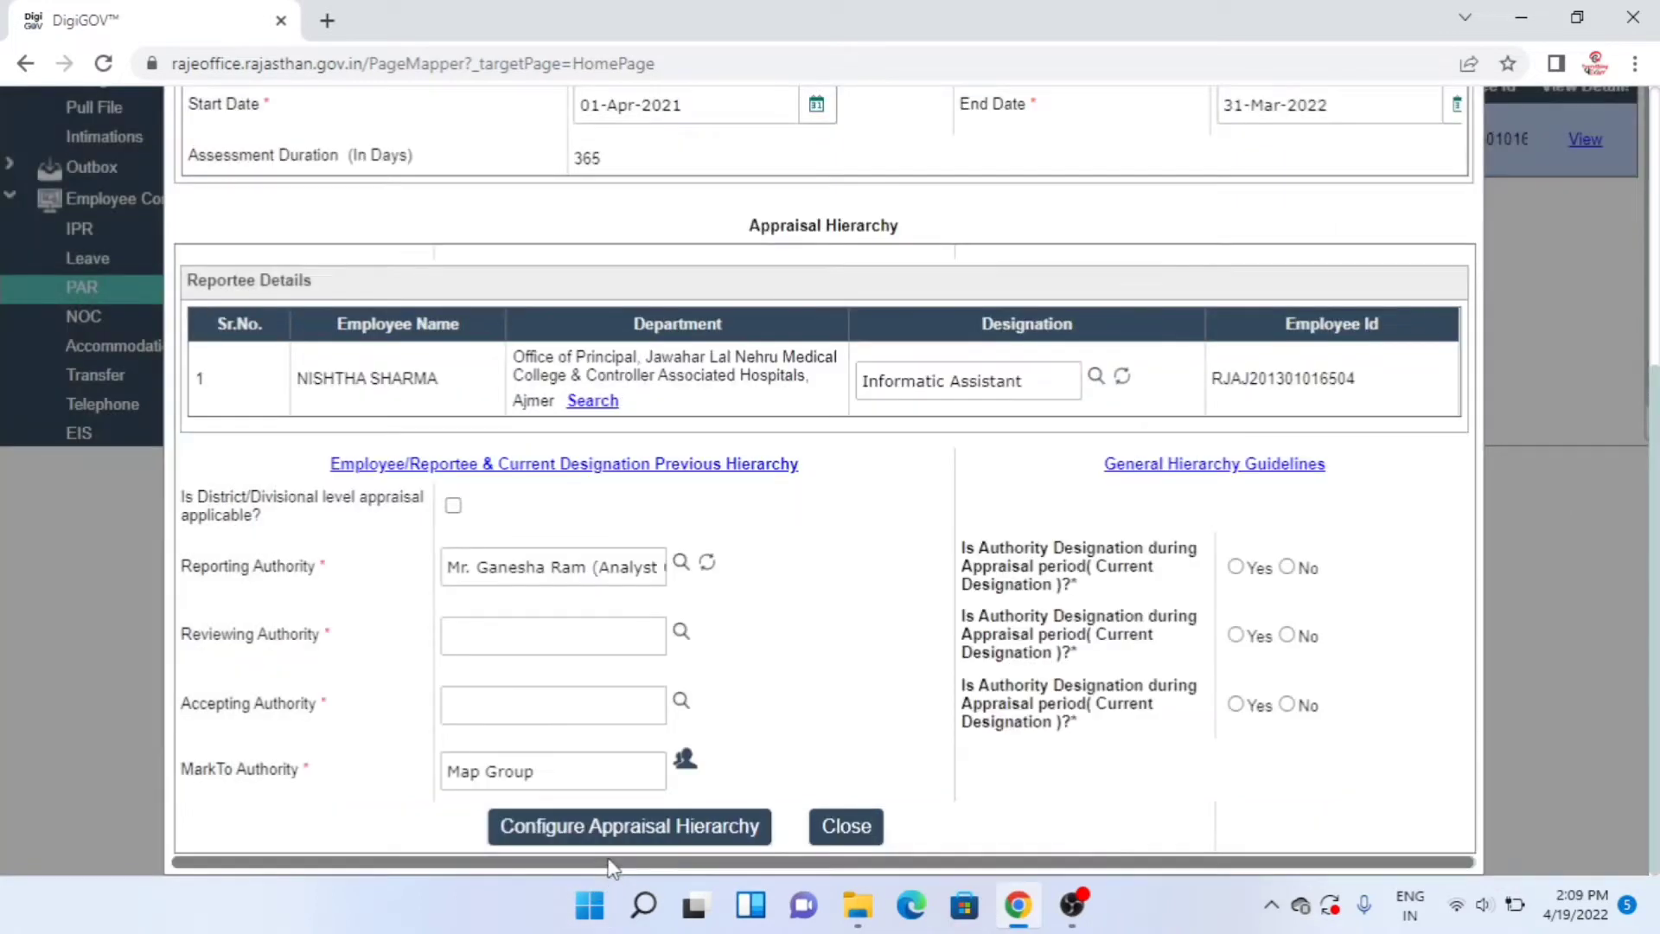
- Find the Principal by employee ID in My Department and make him reviewing authority
{"action": "left_click", "coordinate": [681, 637]}
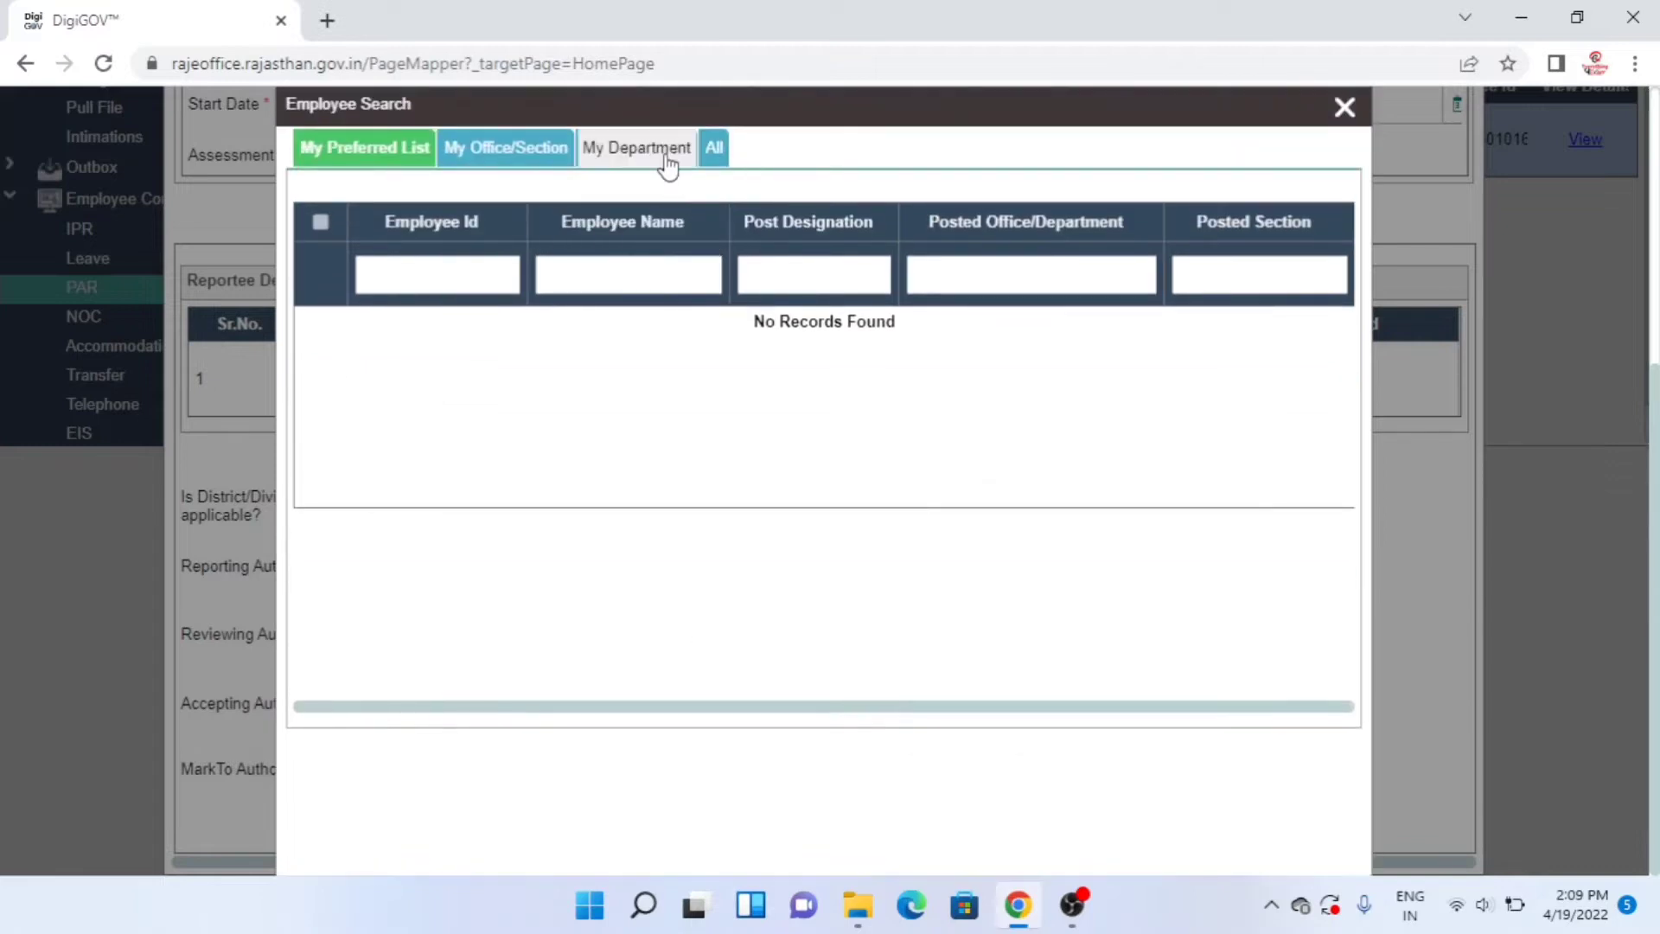
{"action": "left_click", "coordinate": [668, 164]}
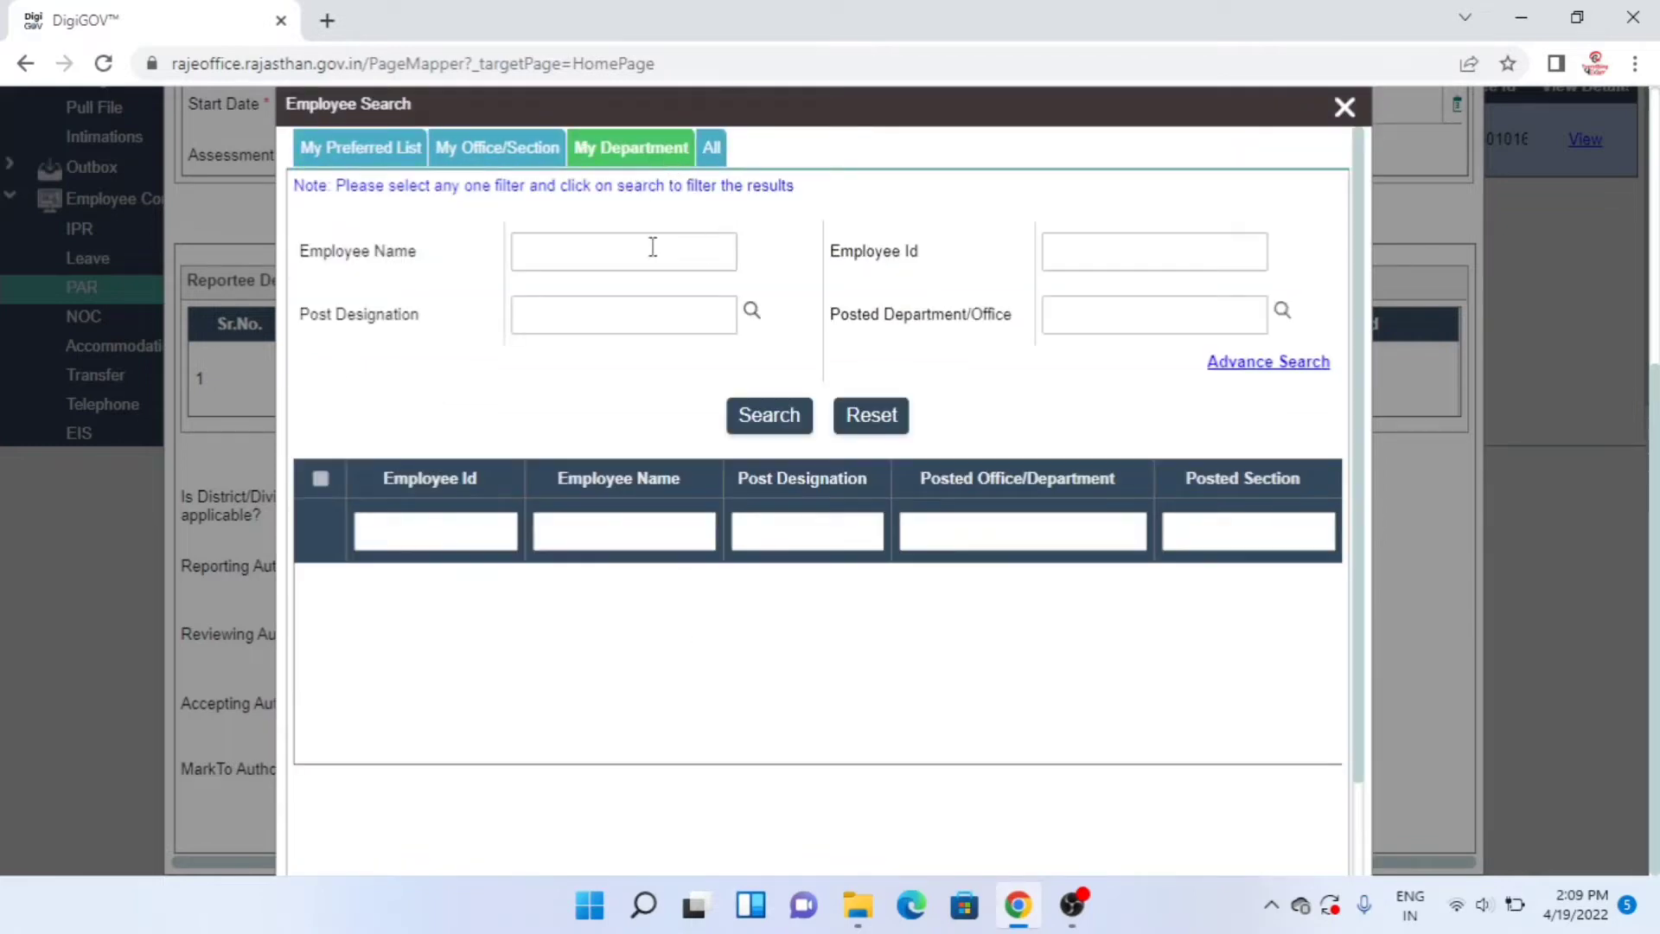
{"action": "left_click", "coordinate": [606, 248]}
{"action": "left_click", "coordinate": [1142, 245]}
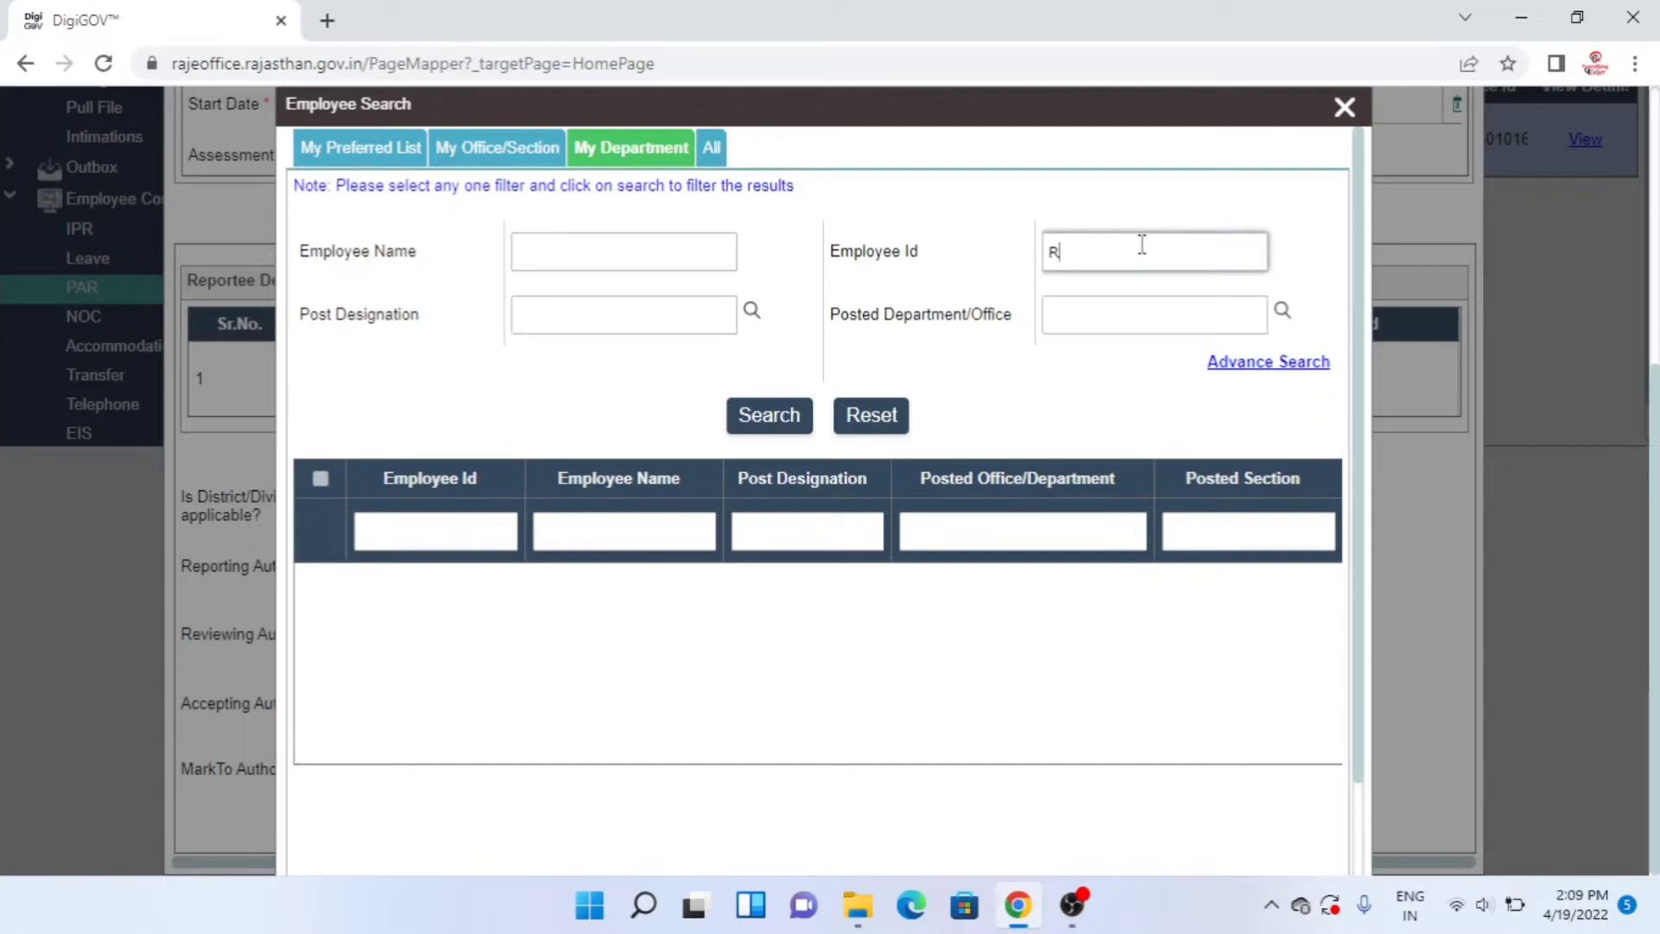
{"action": "left_click", "coordinate": [787, 417]}
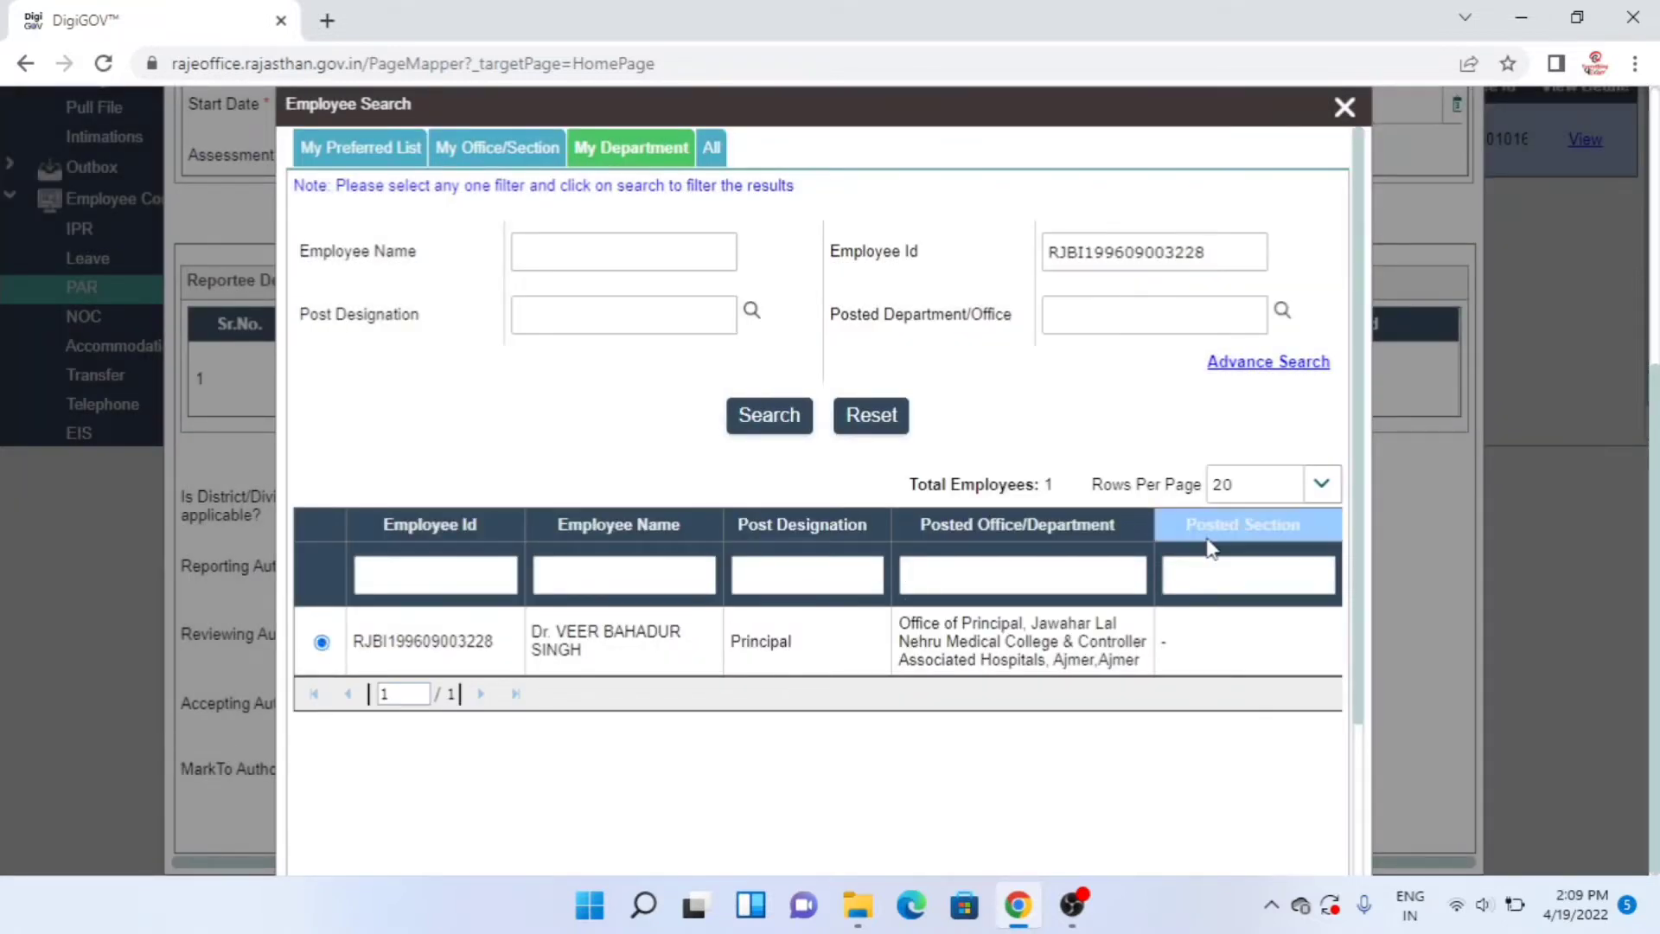
{"action": "left_click_drag", "start_coordinate": [1356, 521], "coordinate": [1353, 679]}
{"action": "left_click", "coordinate": [629, 861]}
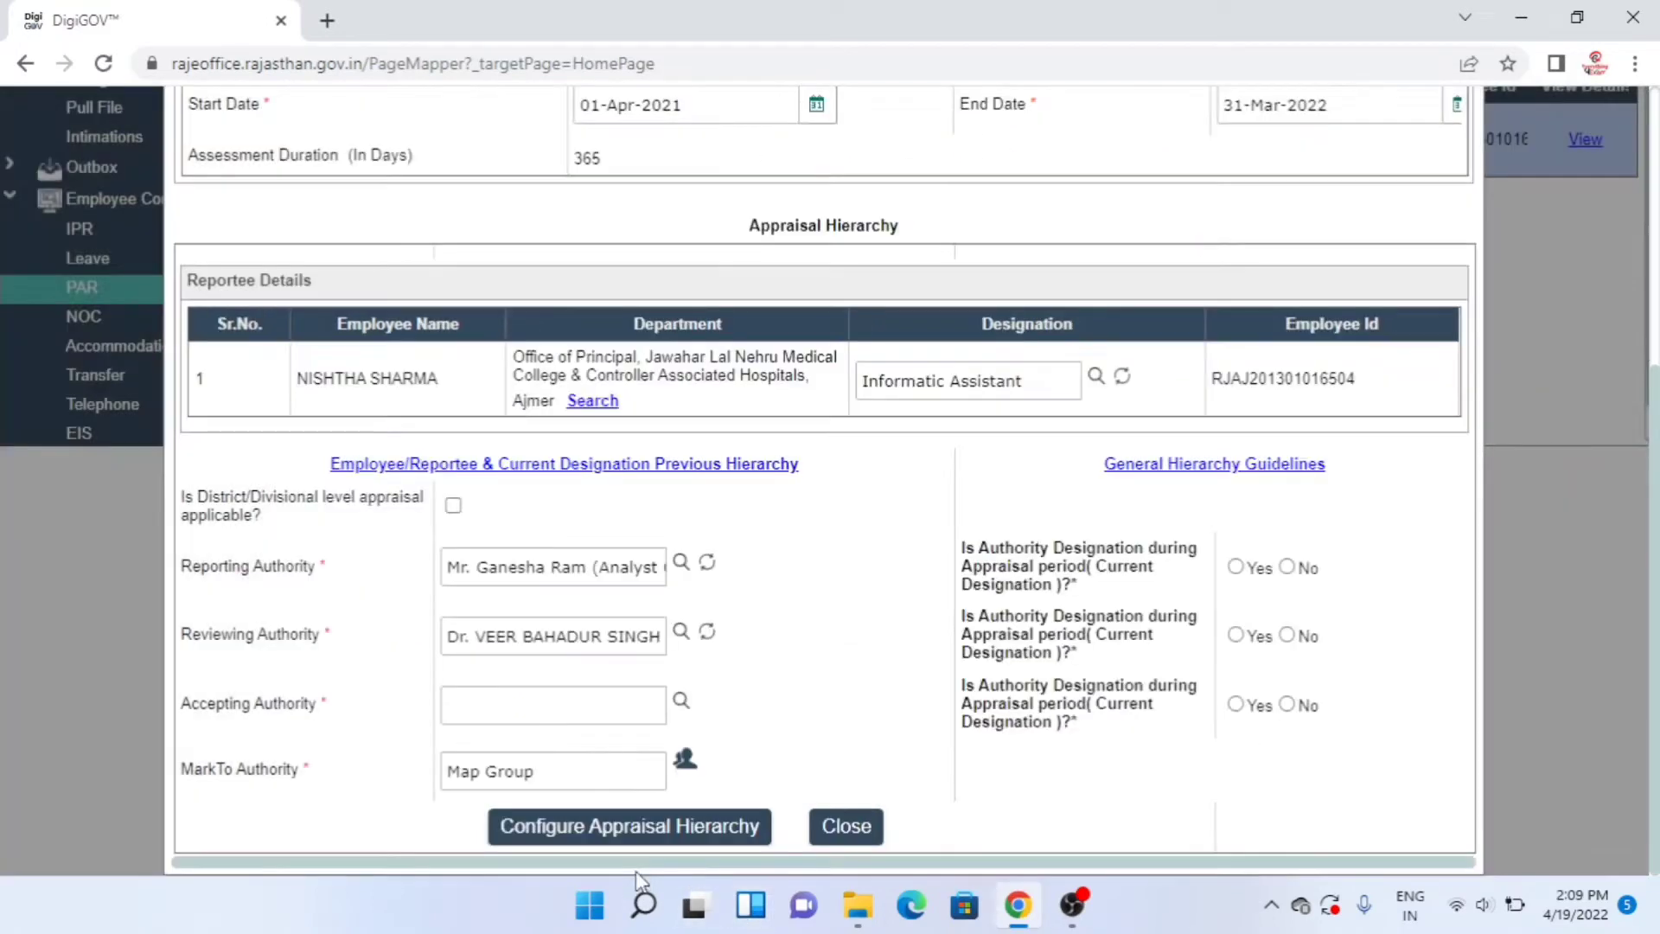
- Search My Department by the employee's name for the accepting authority
{"action": "left_click", "coordinate": [680, 703]}
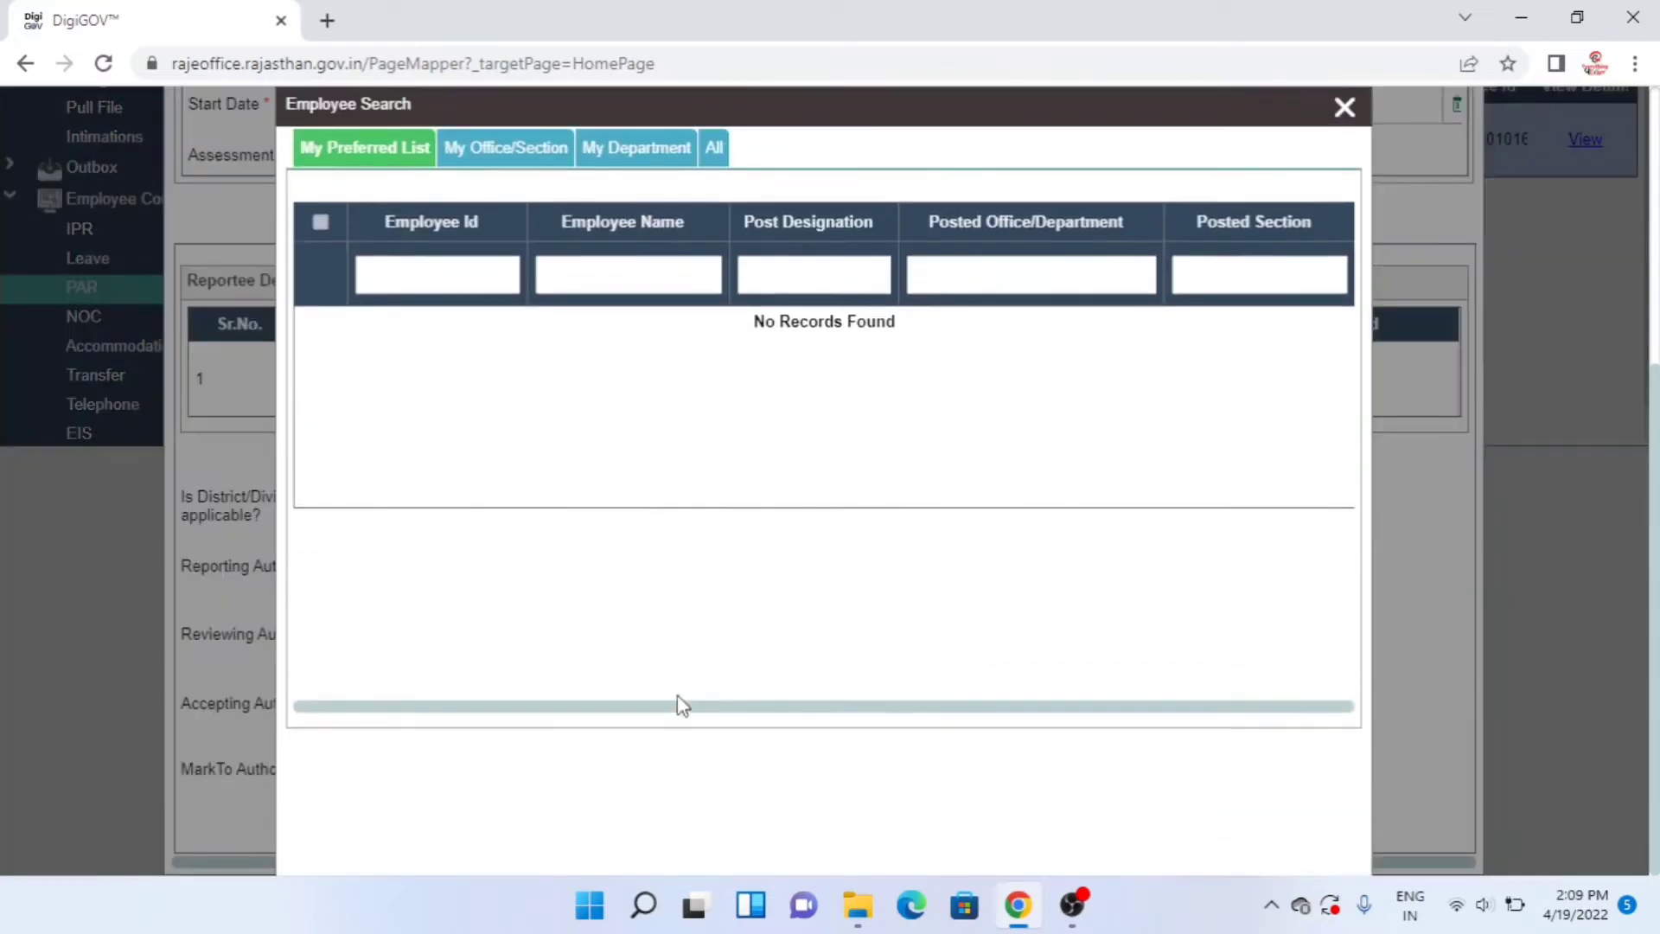
{"action": "left_click", "coordinate": [649, 149]}
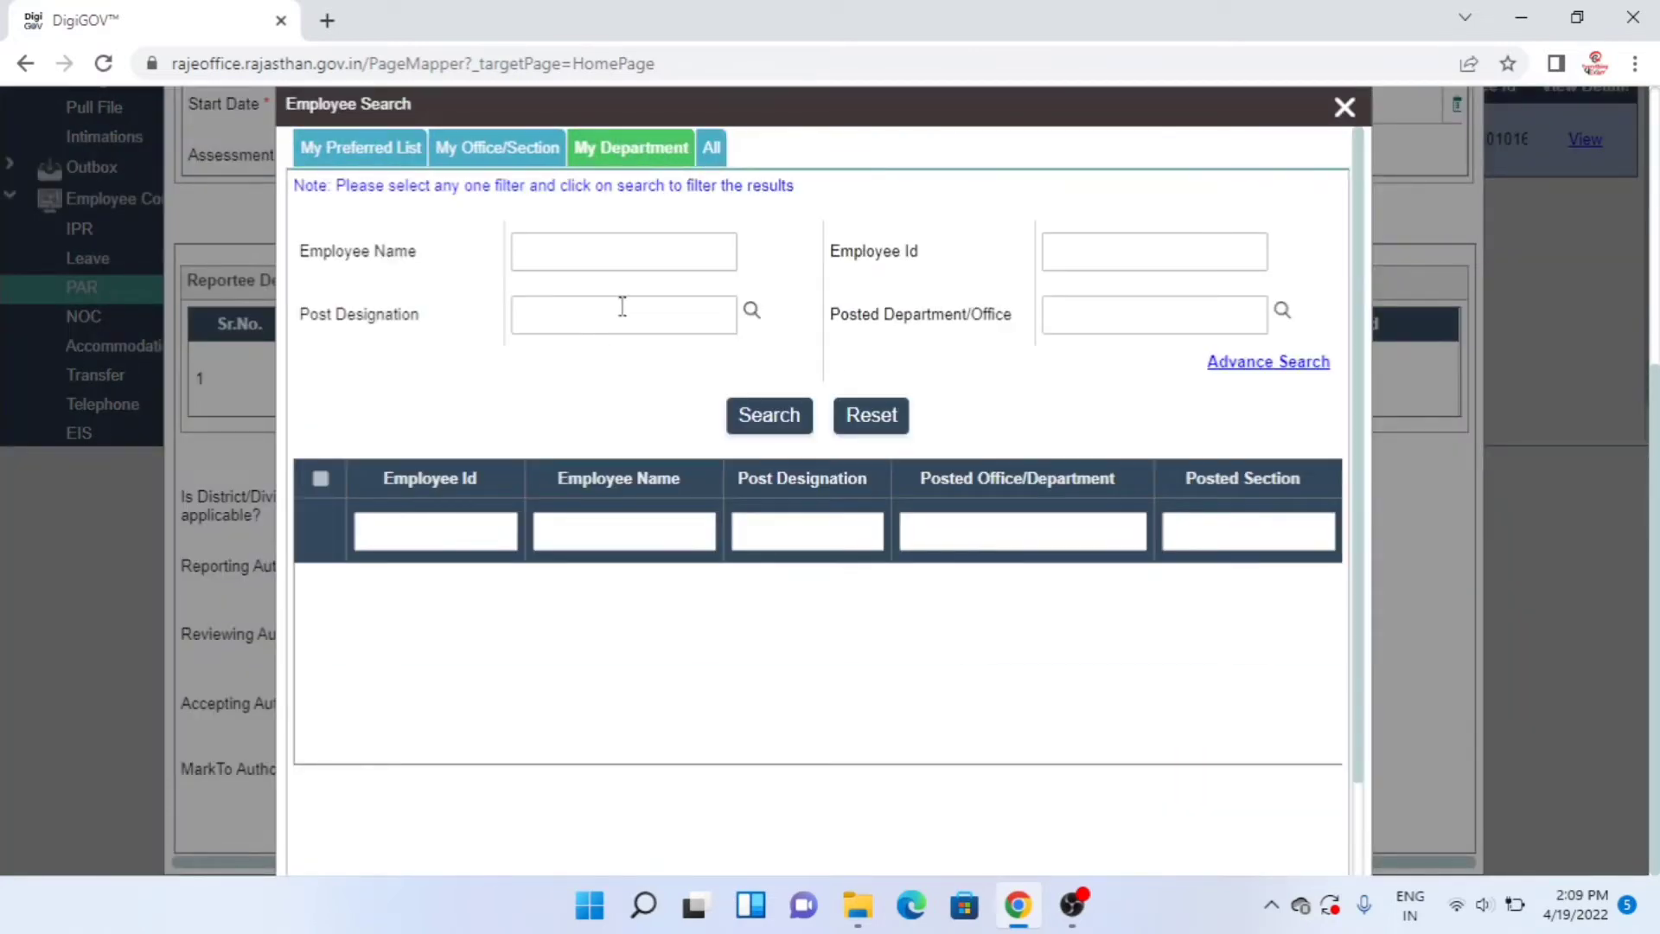
{"action": "left_click", "coordinate": [608, 252]}
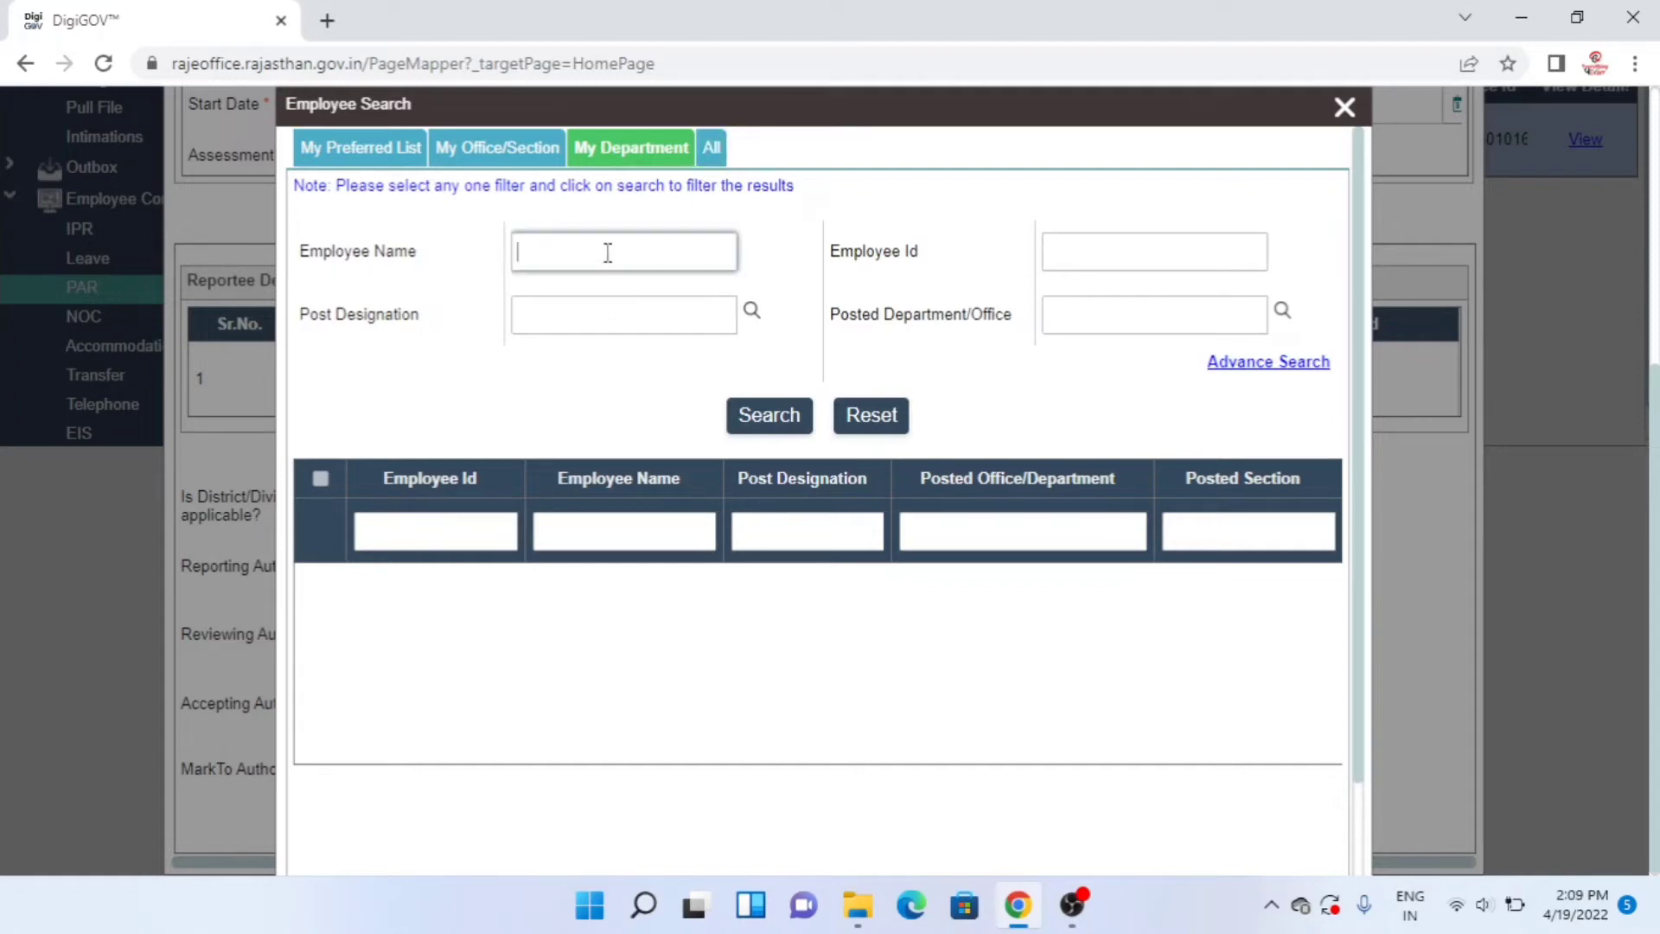
{"action": "left_click", "coordinate": [807, 430]}
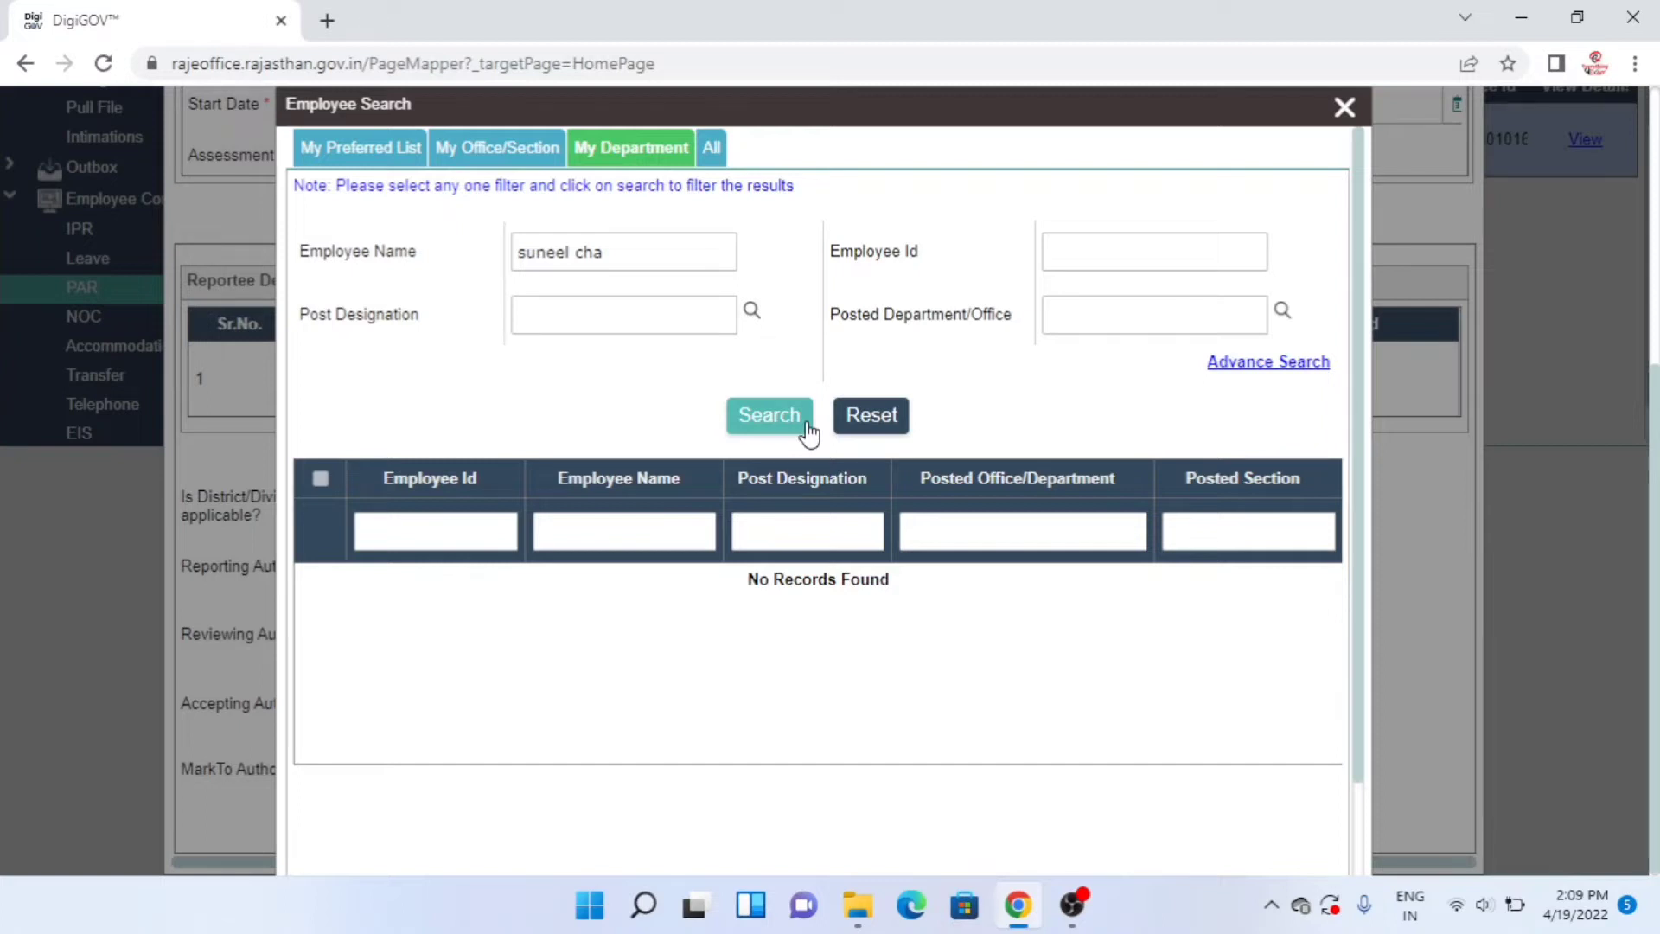
- Search all employees by SSO ID and set the Joint Secretary posting as accepting authority
{"action": "left_click", "coordinate": [715, 154]}
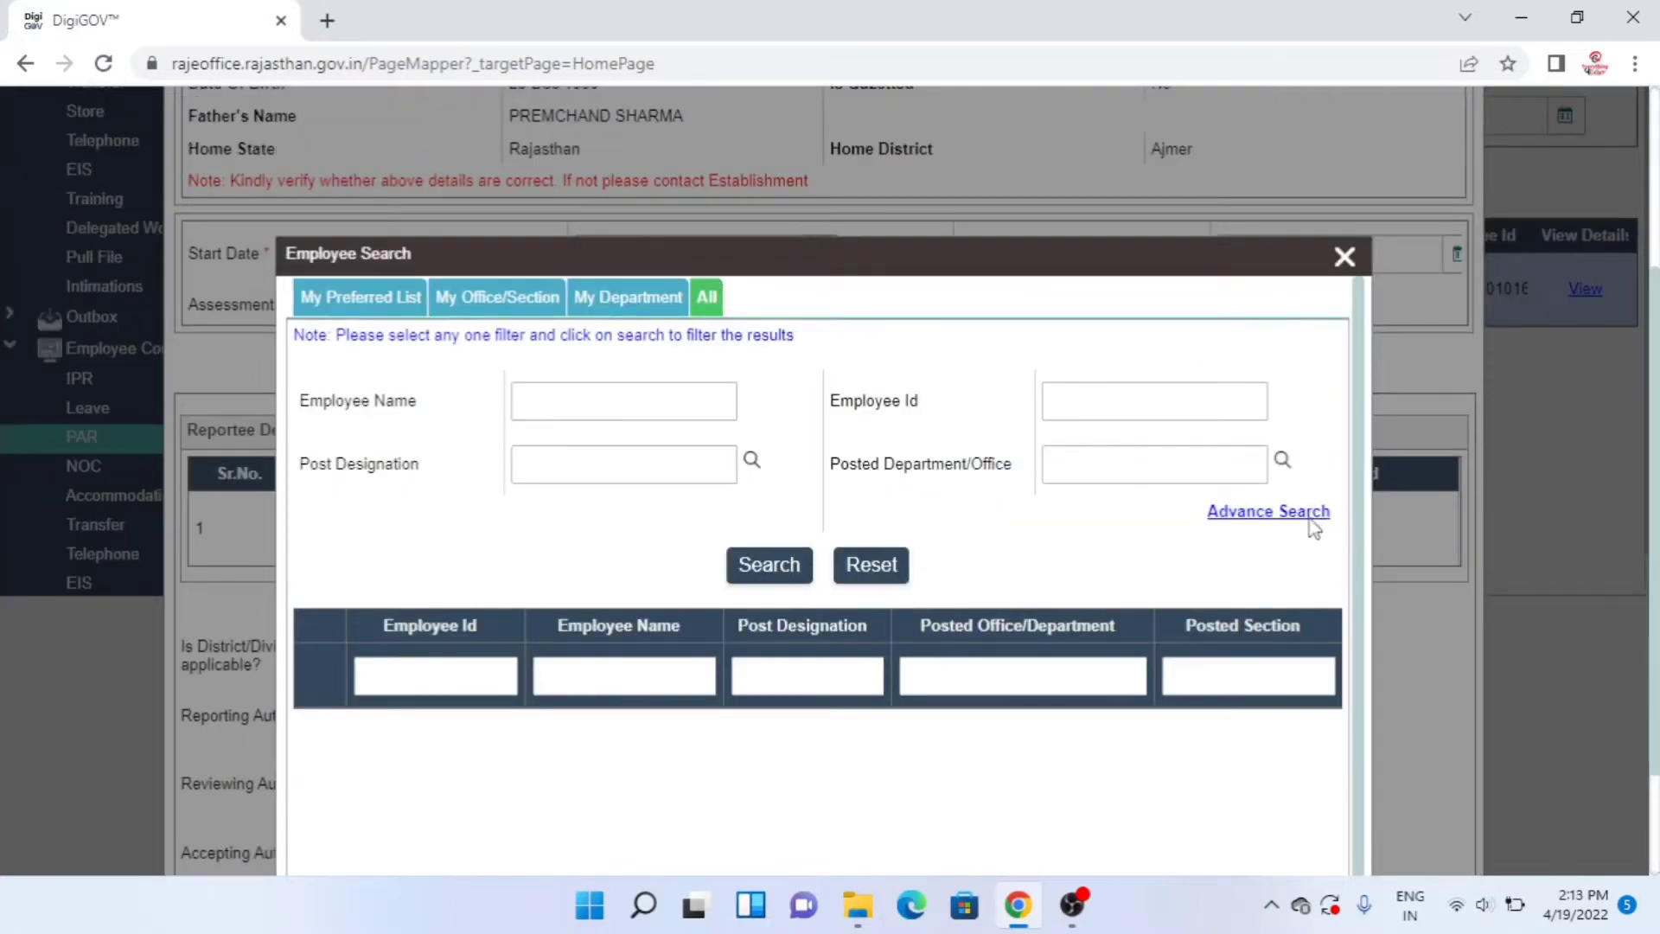
{"action": "left_click", "coordinate": [1312, 517]}
{"action": "left_click", "coordinate": [1064, 581]}
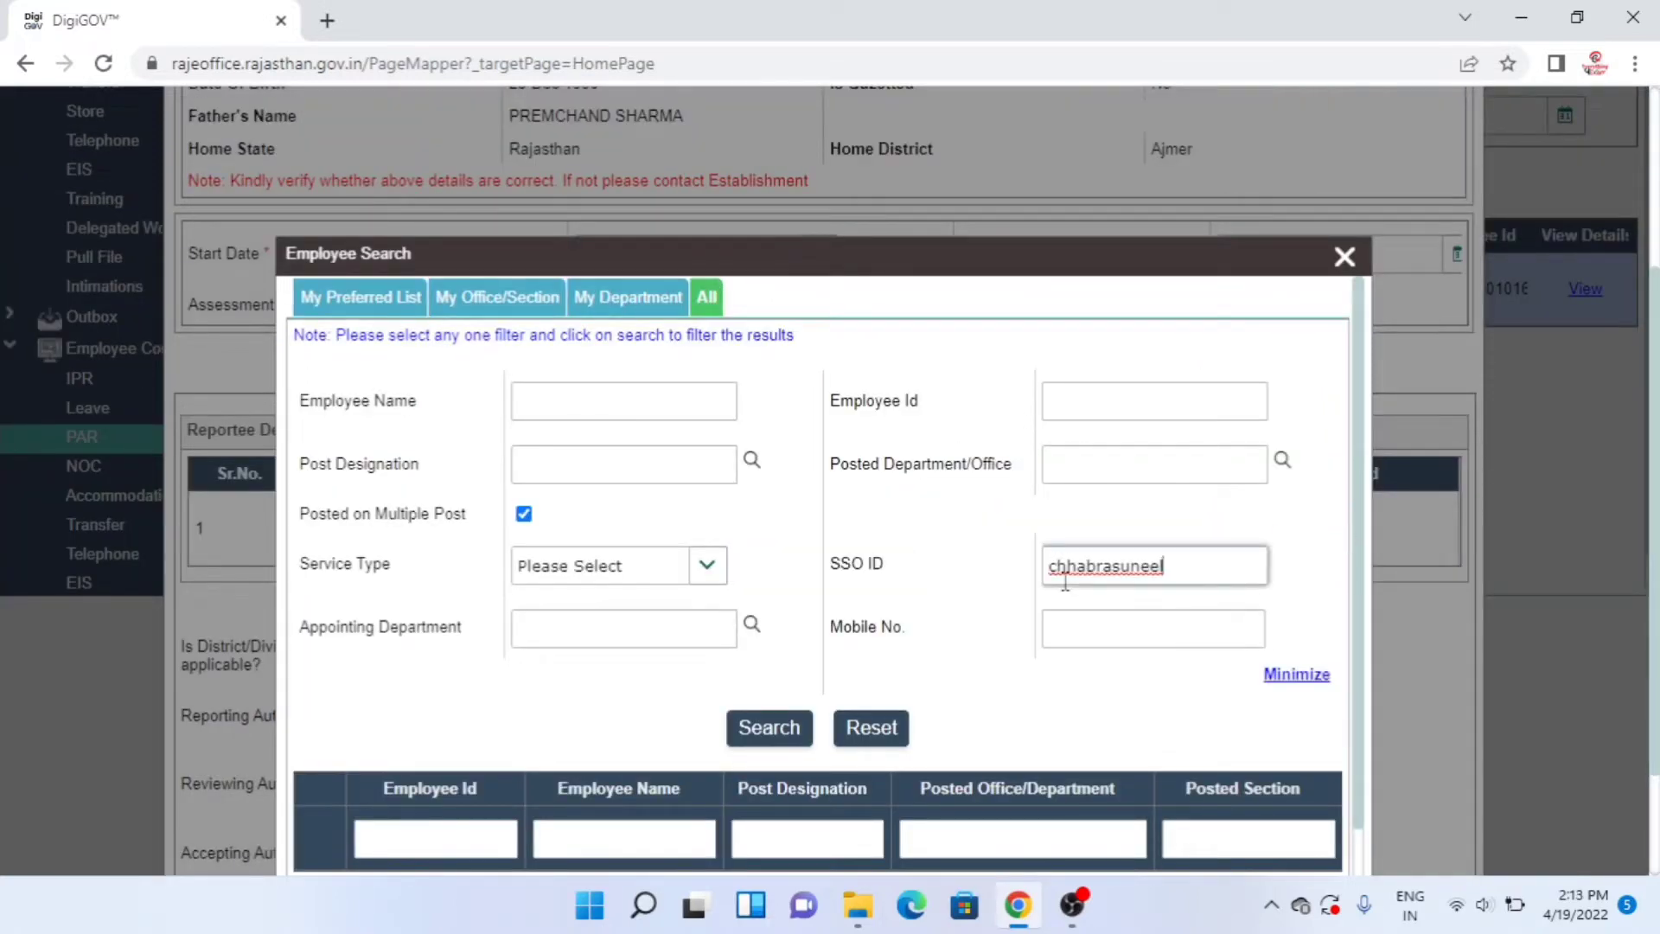
{"action": "left_click", "coordinate": [749, 735]}
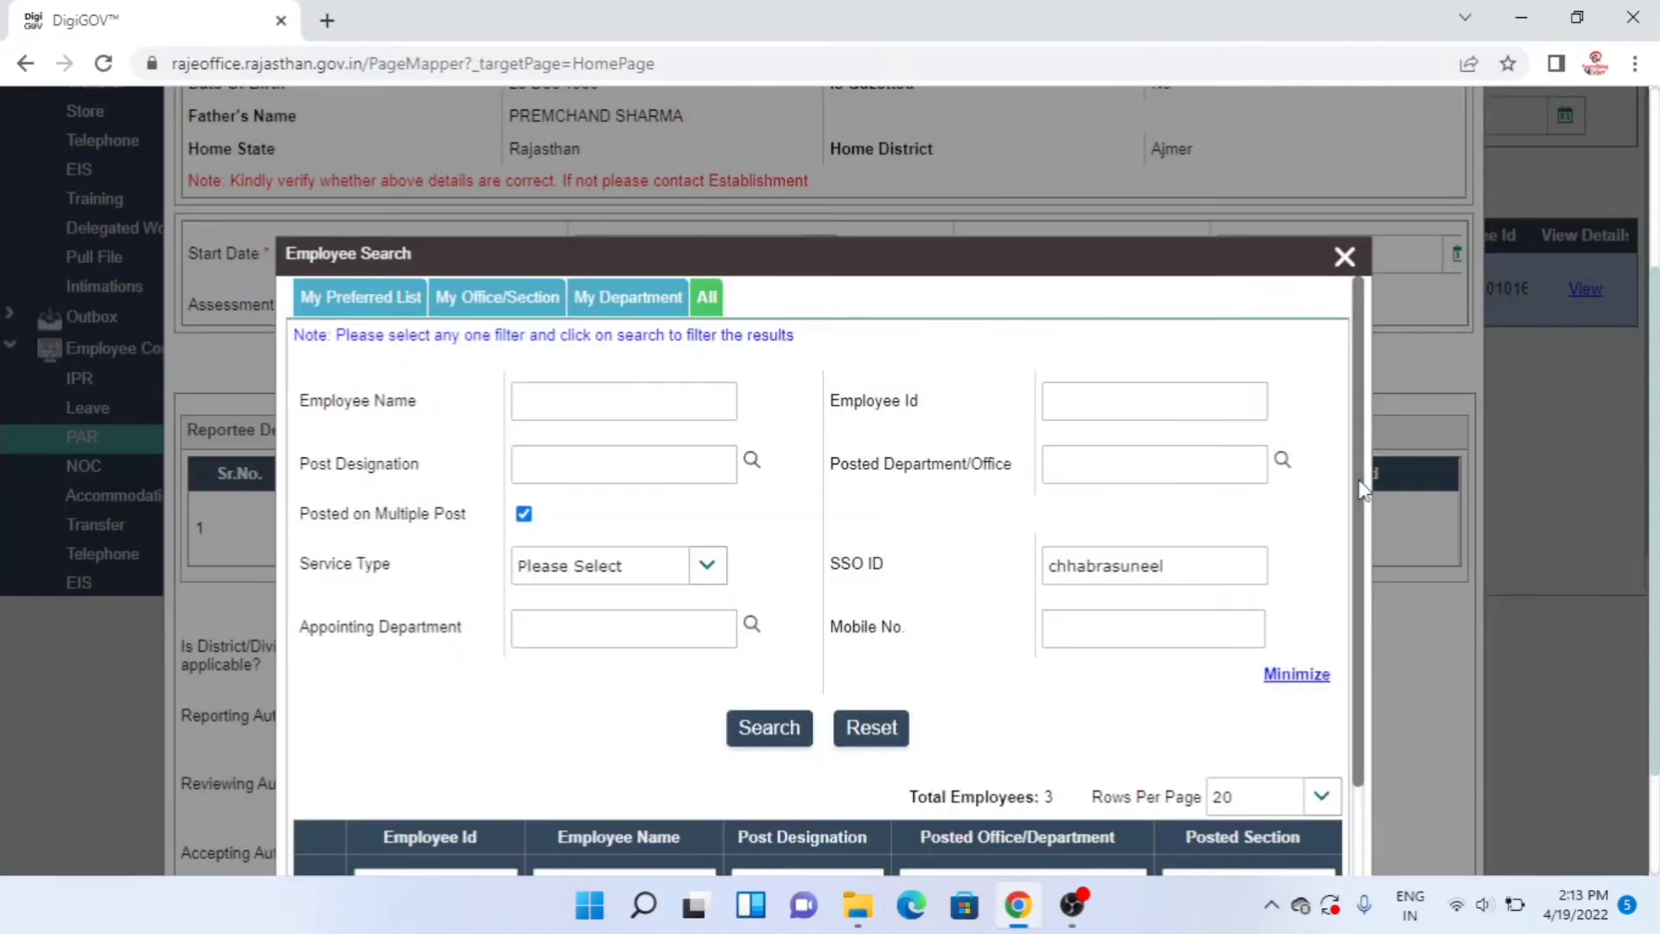
{"action": "left_click_drag", "start_coordinate": [1360, 489], "coordinate": [1368, 757]}
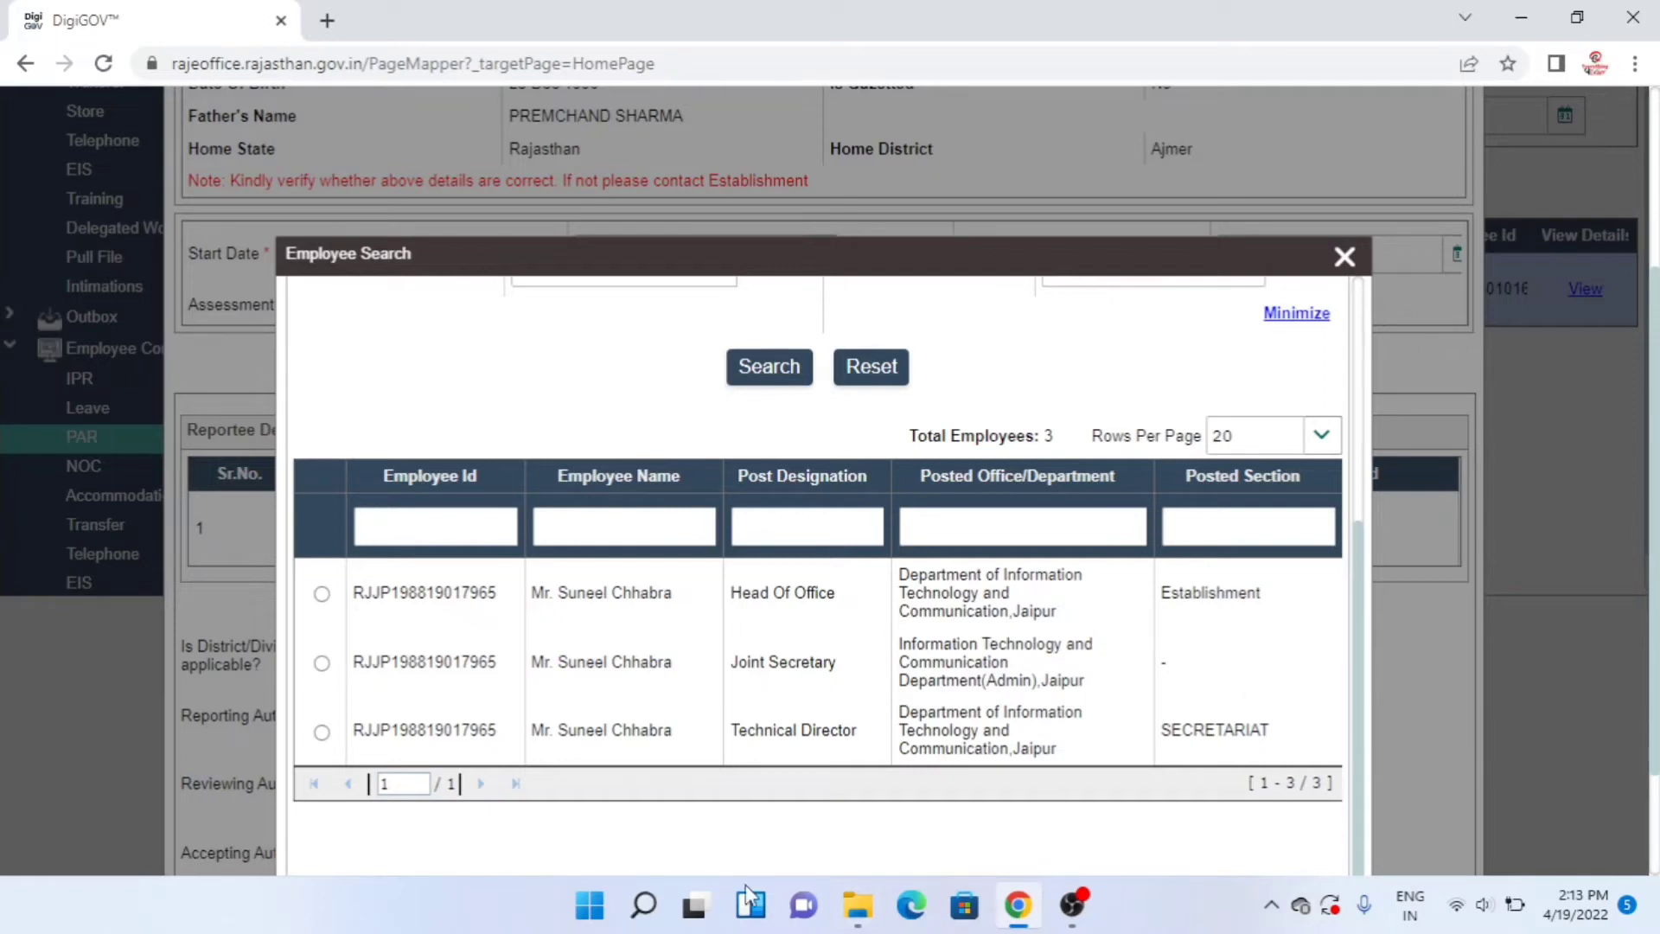
{"action": "left_click", "coordinate": [322, 663]}
{"action": "scroll", "coordinate": [1652, 519], "scroll_direction": "down", "scroll_amount": 2}
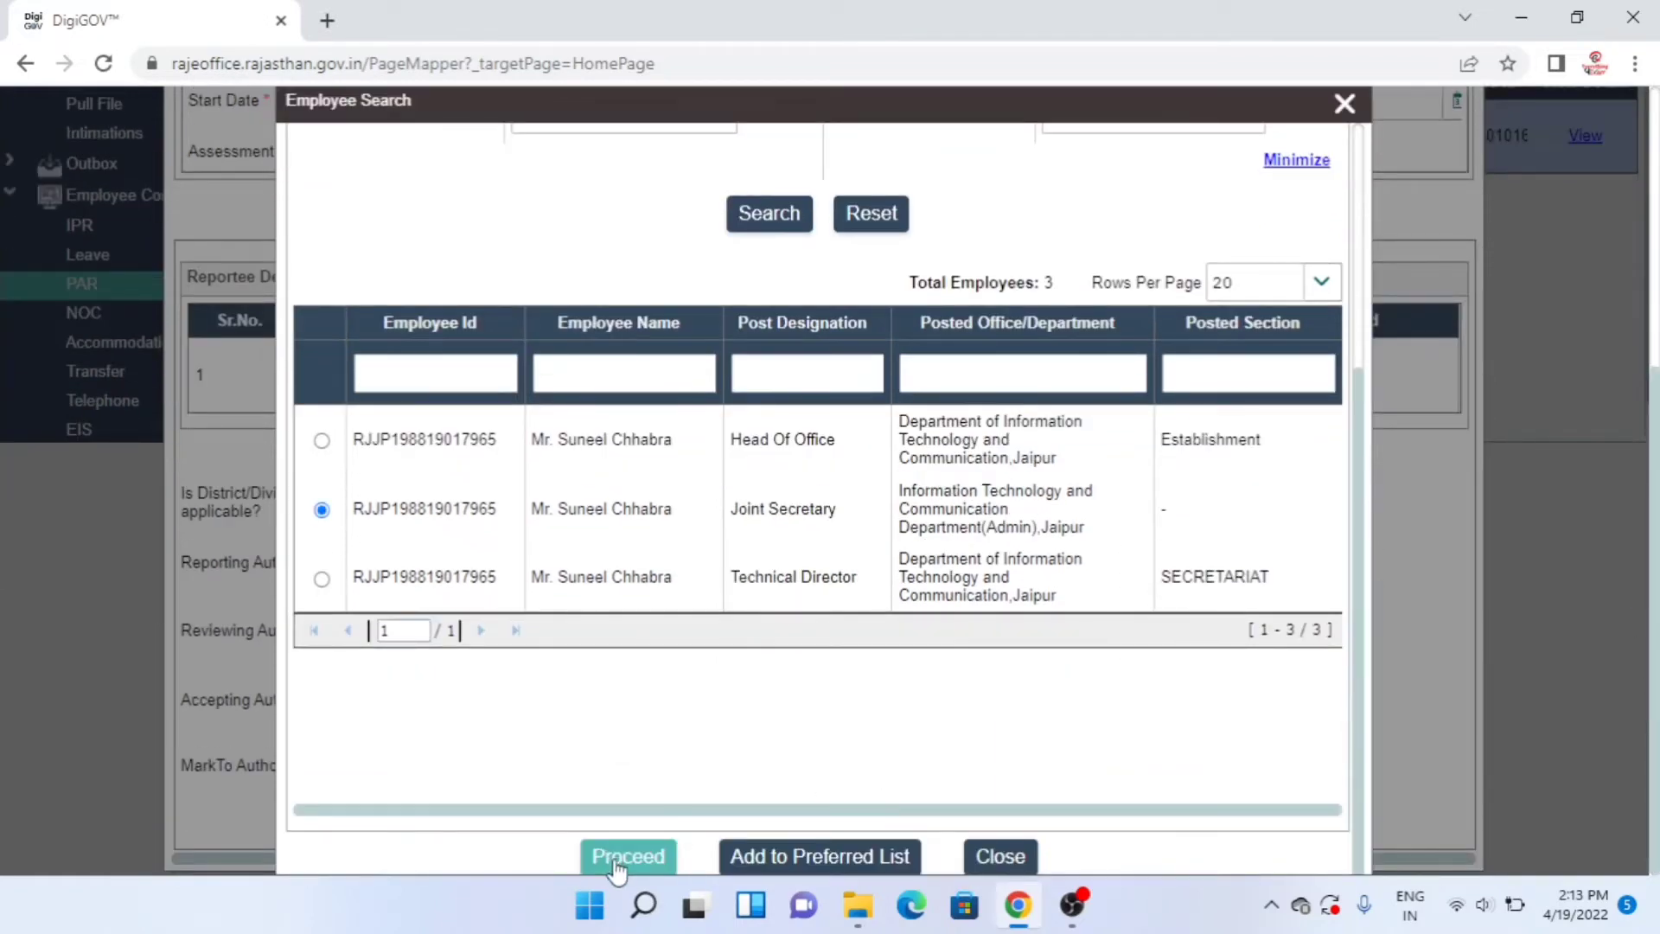
{"action": "left_click", "coordinate": [619, 858]}
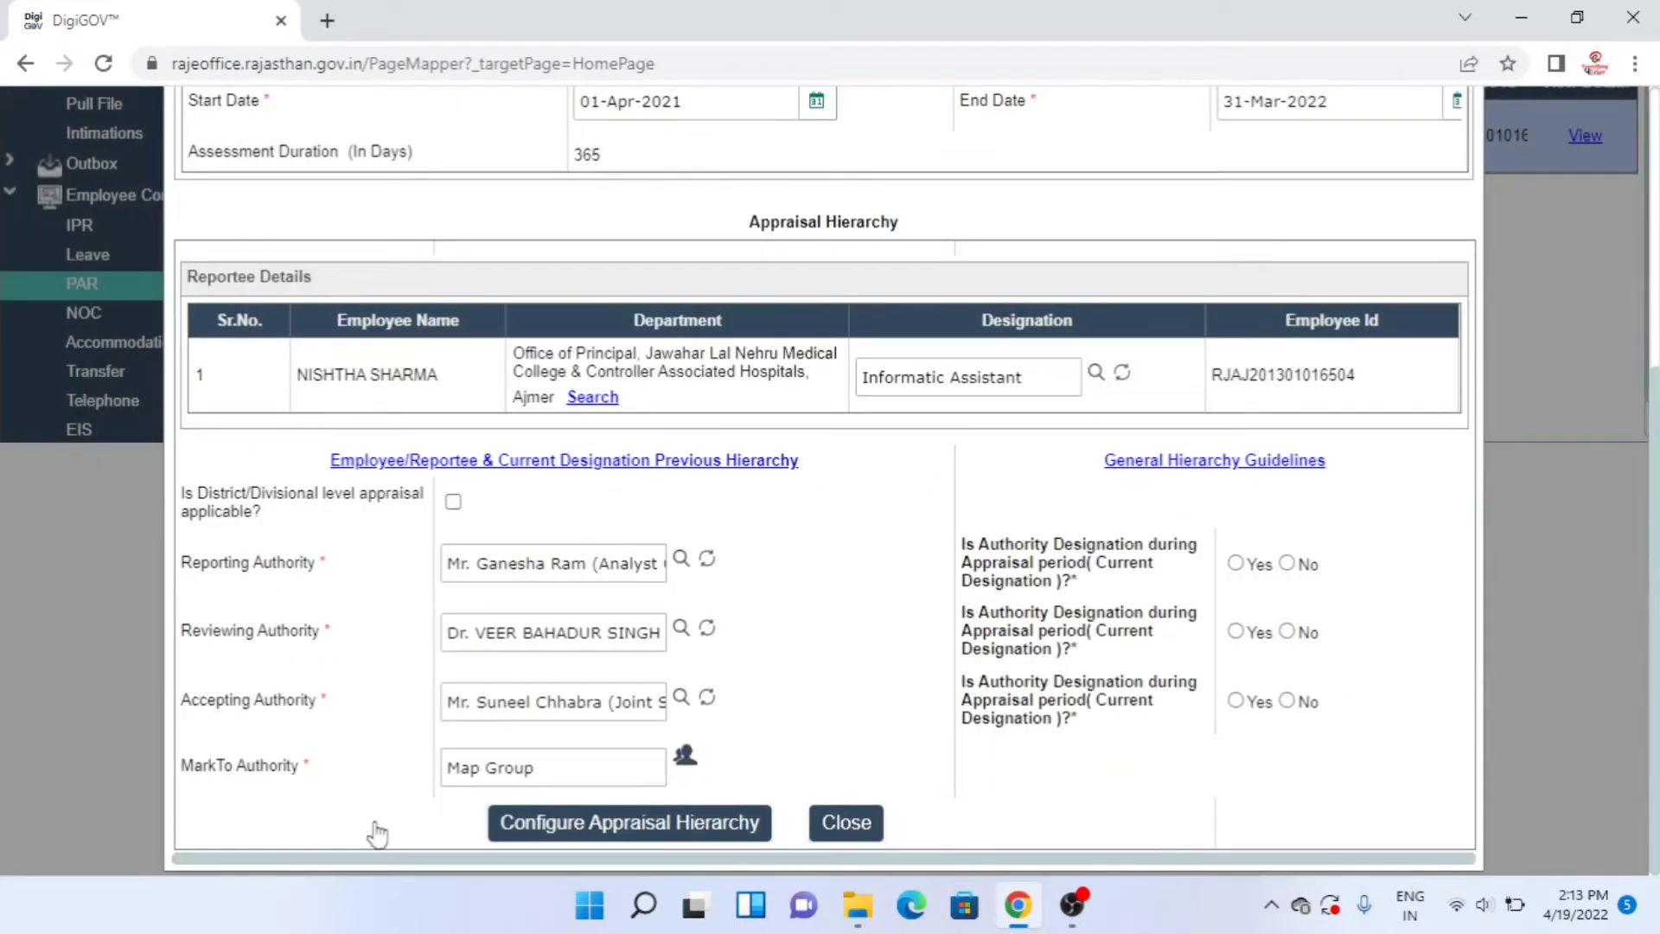
- Open the MarkTo Authority group list, select ACR Cell, and review its members
{"action": "left_click", "coordinate": [685, 759]}
{"action": "scroll", "coordinate": [689, 768], "scroll_direction": "down", "scroll_amount": 4}
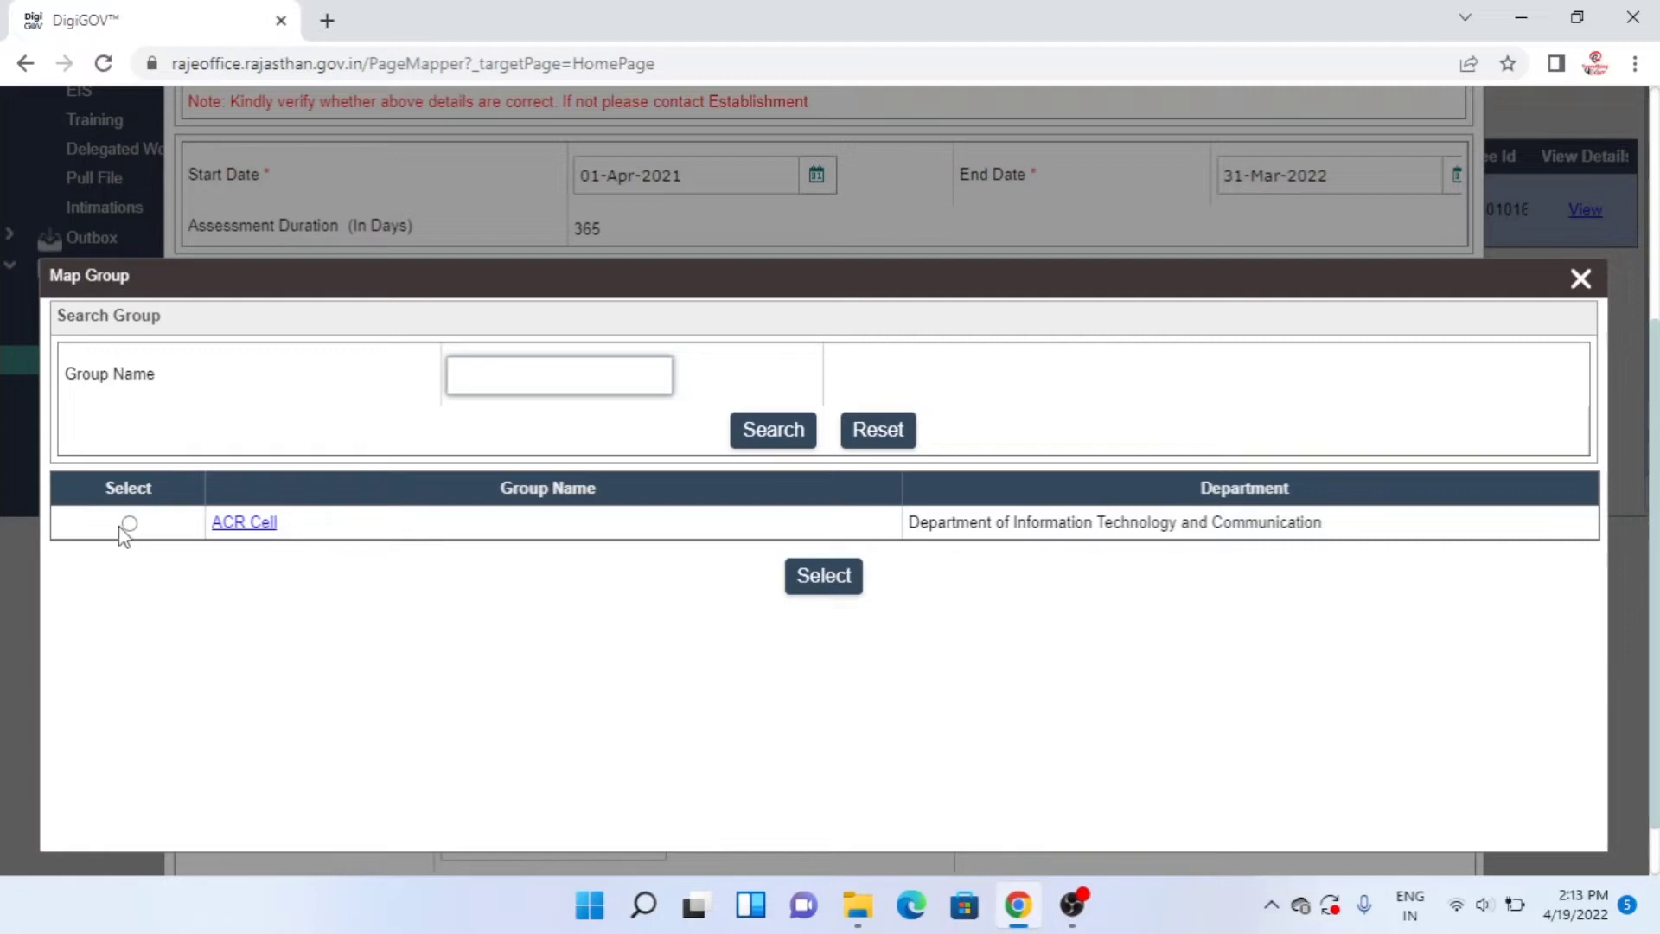
{"action": "left_click", "coordinate": [130, 524]}
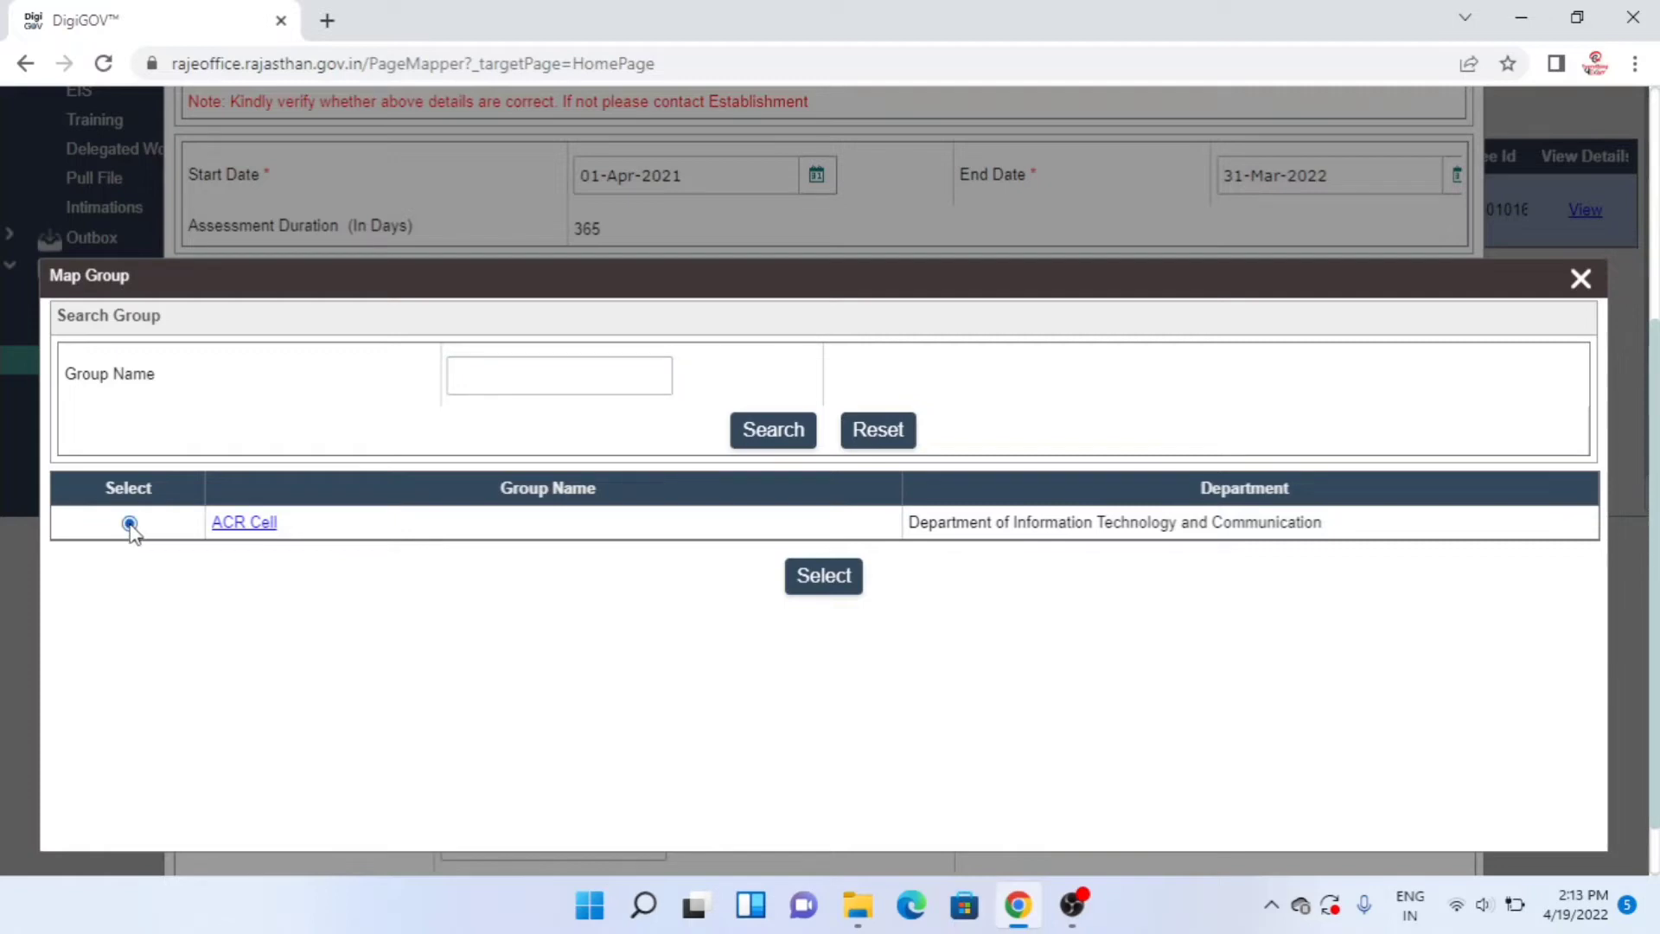
{"action": "left_click", "coordinate": [228, 524]}
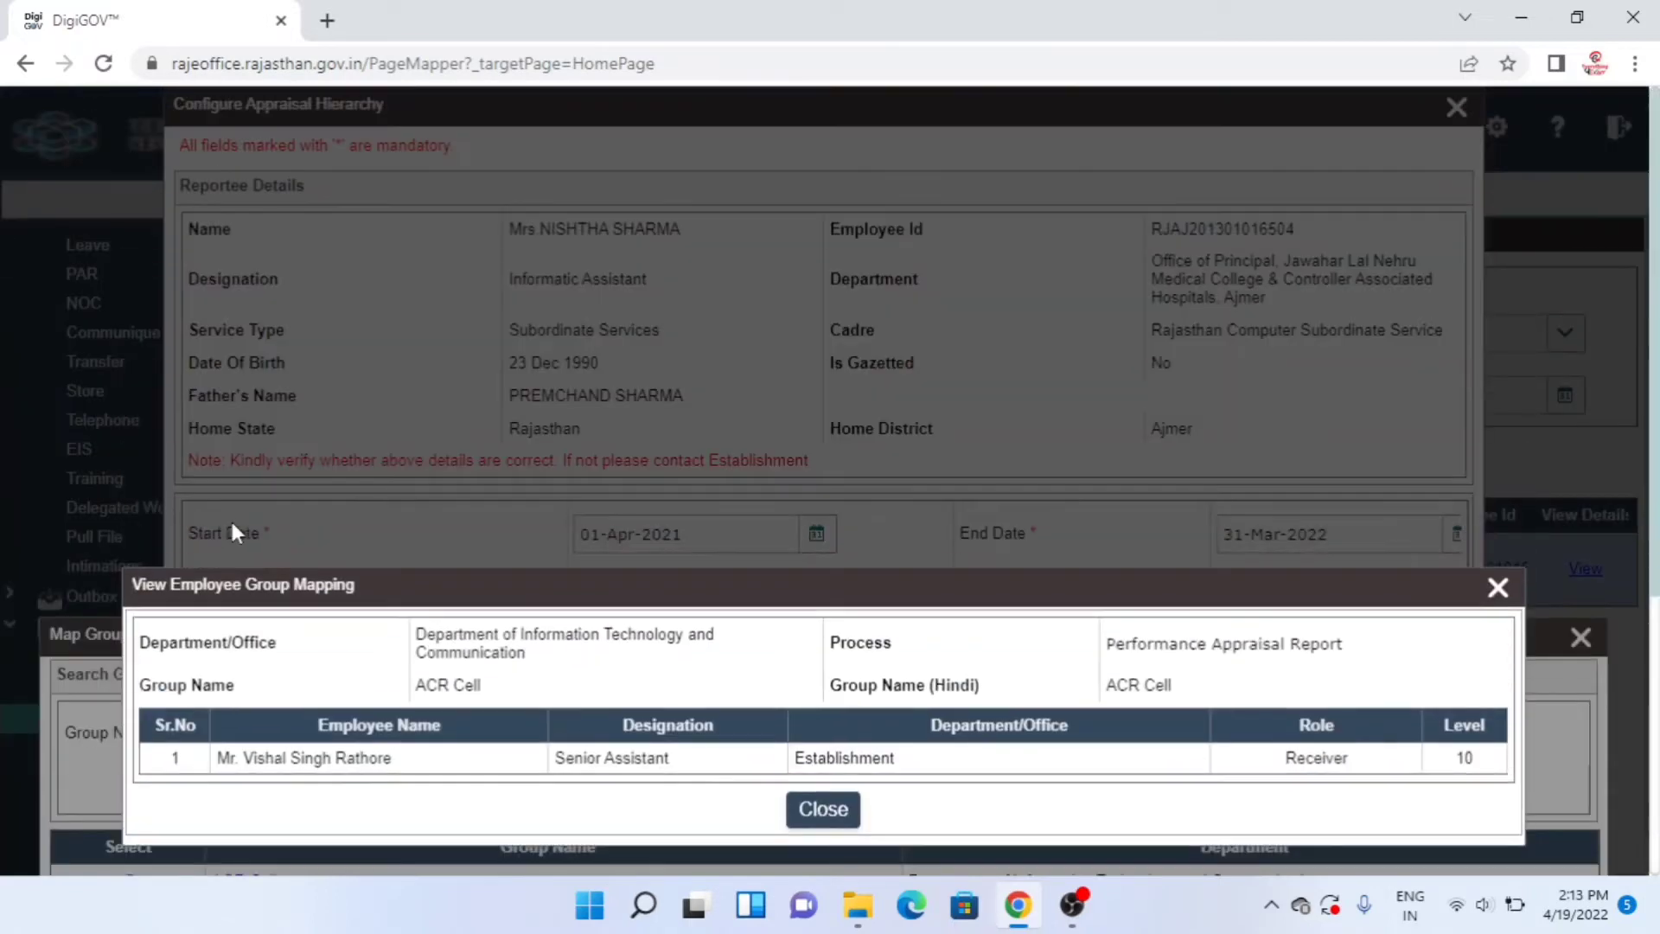
{"action": "left_click", "coordinate": [824, 810]}
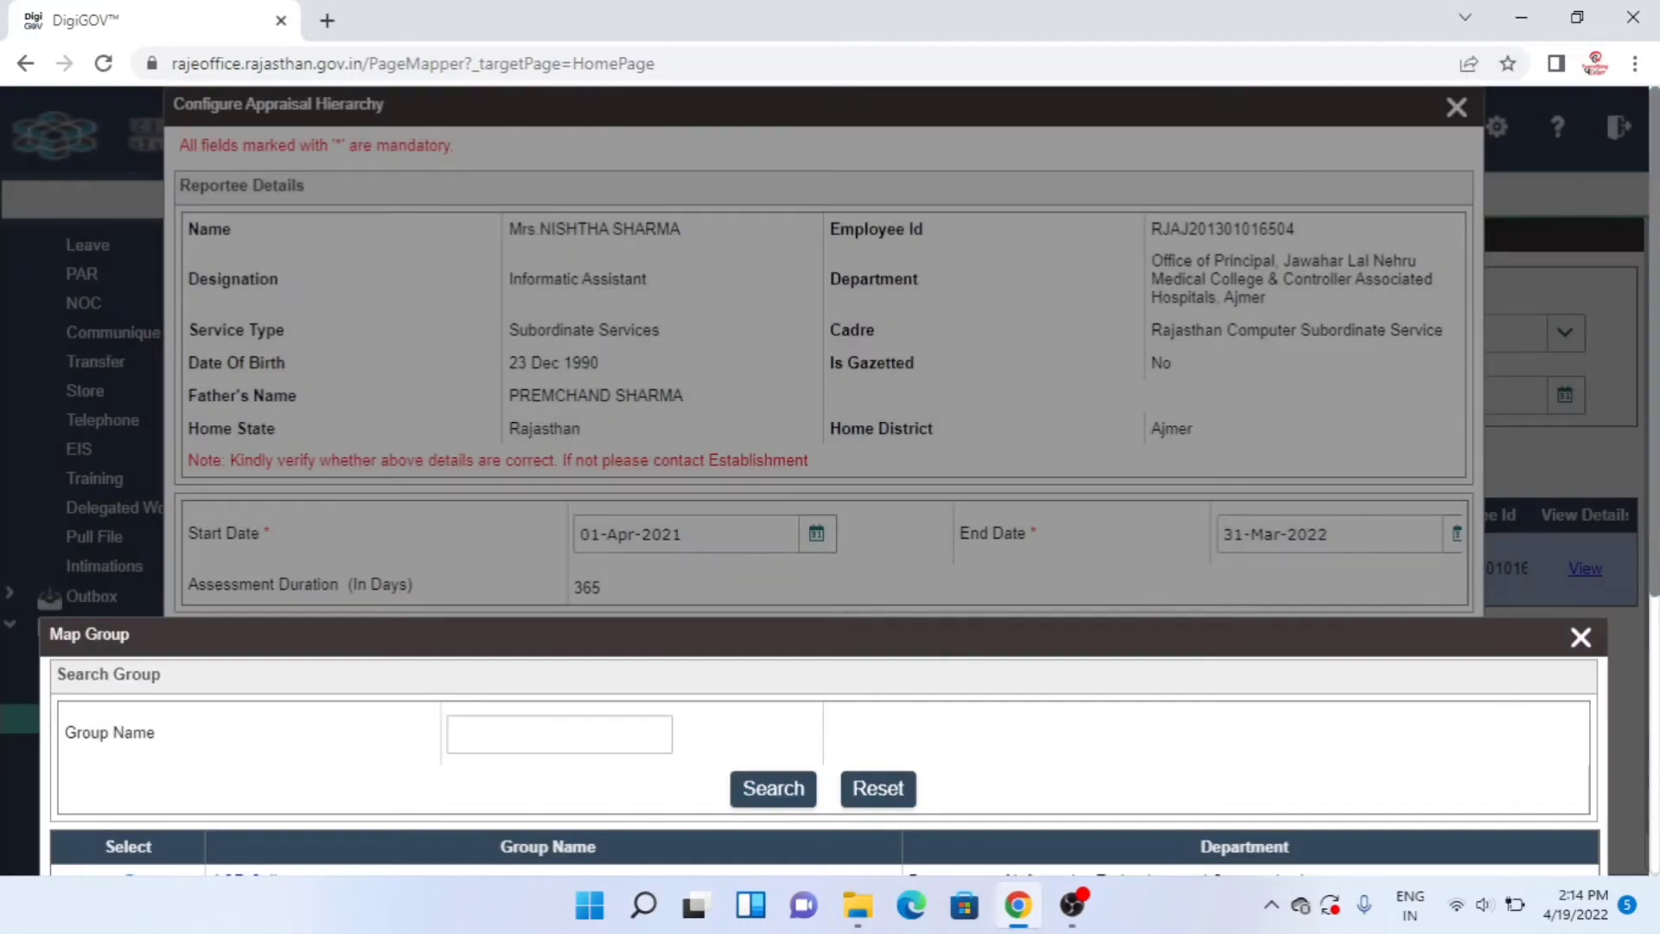
{"action": "left_click_drag", "start_coordinate": [1655, 536], "coordinate": [1656, 701]}
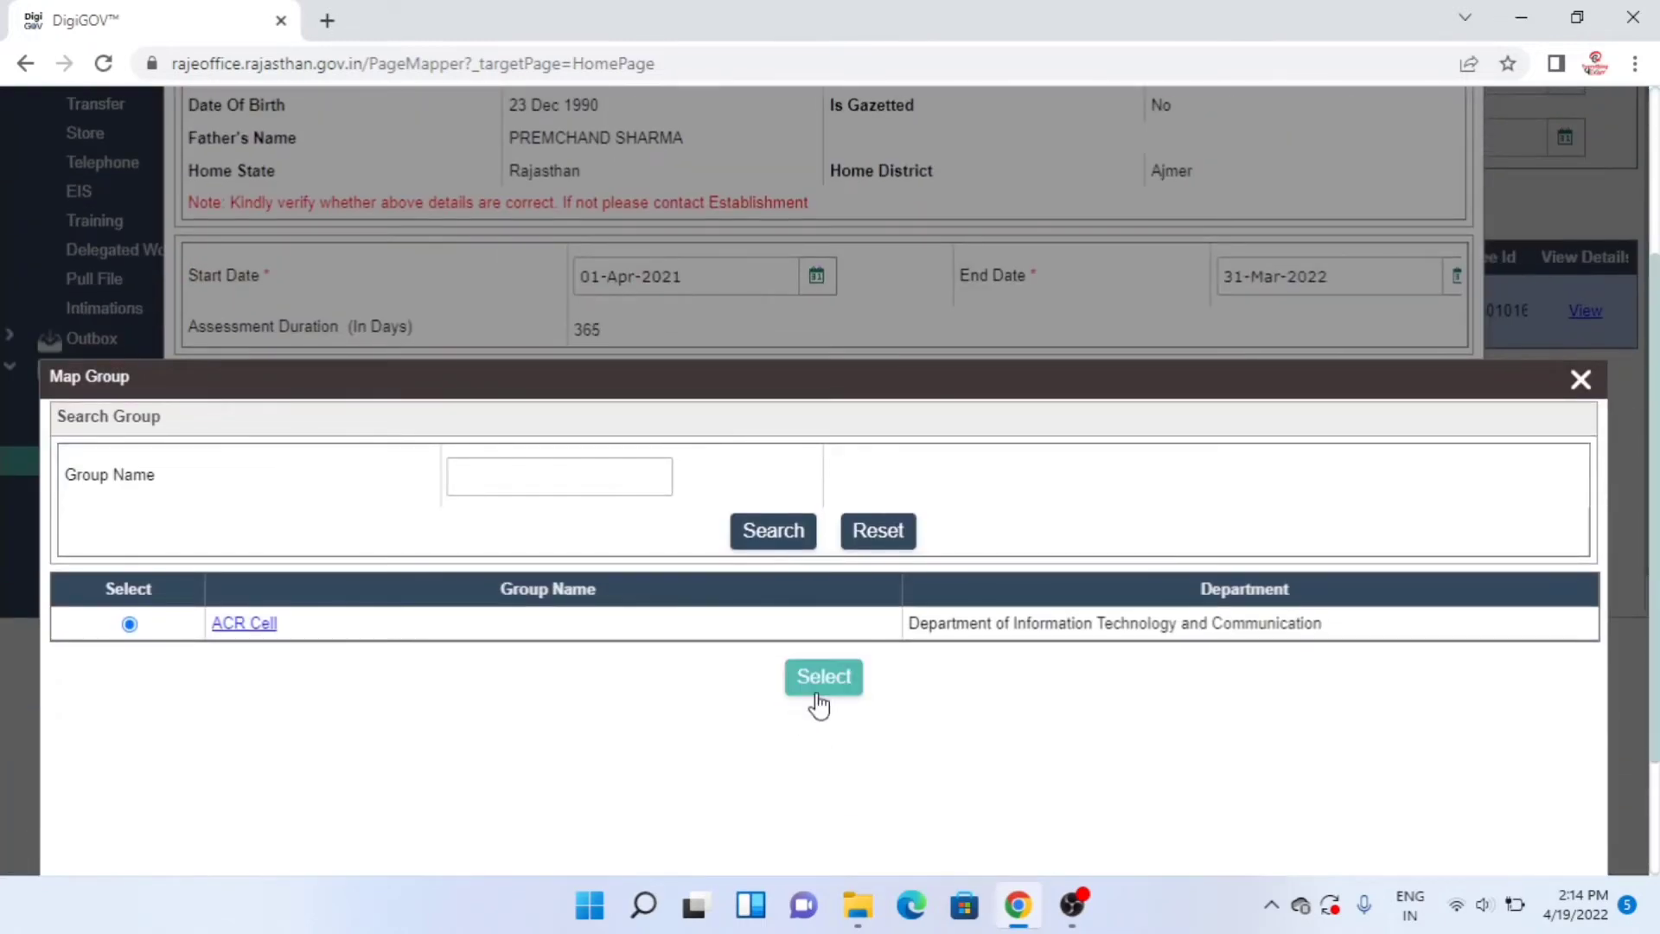
- Assign ACR Cell as MarkTo Authority, answer Yes to the designation questions, and save the hierarchy
{"action": "left_click", "coordinate": [822, 707]}
{"action": "left_click_drag", "start_coordinate": [1655, 554], "coordinate": [1656, 656]}
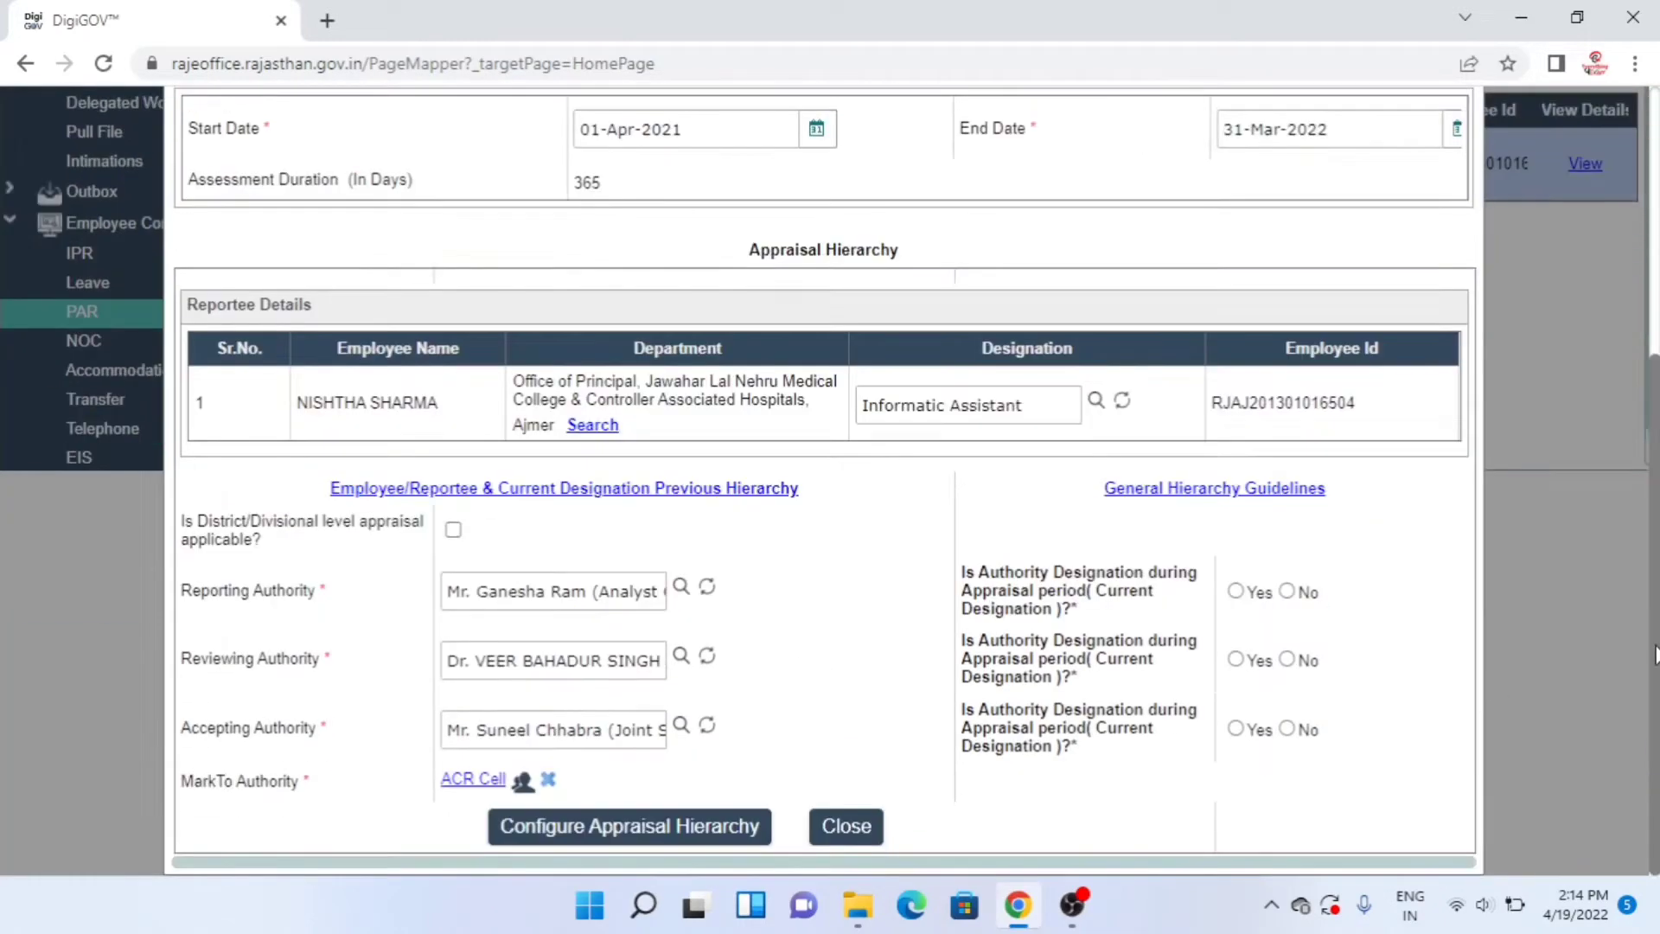
{"action": "left_click", "coordinate": [1236, 591]}
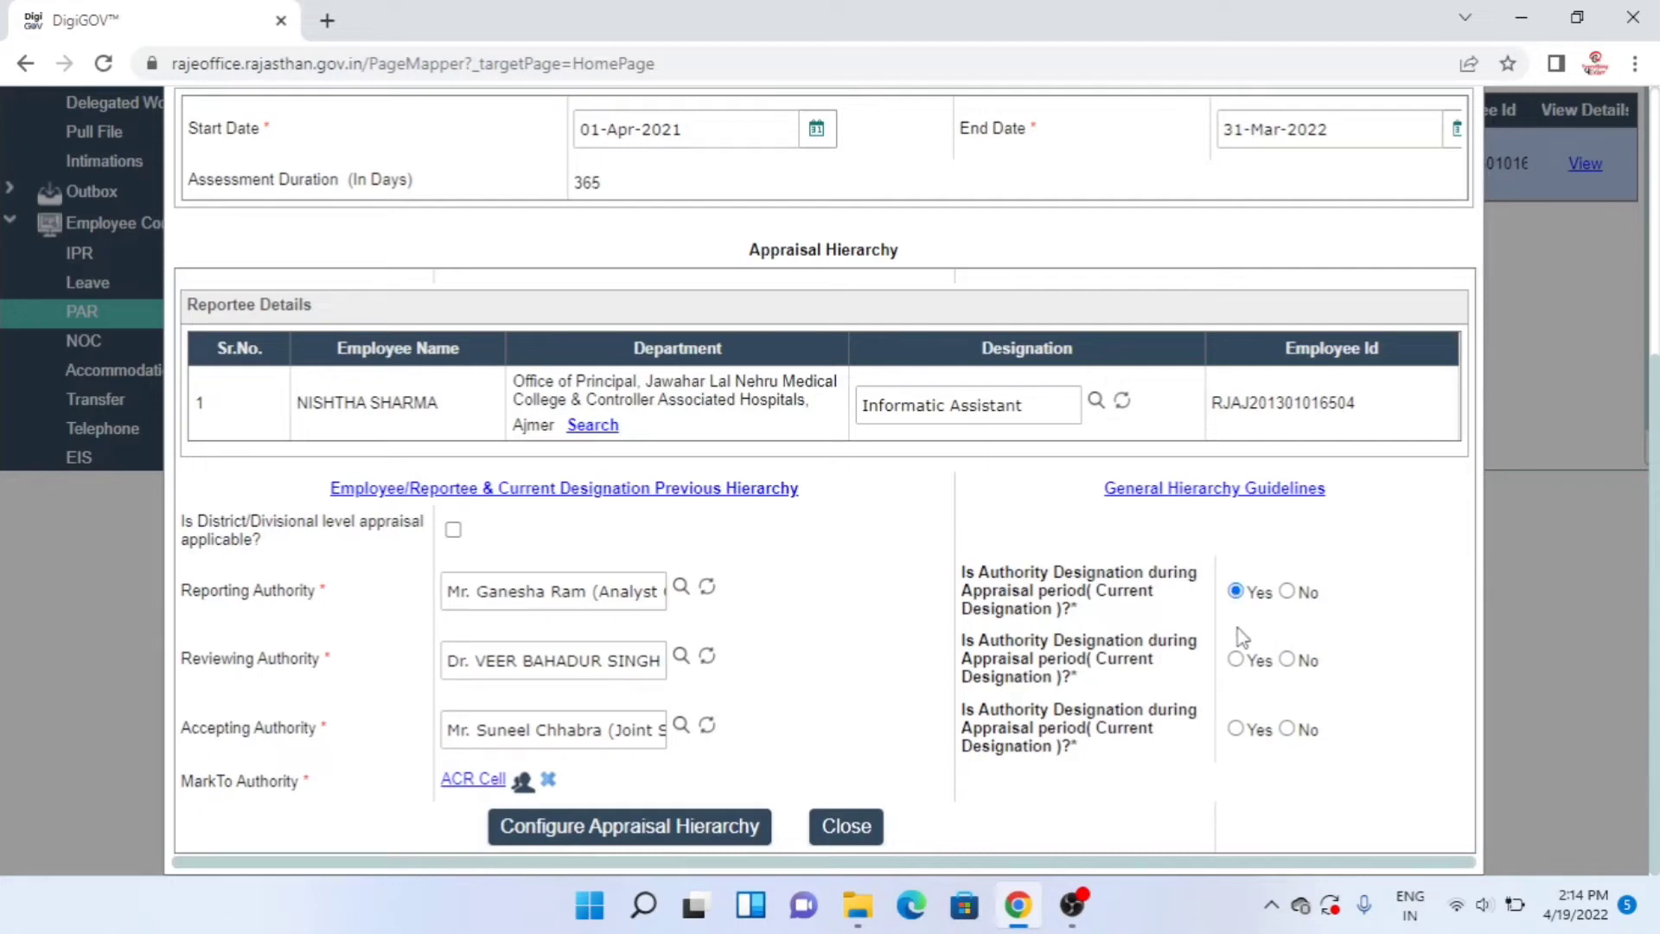
{"action": "left_click", "coordinate": [1237, 660]}
{"action": "left_click", "coordinate": [638, 828]}
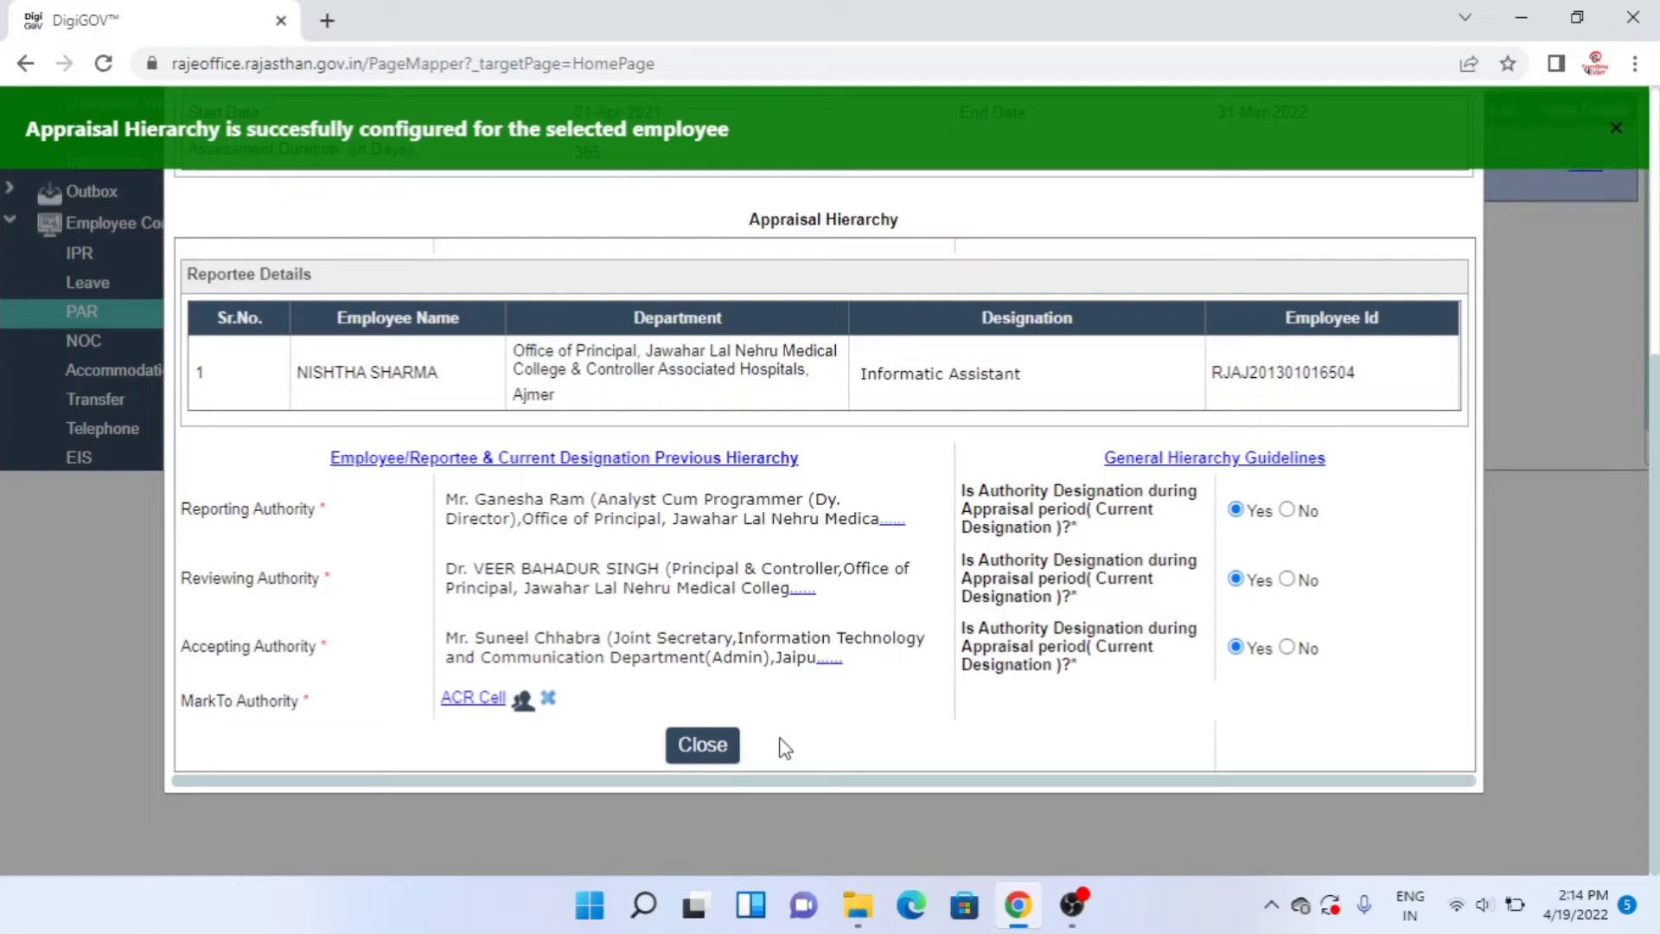
{"action": "left_click", "coordinate": [704, 748]}
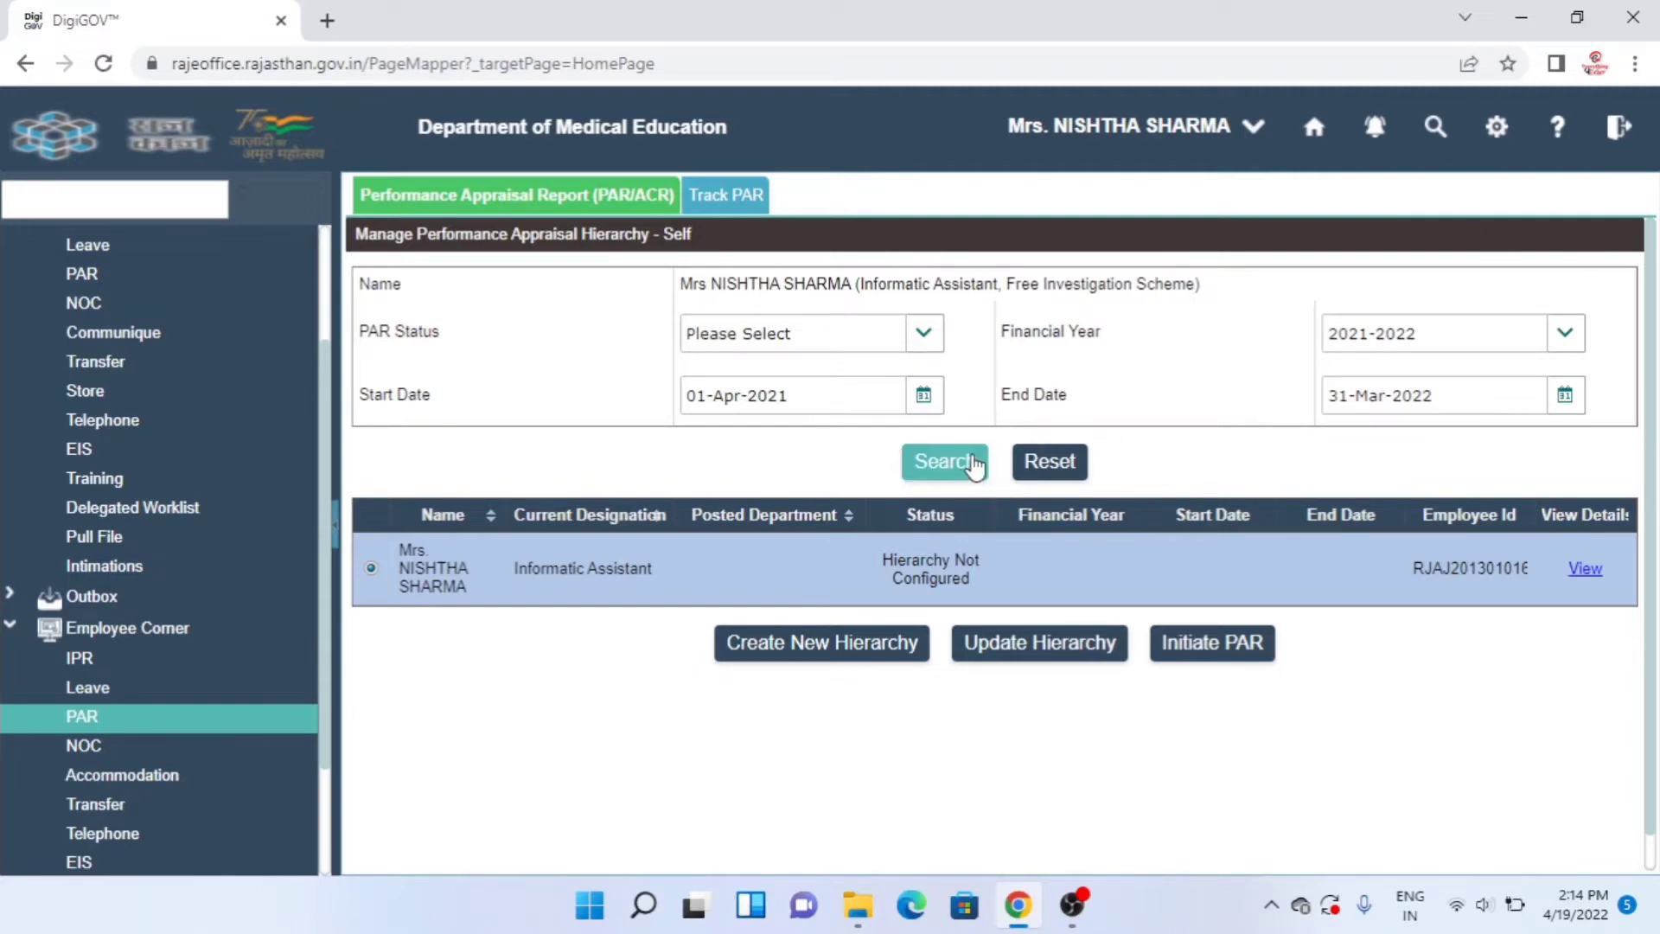
- Refresh the 2021-2022 appraisal row and initiate its PAR, sending it to the worklist
{"action": "left_click", "coordinate": [975, 467]}
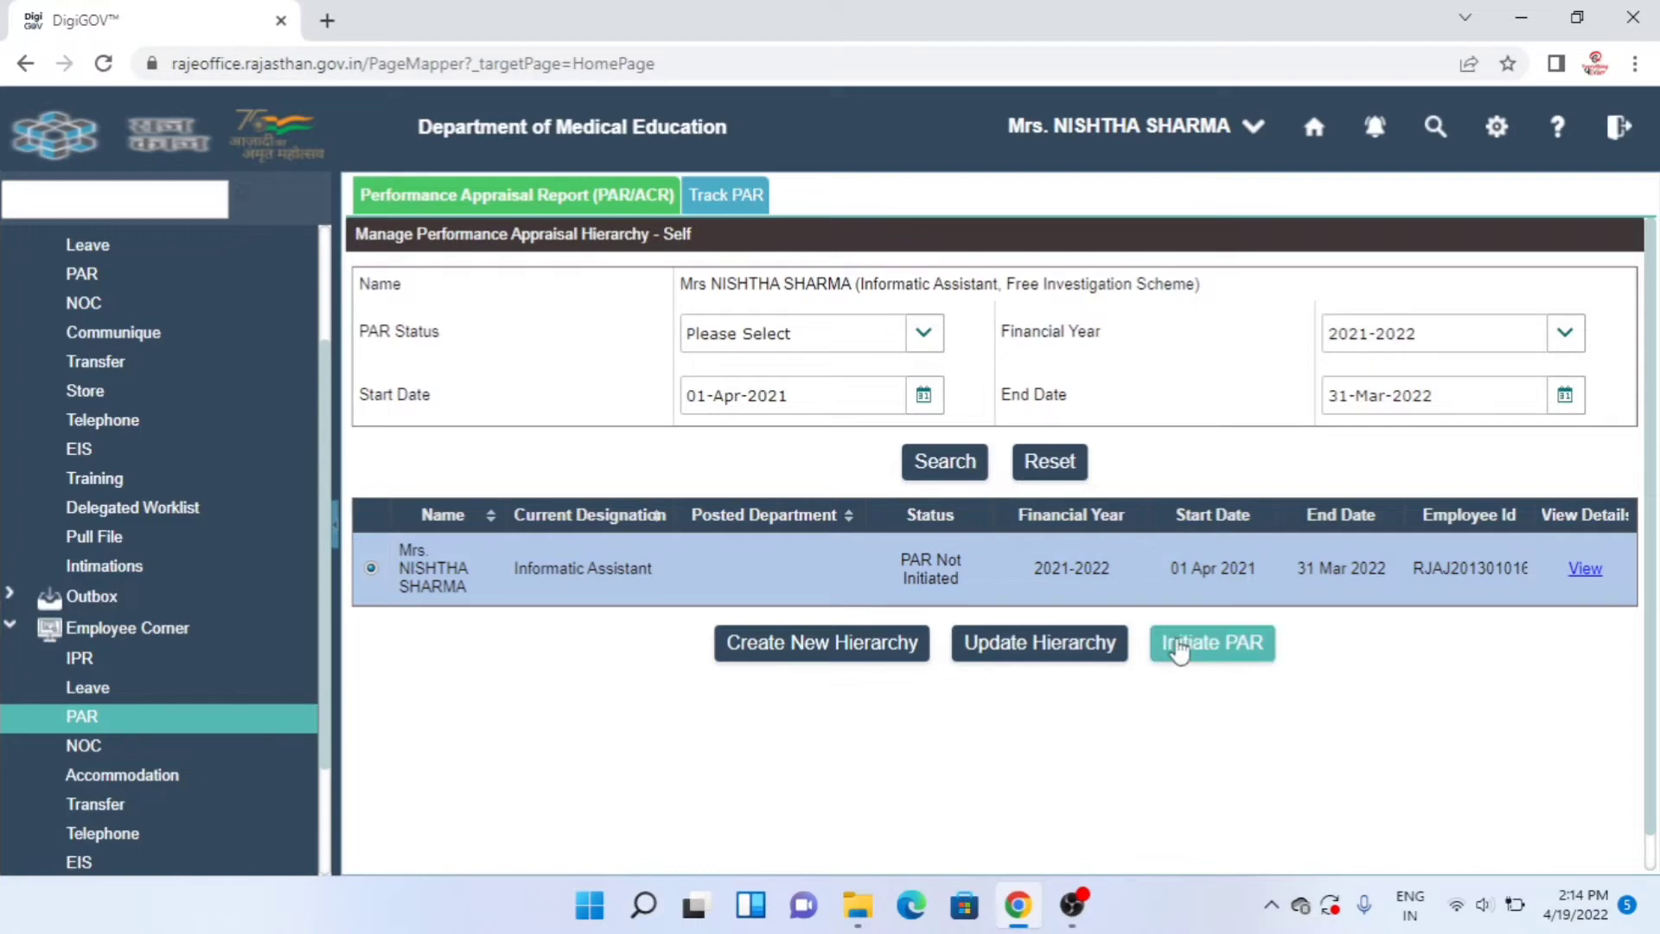
{"action": "left_click", "coordinate": [1180, 652]}
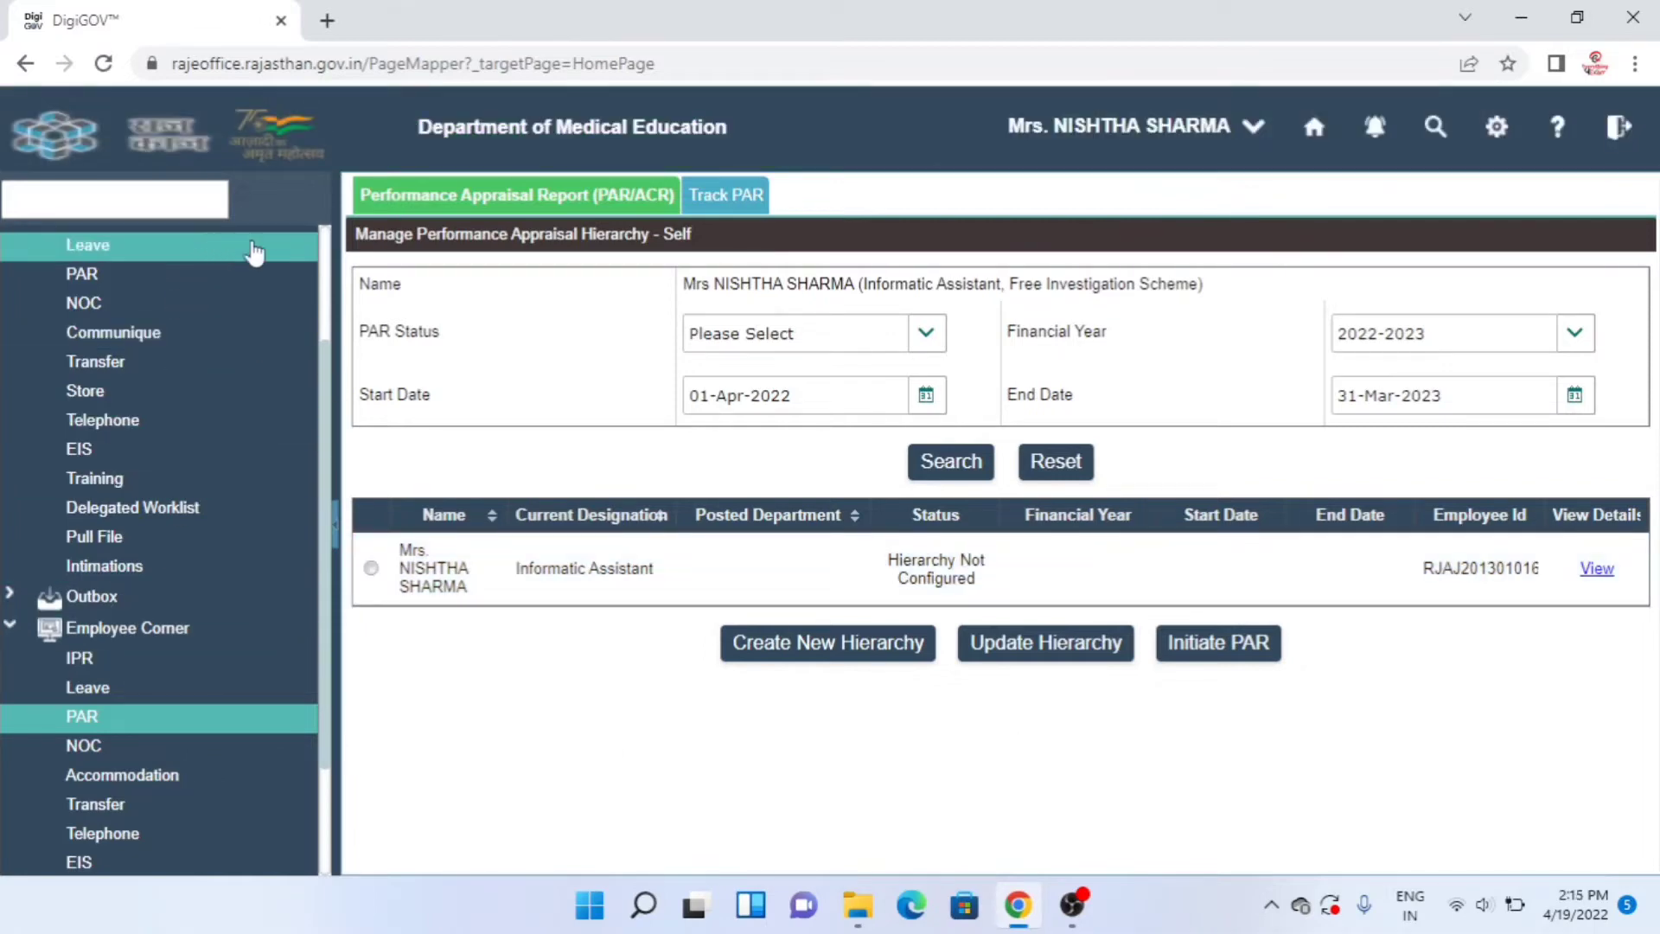
{"action": "left_click_drag", "start_coordinate": [325, 461], "coordinate": [346, 286]}
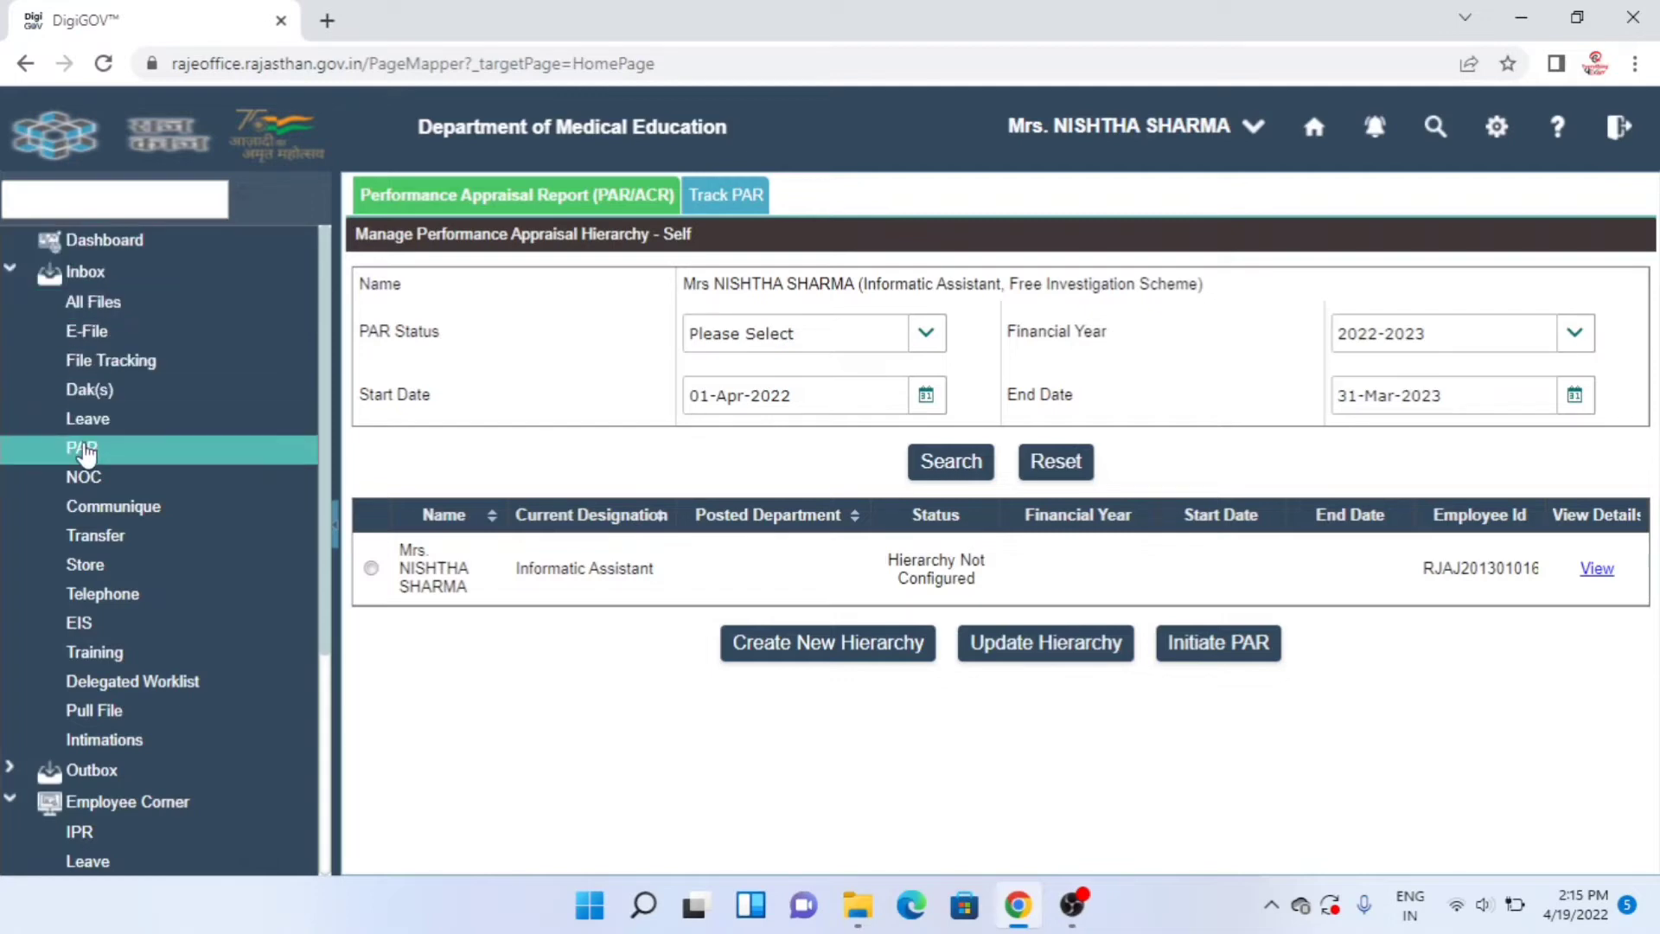
- Open the initiated 2021-2022 PAR file from the PAR inbox's All Received list
{"action": "left_click", "coordinate": [84, 450]}
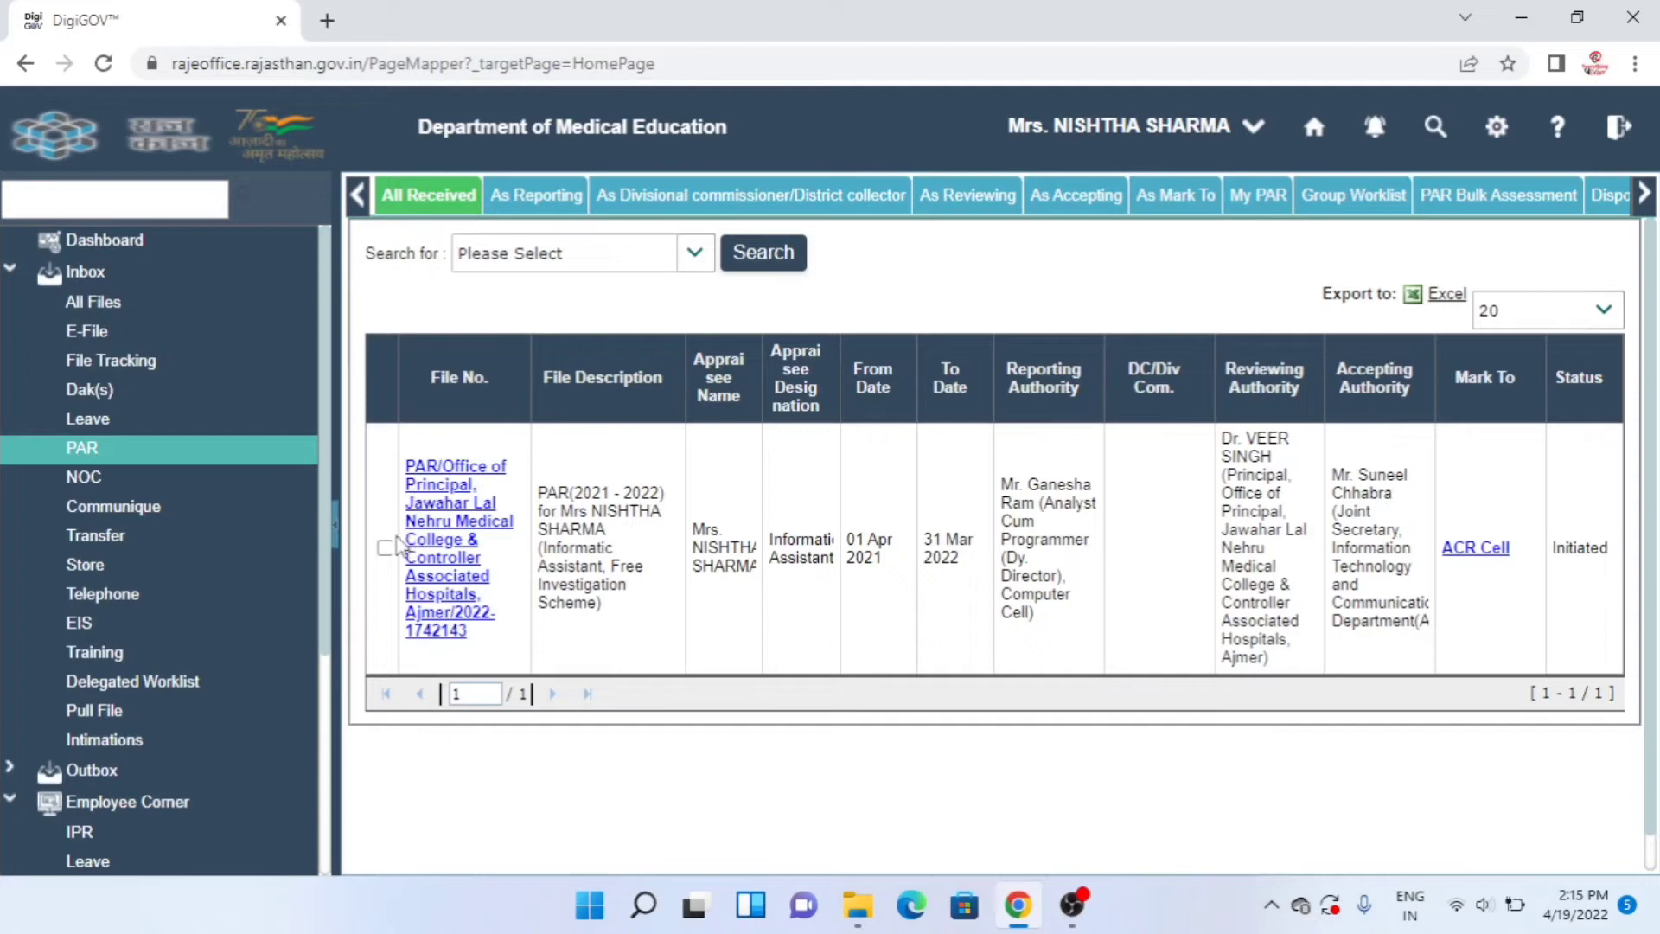
{"action": "left_click", "coordinate": [385, 548]}
{"action": "left_click", "coordinate": [445, 547]}
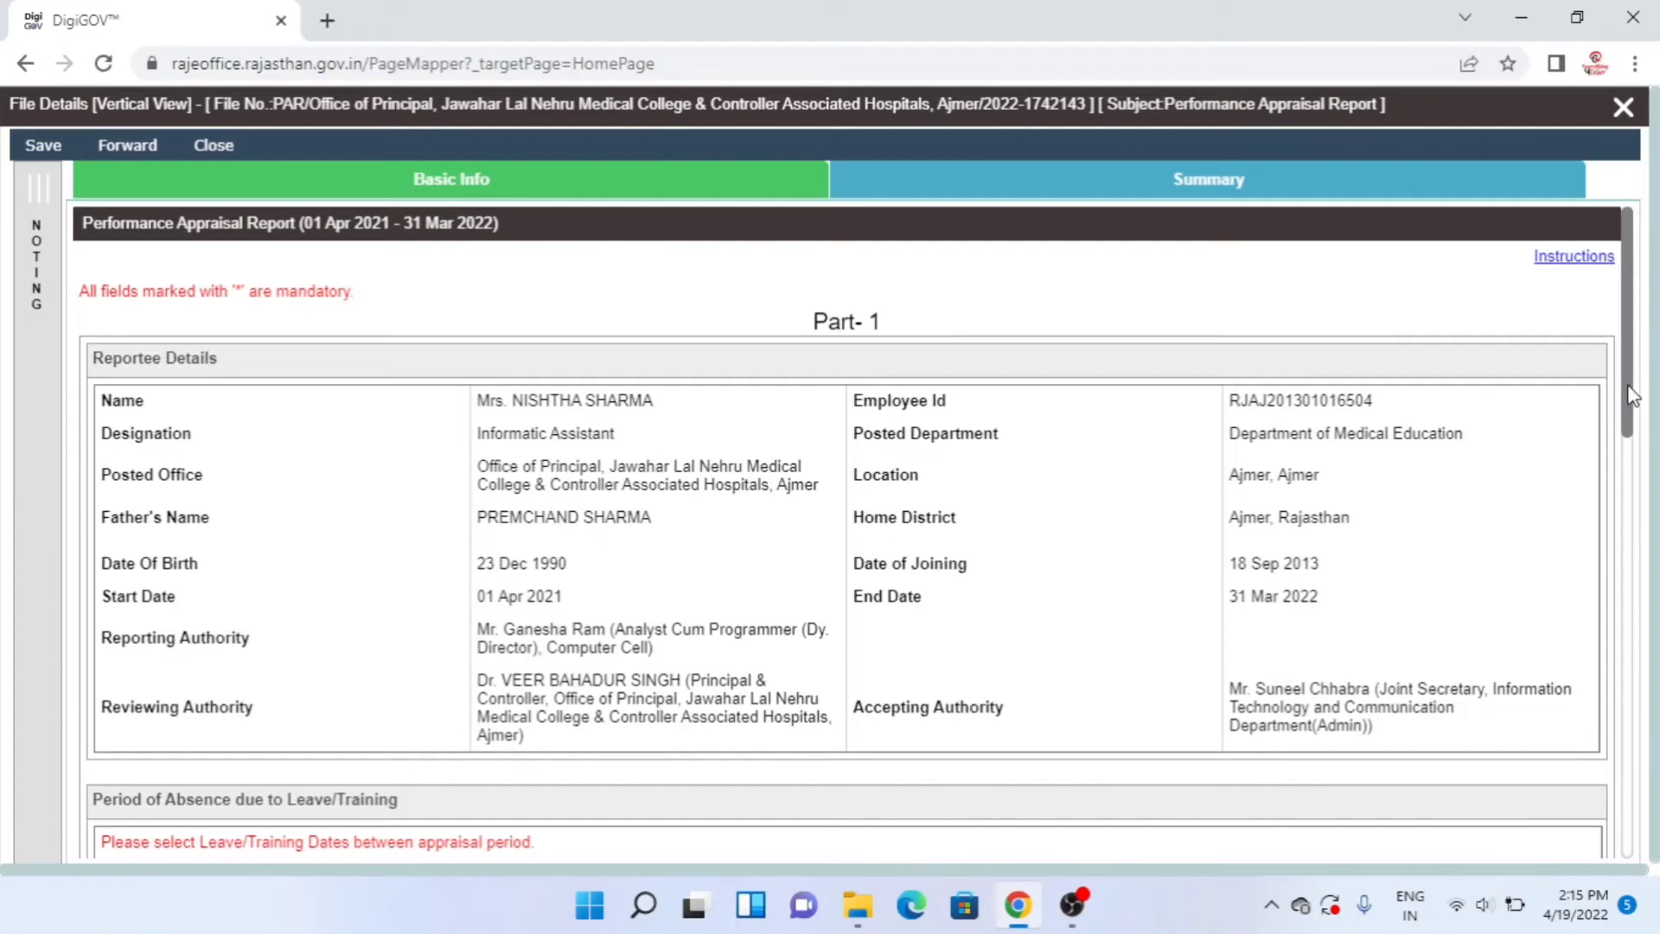
- Answer No to night stay outside headquarters, leaving the absence reason unchanged
{"action": "left_click_drag", "start_coordinate": [1631, 395], "coordinate": [1615, 575]}
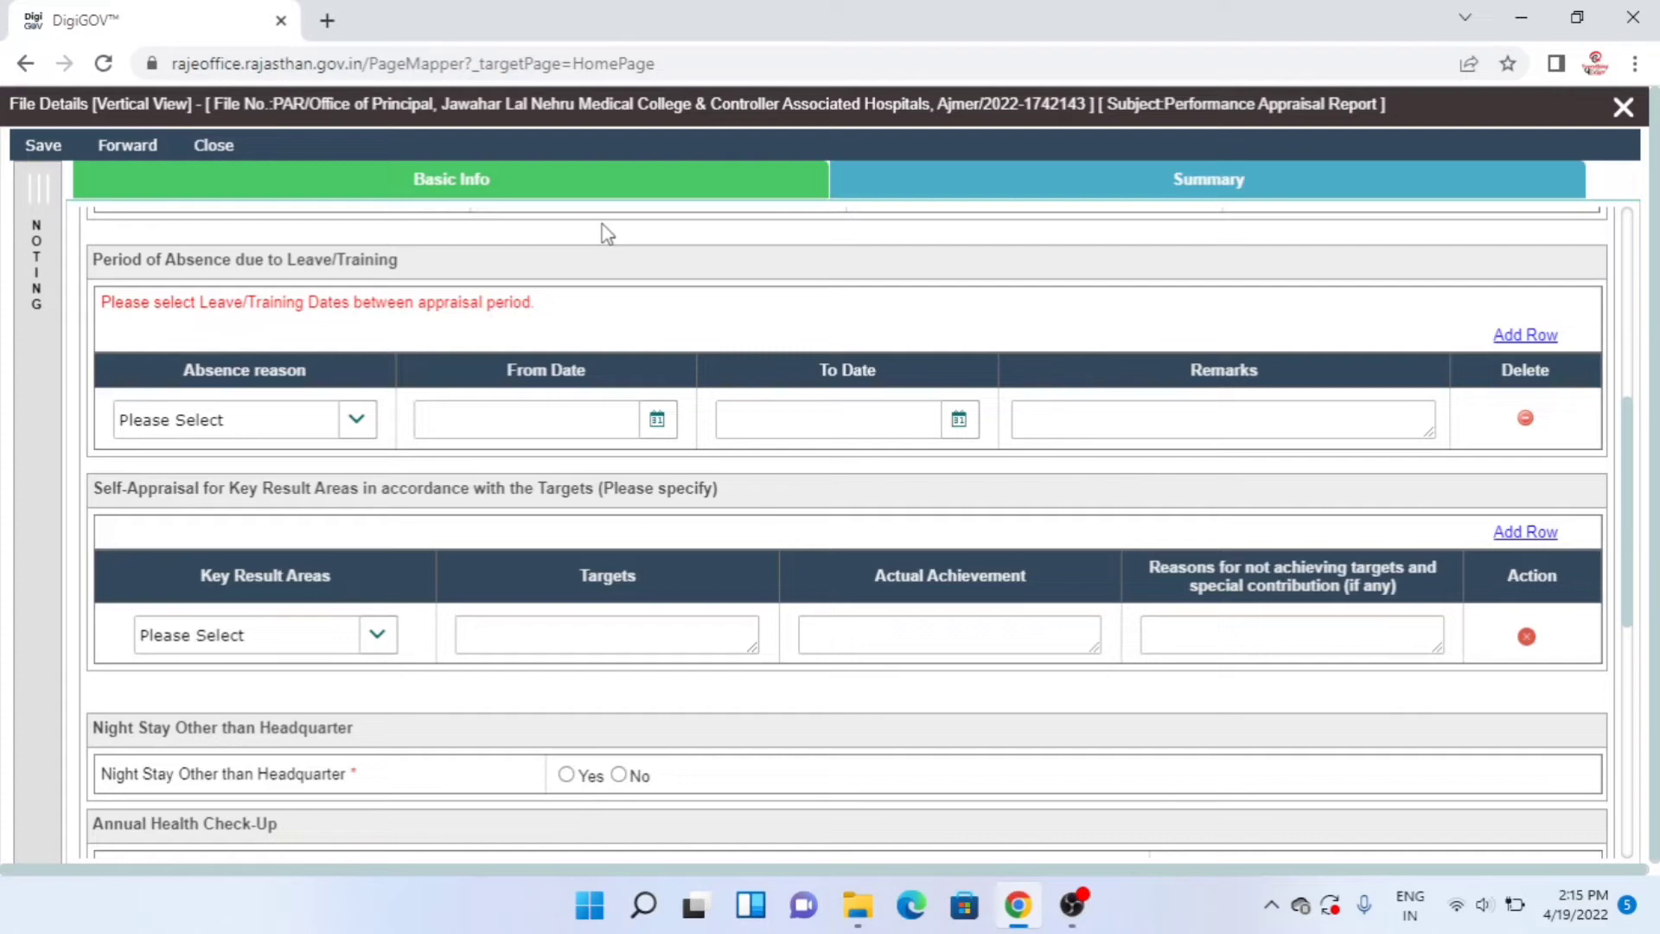
{"action": "left_click", "coordinate": [357, 424]}
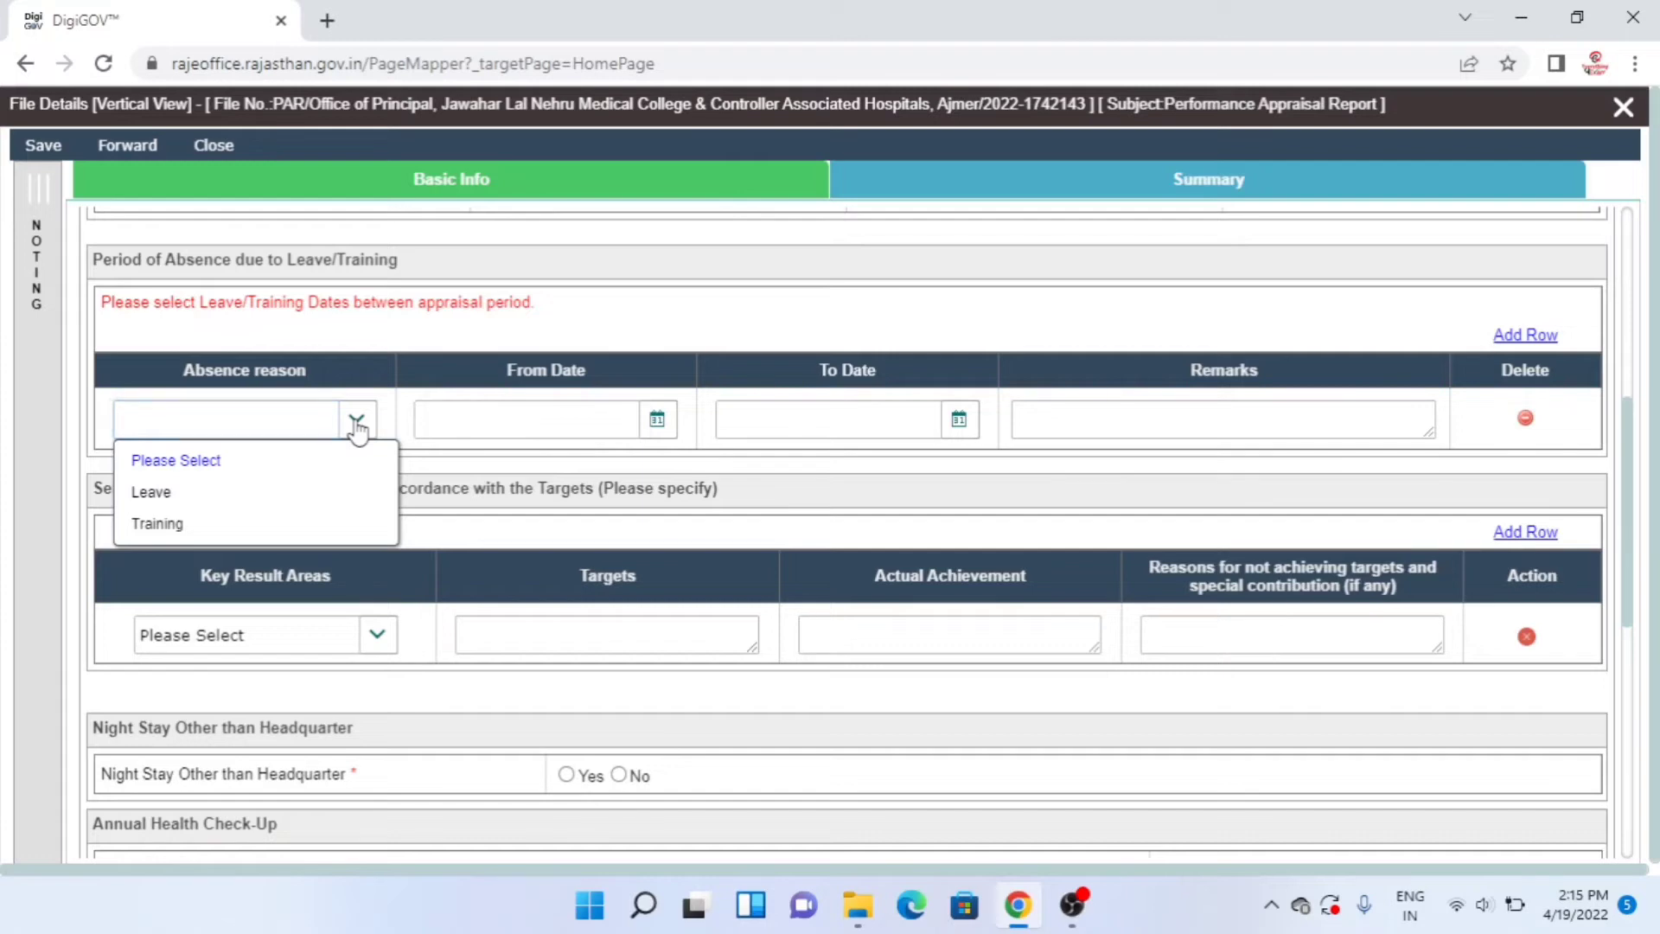
{"action": "left_click", "coordinate": [357, 424]}
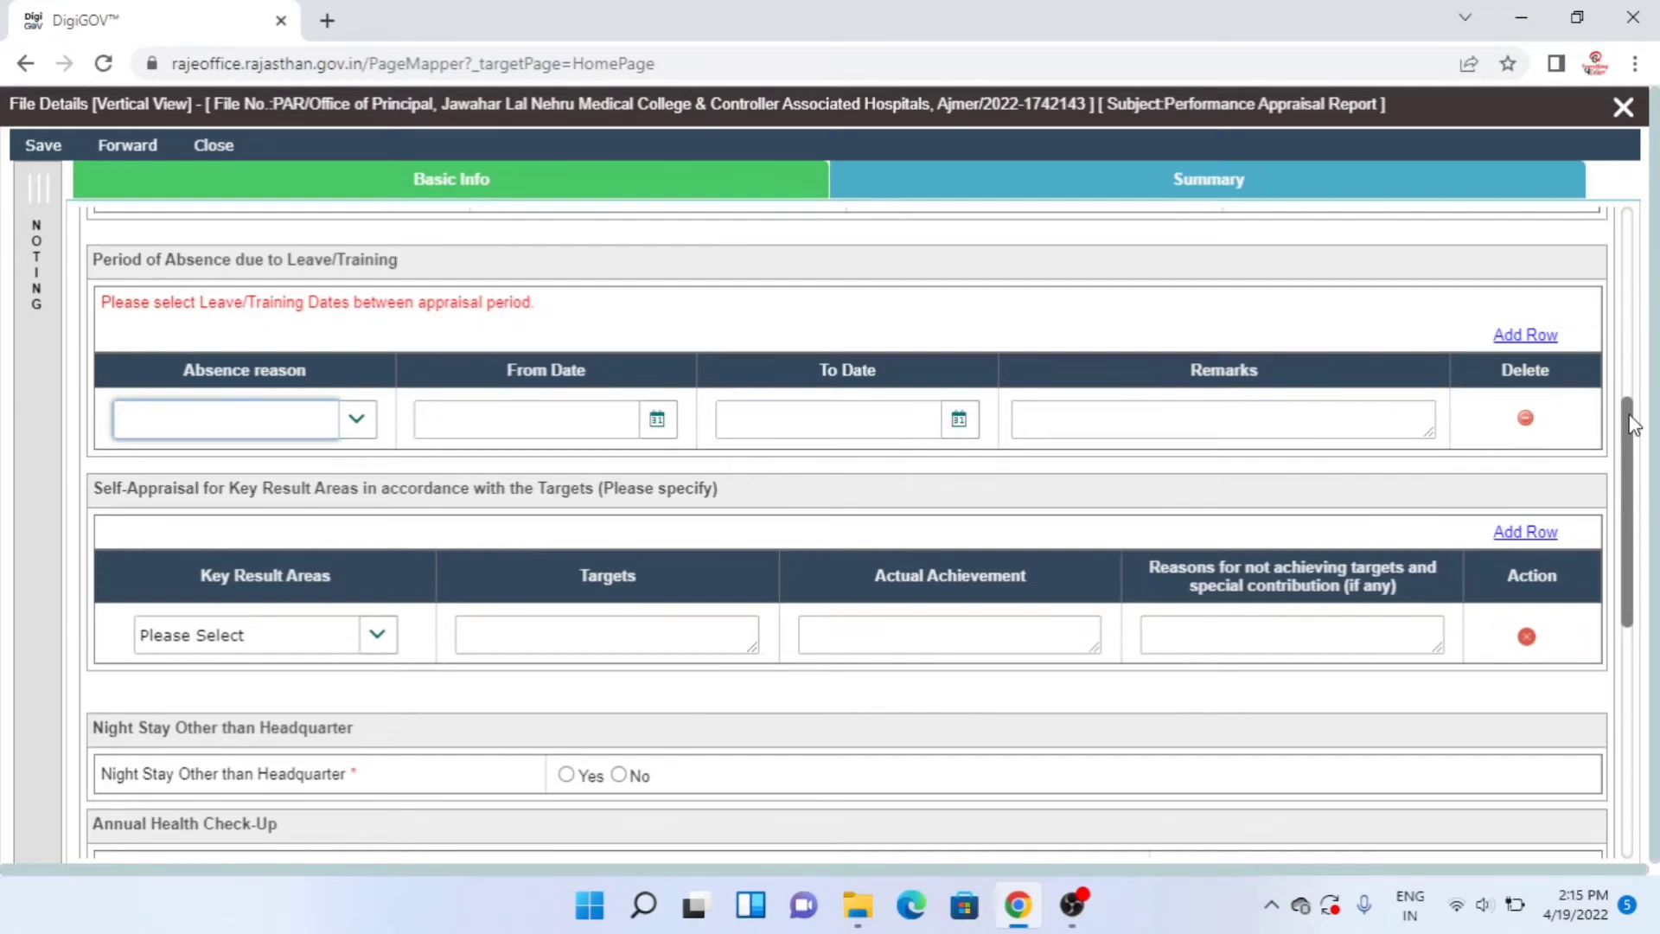
{"action": "left_click_drag", "start_coordinate": [1633, 429], "coordinate": [1633, 480]}
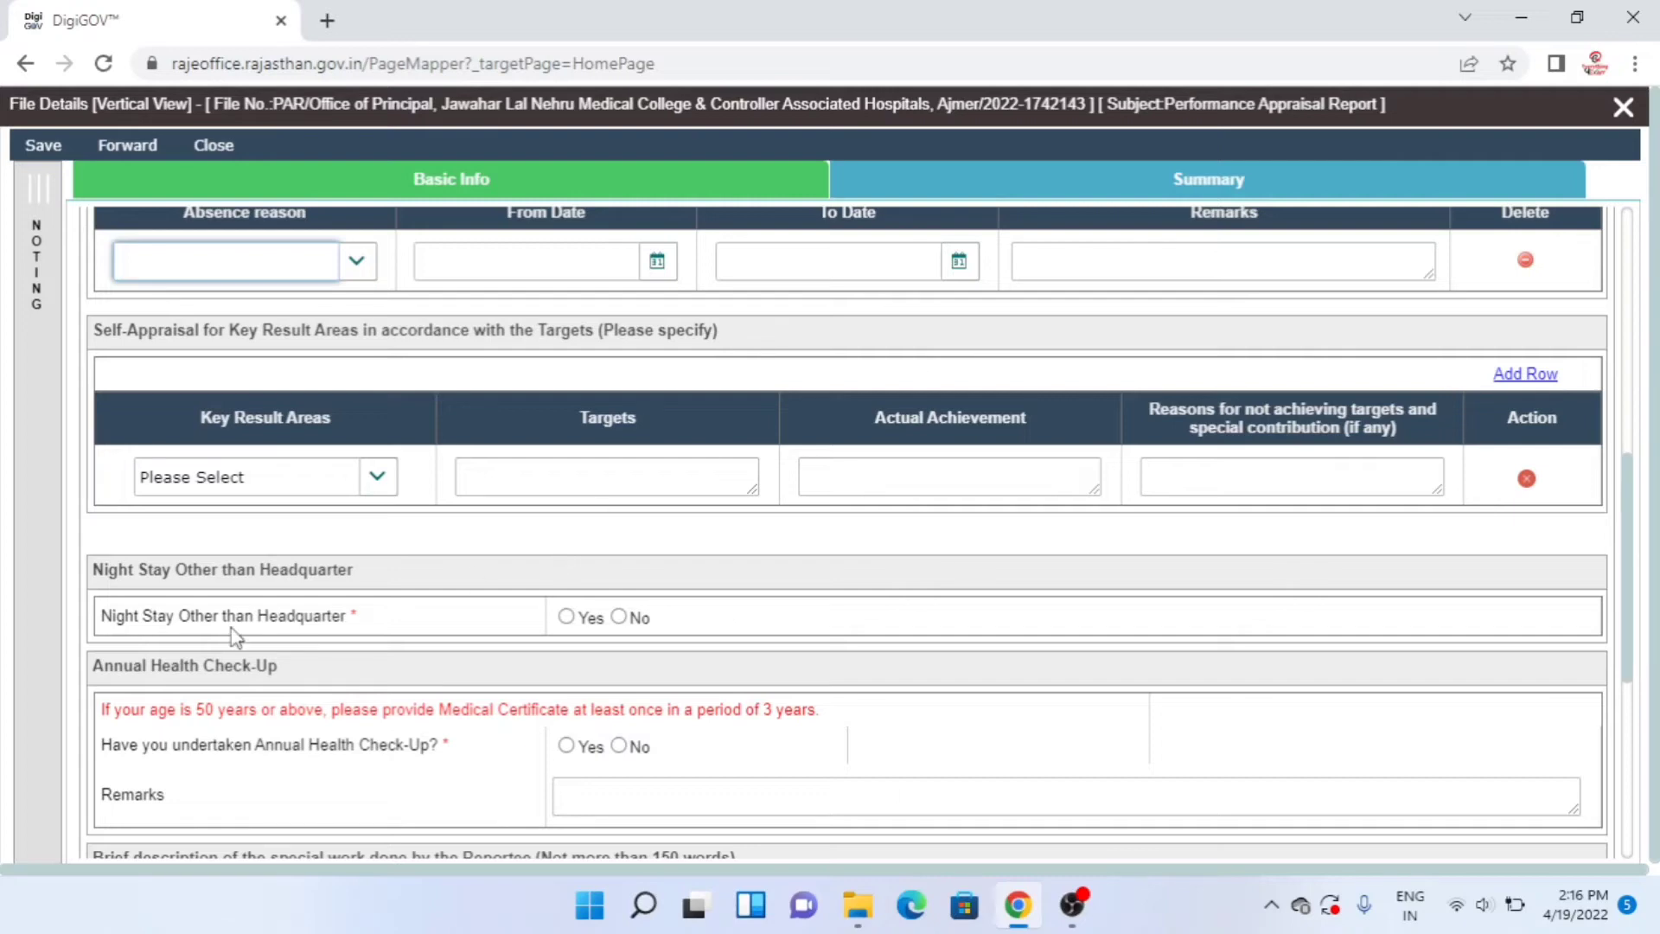
{"action": "left_click", "coordinate": [619, 619]}
{"action": "left_click", "coordinate": [619, 617]}
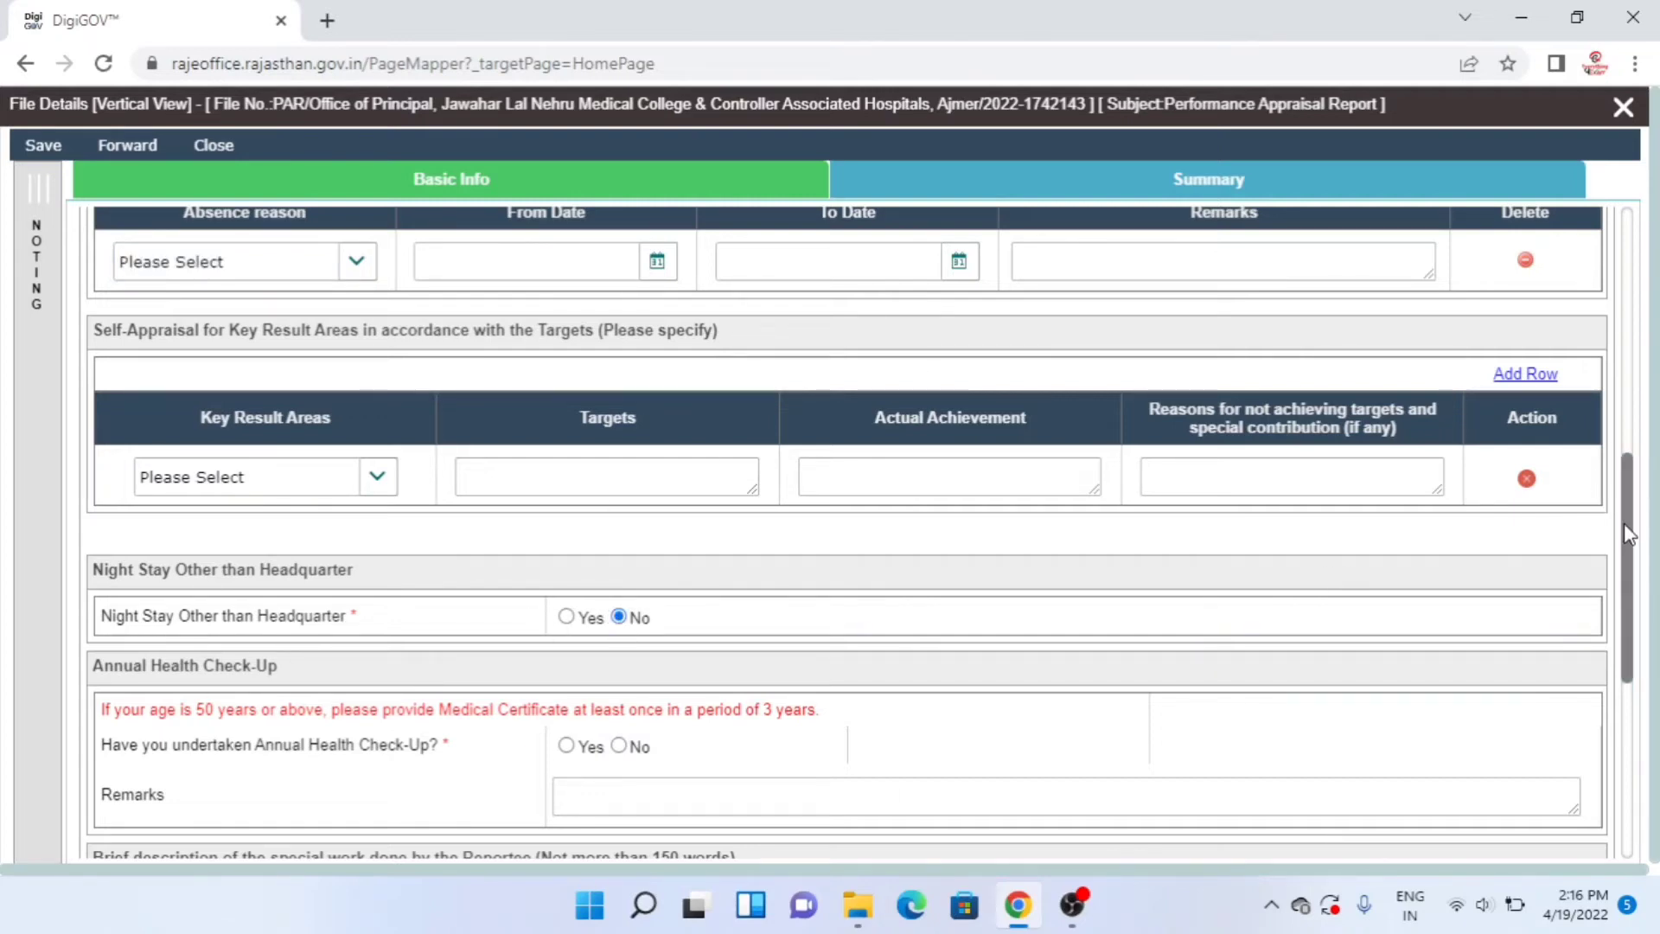
- Answer No to the annual health check-up question and put the cursor in its Remarks box
{"action": "left_click_drag", "start_coordinate": [1641, 529], "coordinate": [1633, 614]}
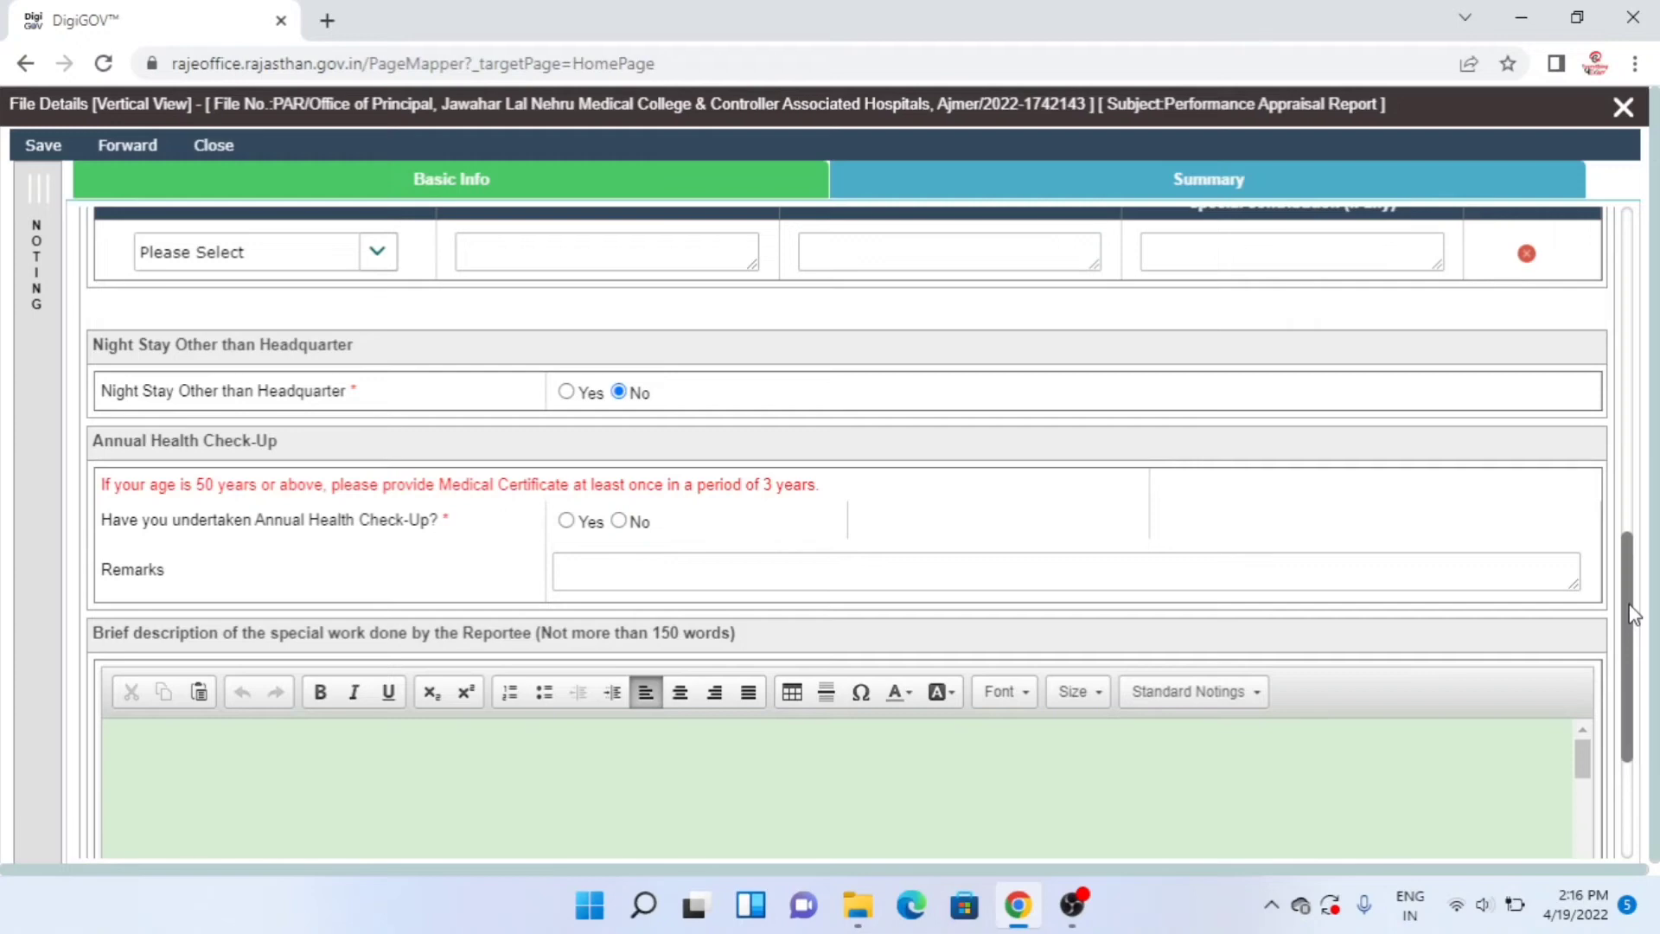
{"action": "left_click", "coordinate": [619, 521]}
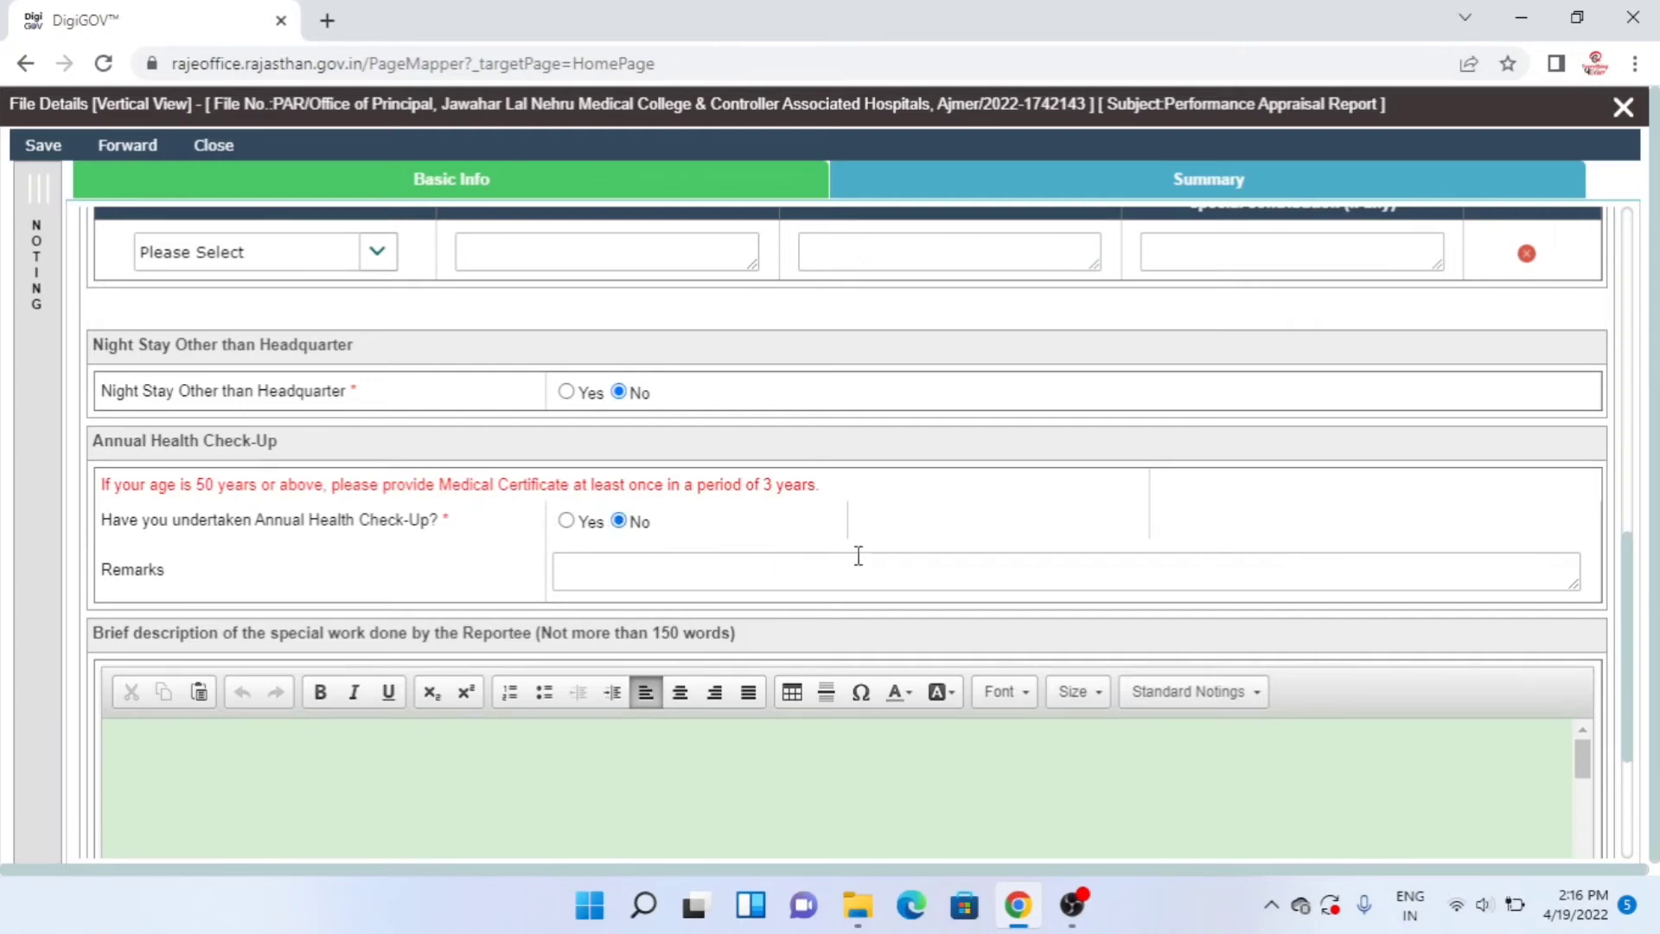
{"action": "left_click", "coordinate": [1256, 580]}
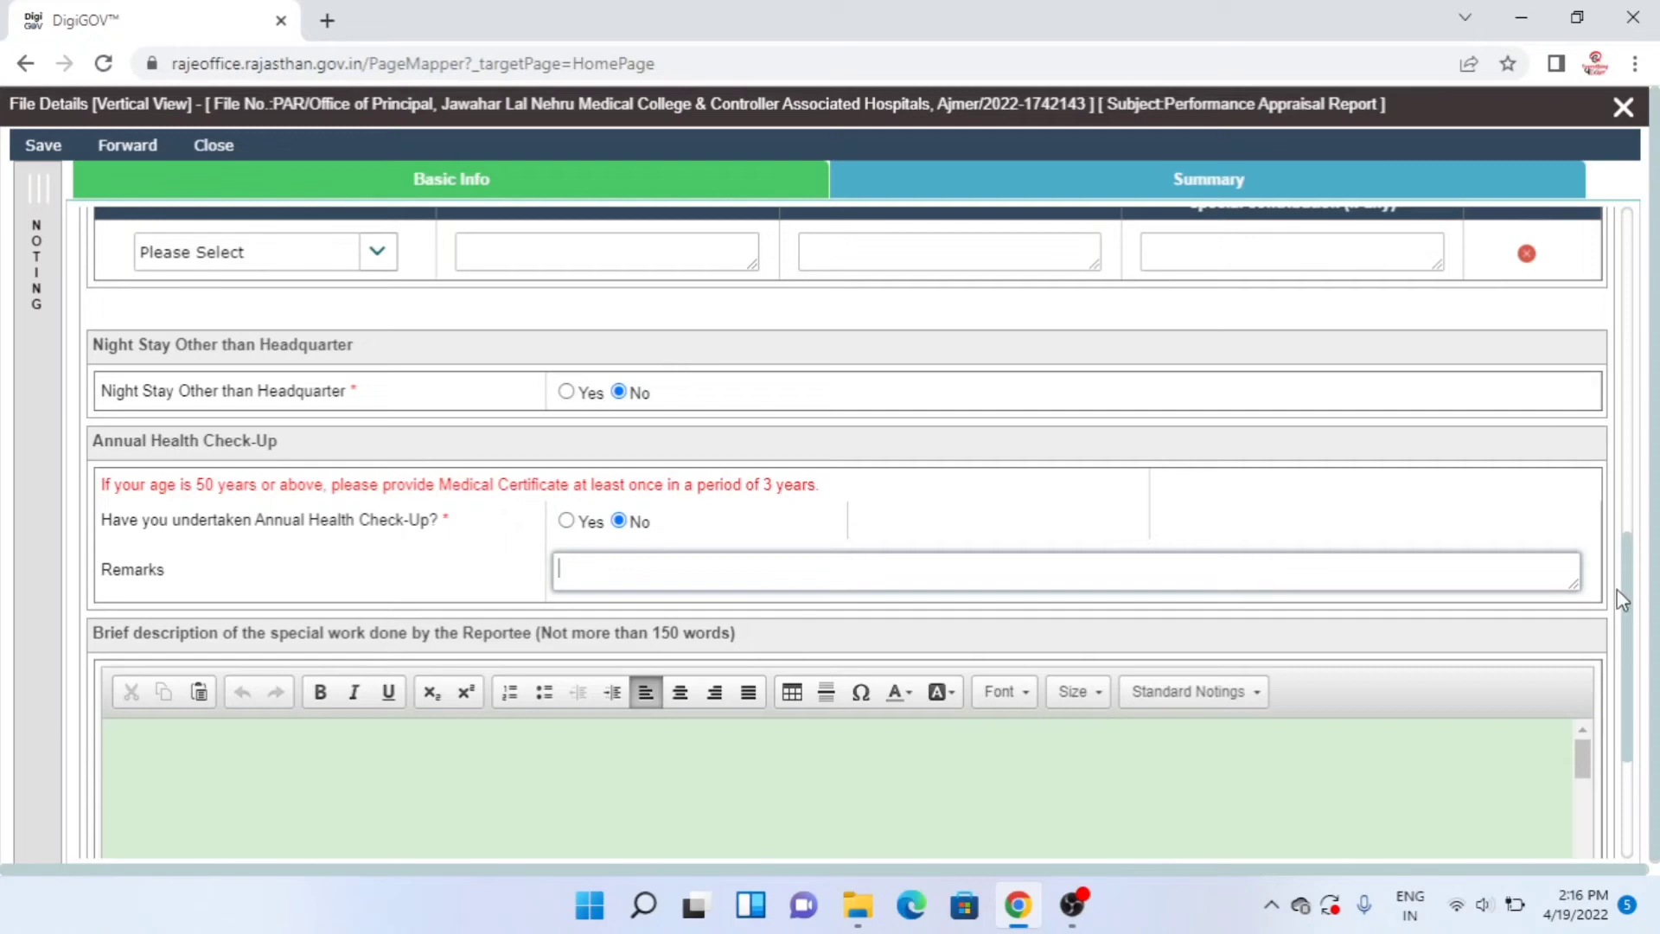
- Enter 'Below 50 Years' as the health check-up remarks, correcting the 'Yeras' typo
{"action": "mouse_move", "coordinate": [1626, 610]}
{"action": "left_mouse_down"}
{"action": "mouse_move", "coordinate": [1624, 656]}
{"action": "mouse_move", "coordinate": [1581, 659]}
{"action": "left_mouse_up"}
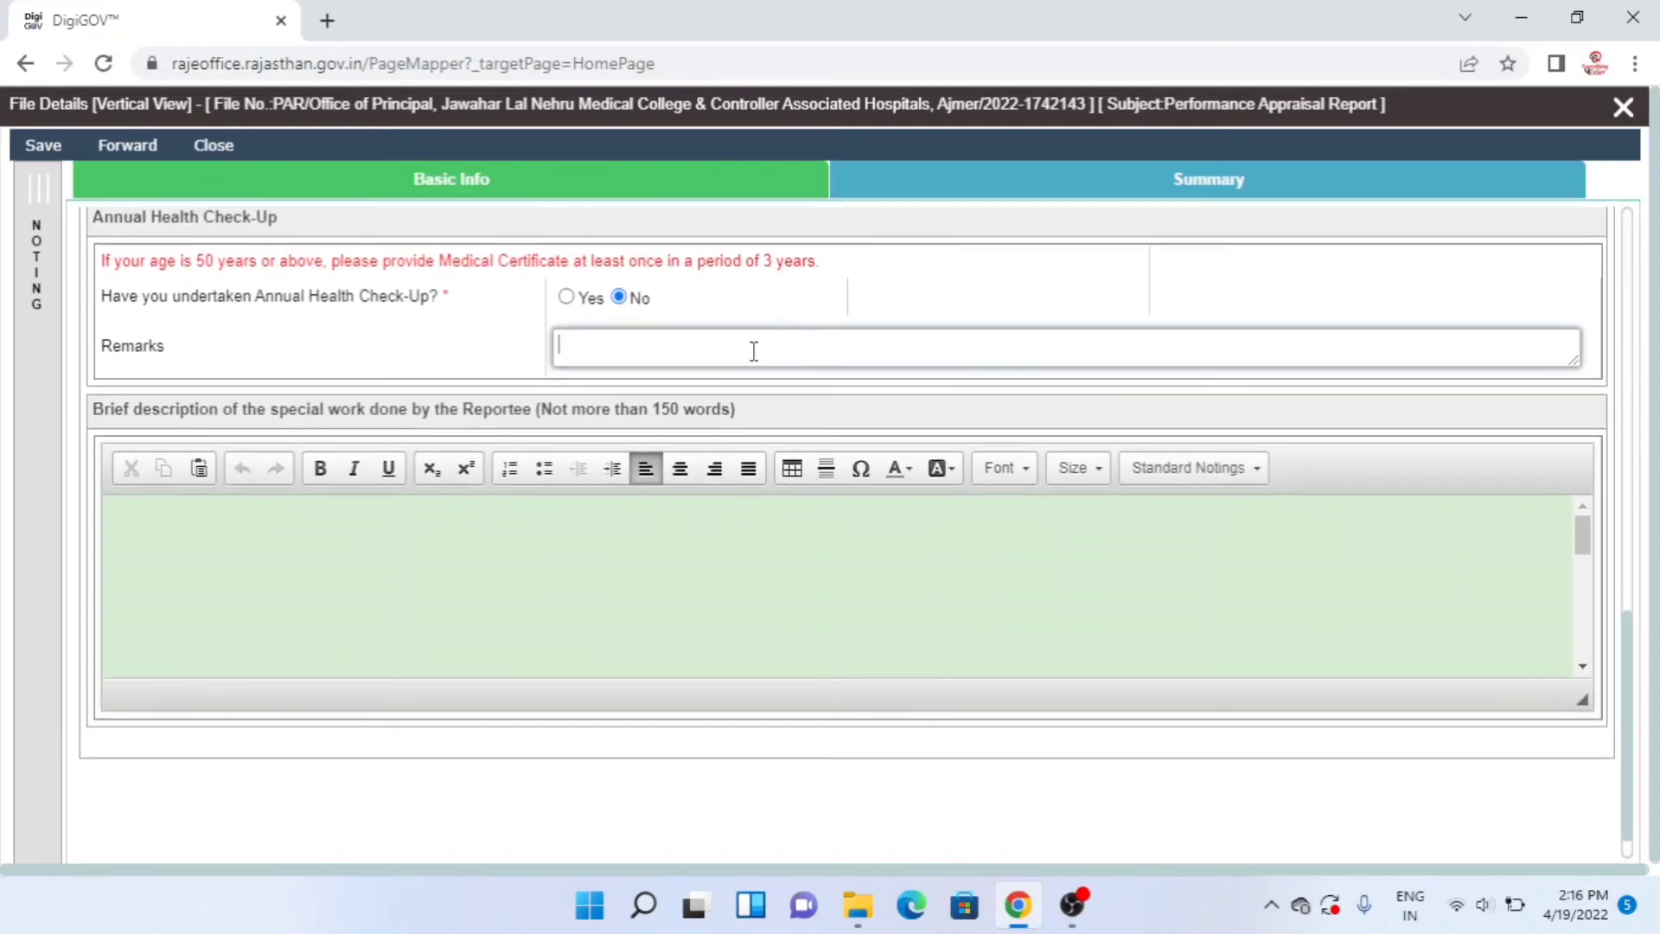
{"action": "type", "text": "Below "}
{"action": "type", "text": "50 "}
{"action": "type", "text": "Yeras"}
{"action": "key", "text": "BackSpace"}
{"action": "key", "text": "BackSpace"}
{"action": "type", "text": "ars"}
{"action": "left_click", "coordinate": [1116, 649]}
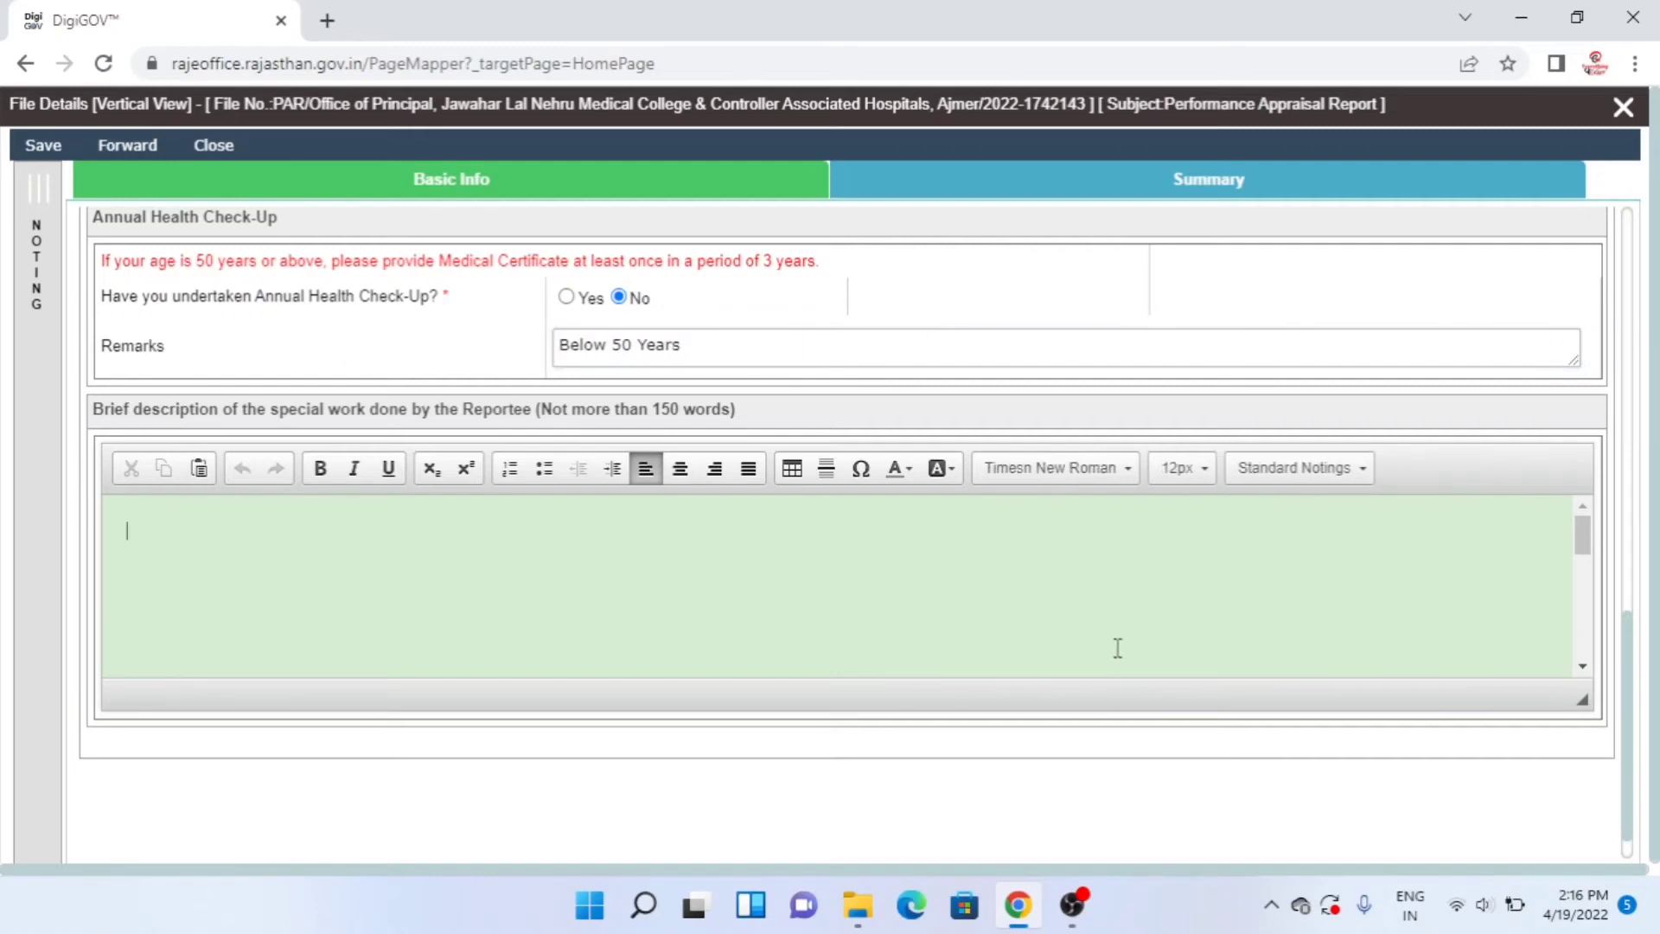
{"action": "left_click", "coordinate": [705, 337]}
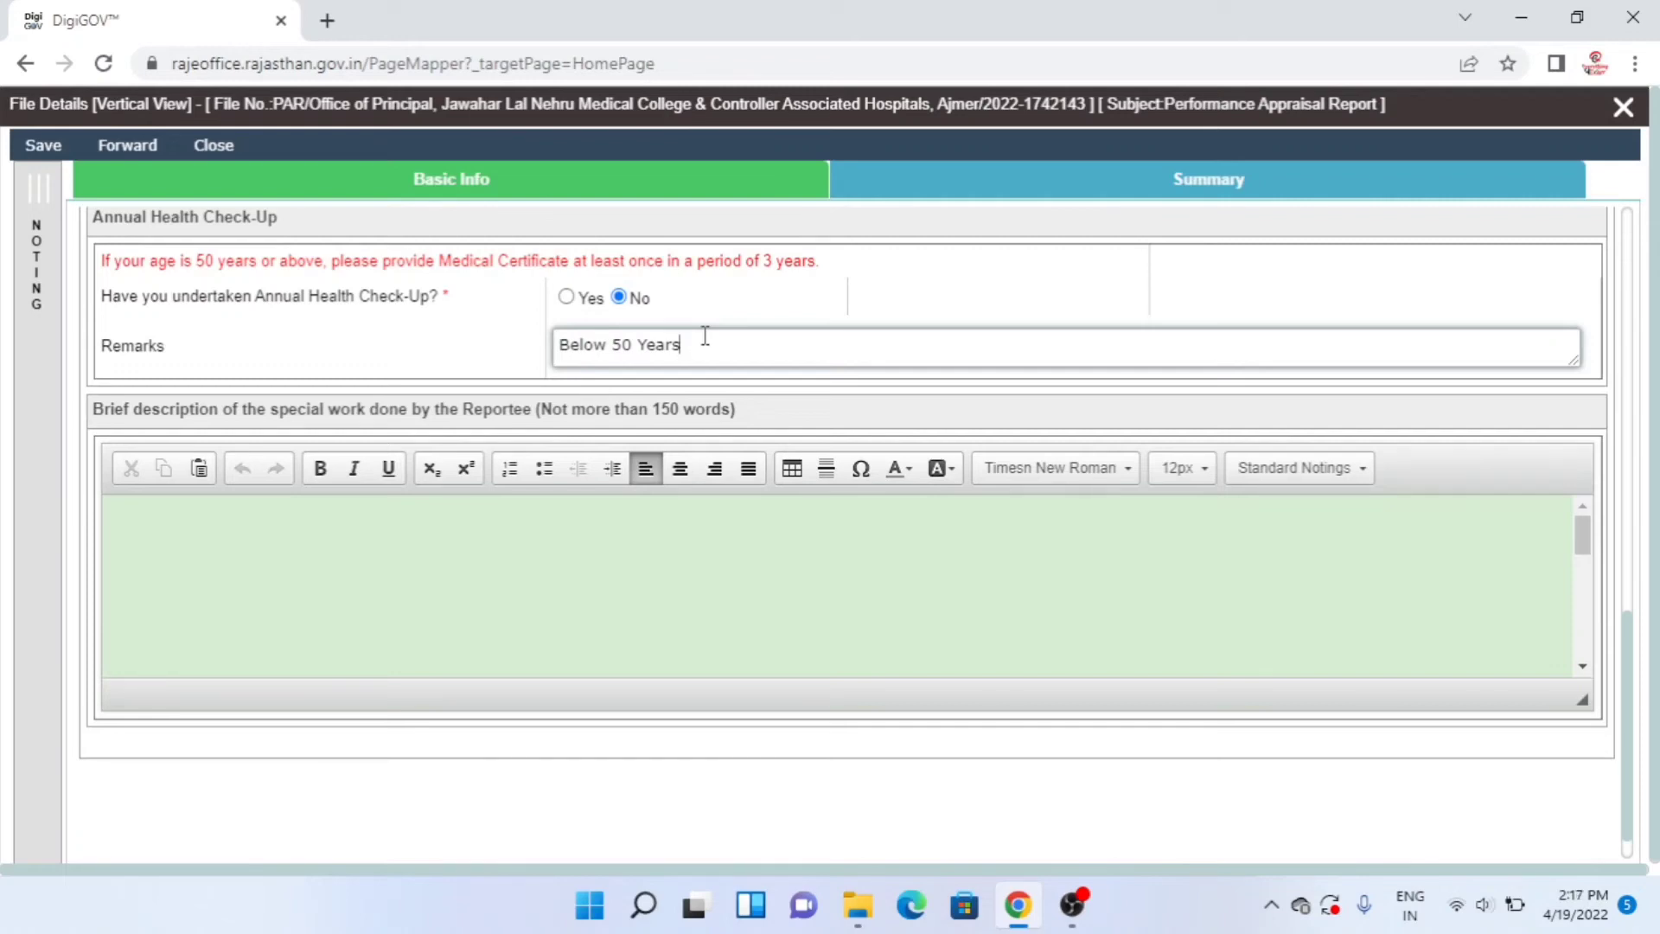
{"action": "left_click", "coordinate": [355, 595]}
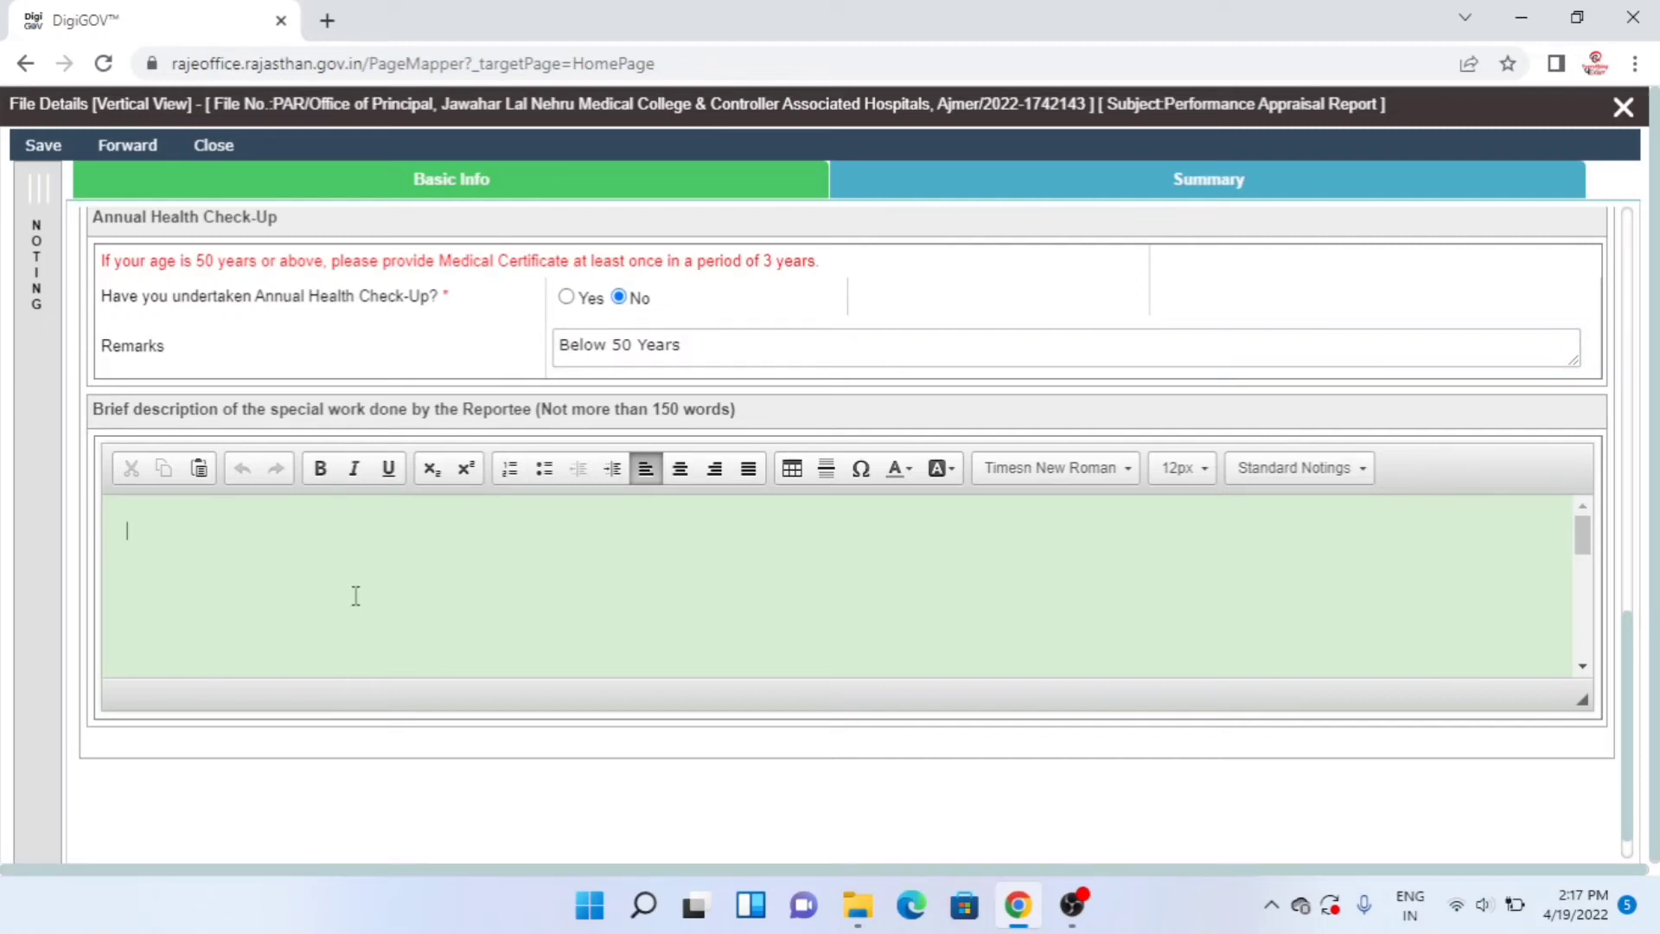
- Switch the keyboard input language from Hindi back to English (United States)
{"action": "left_click", "coordinate": [1417, 908]}
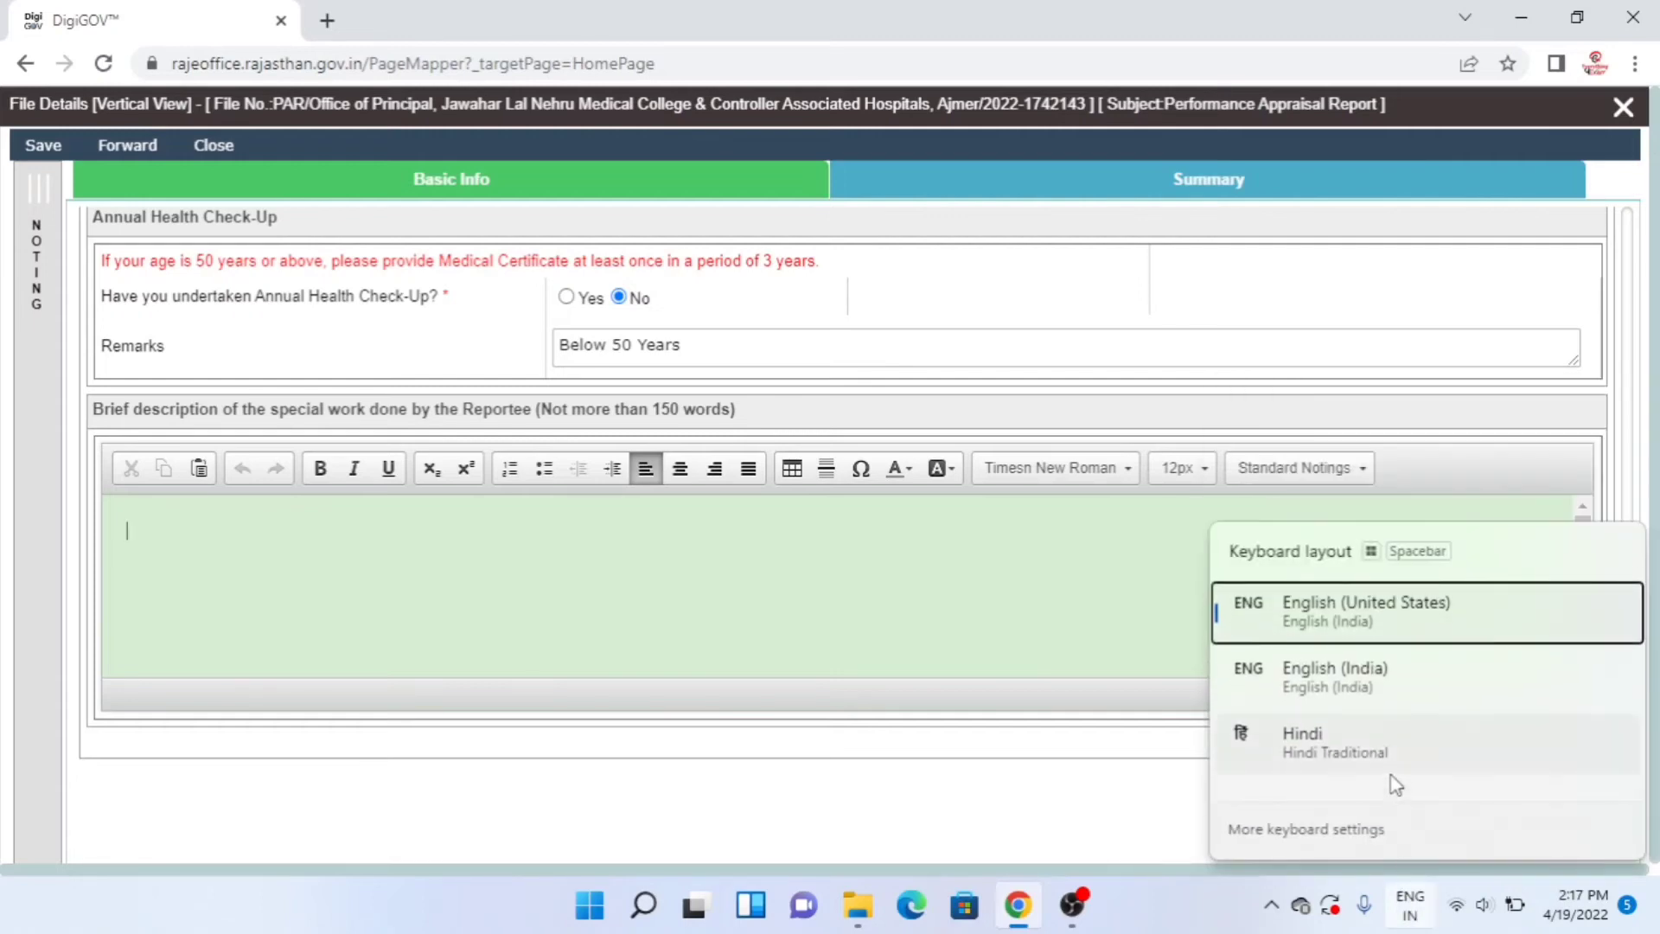
{"action": "left_click", "coordinate": [1394, 742]}
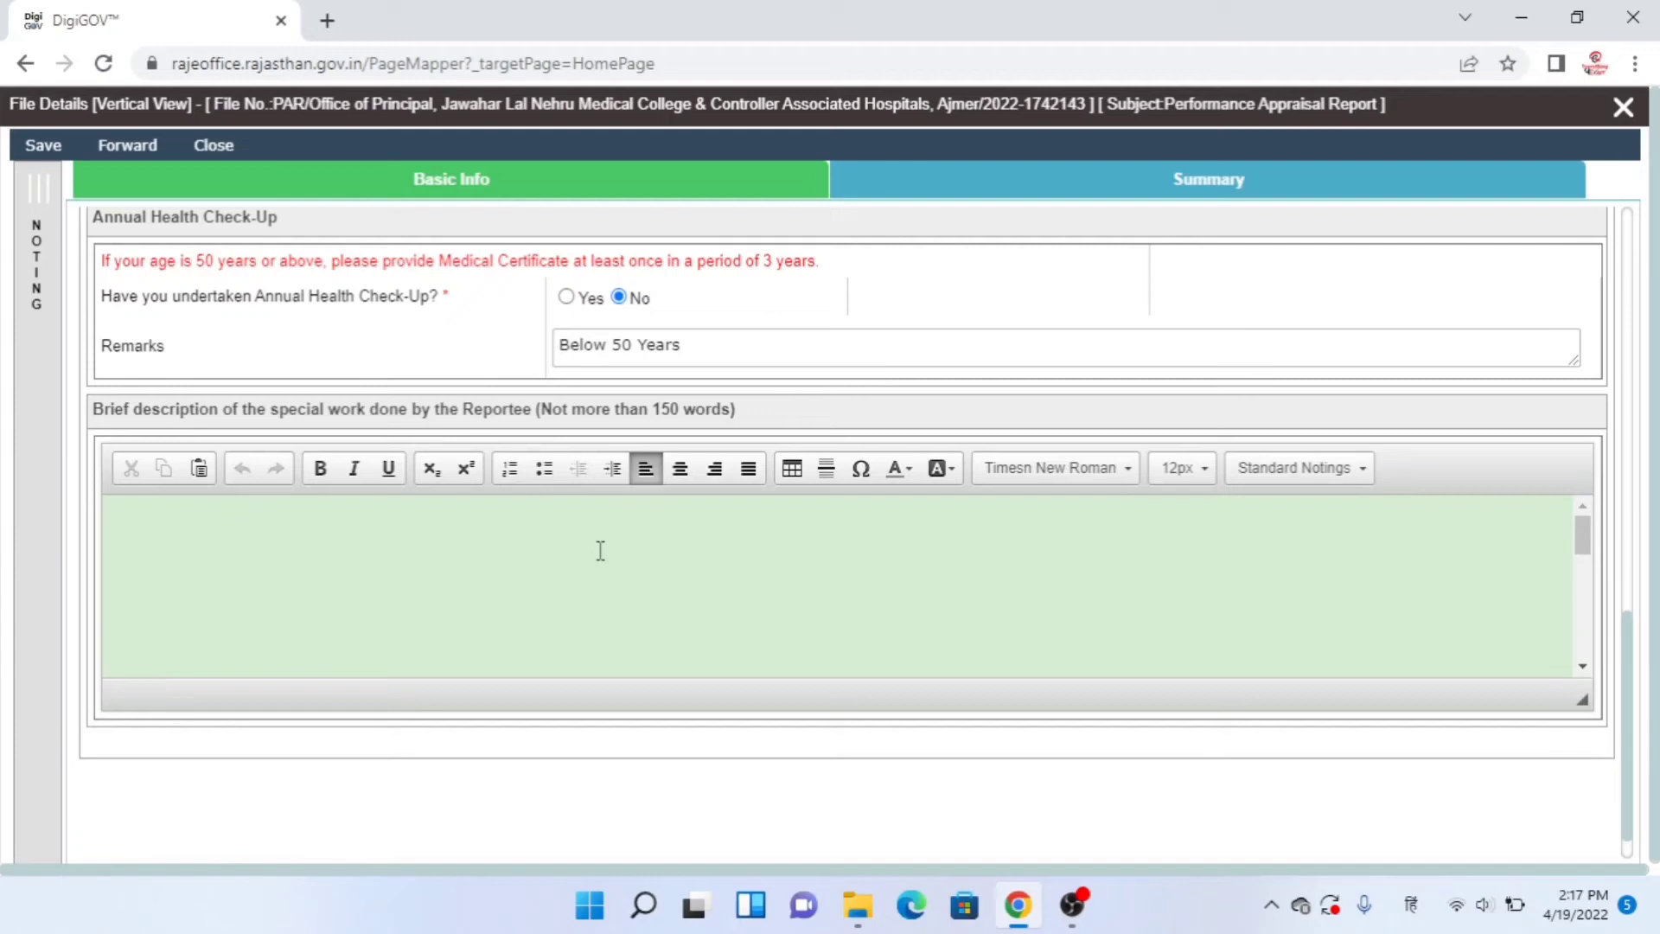
{"action": "left_click", "coordinate": [1412, 906]}
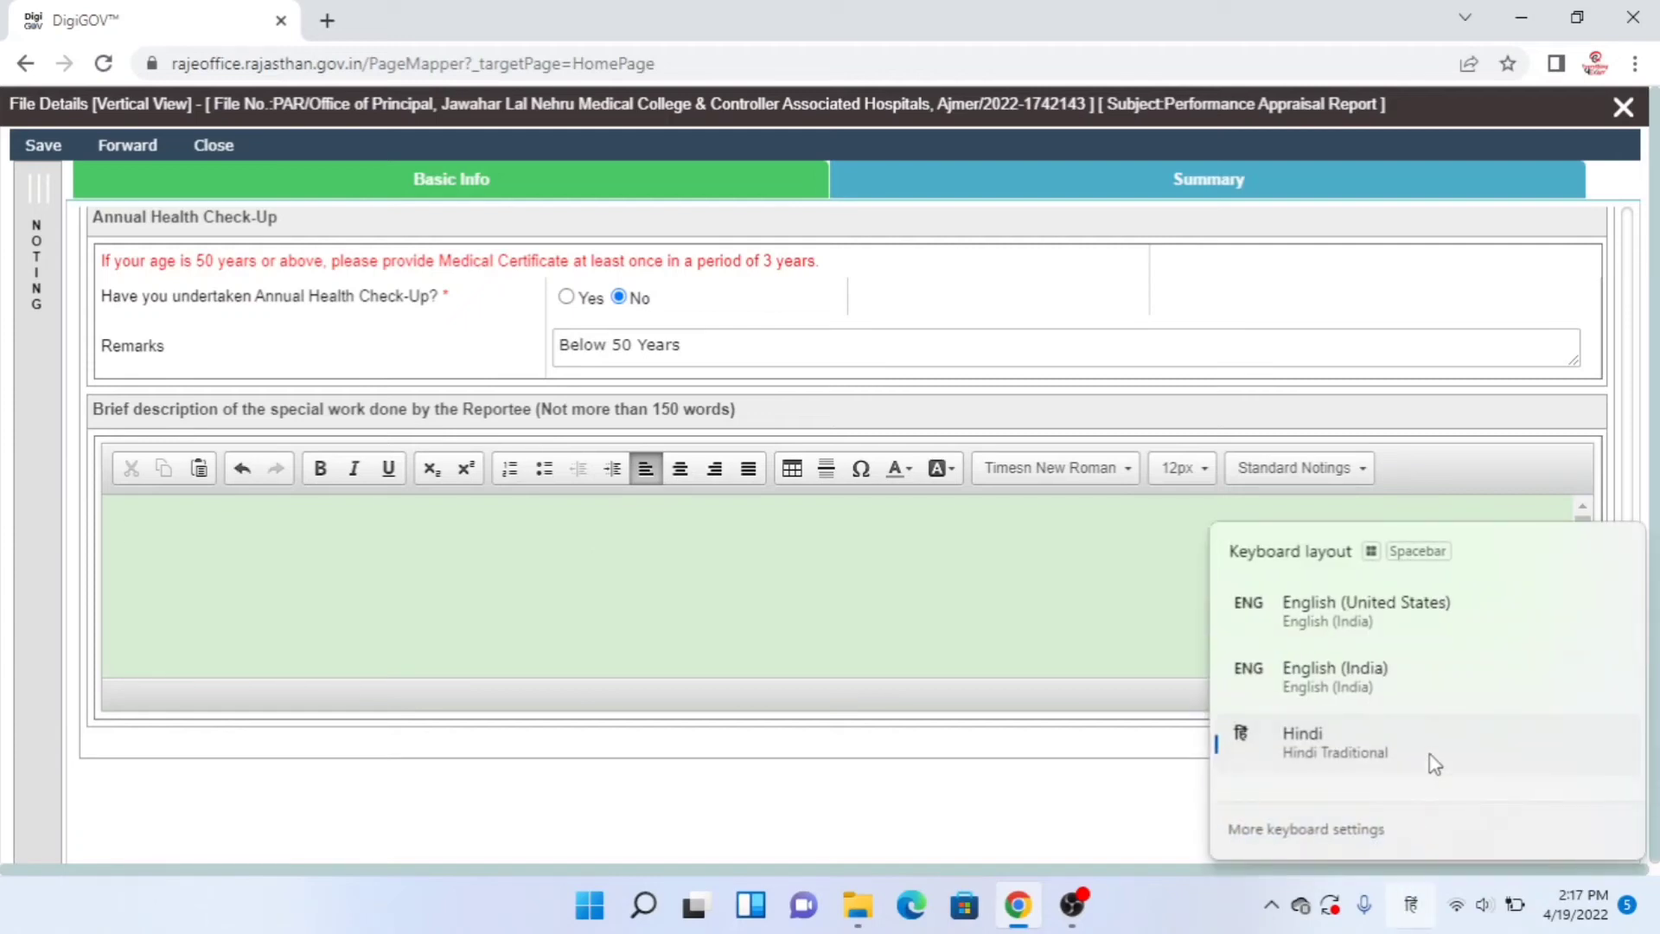
{"action": "left_click", "coordinate": [1460, 621]}
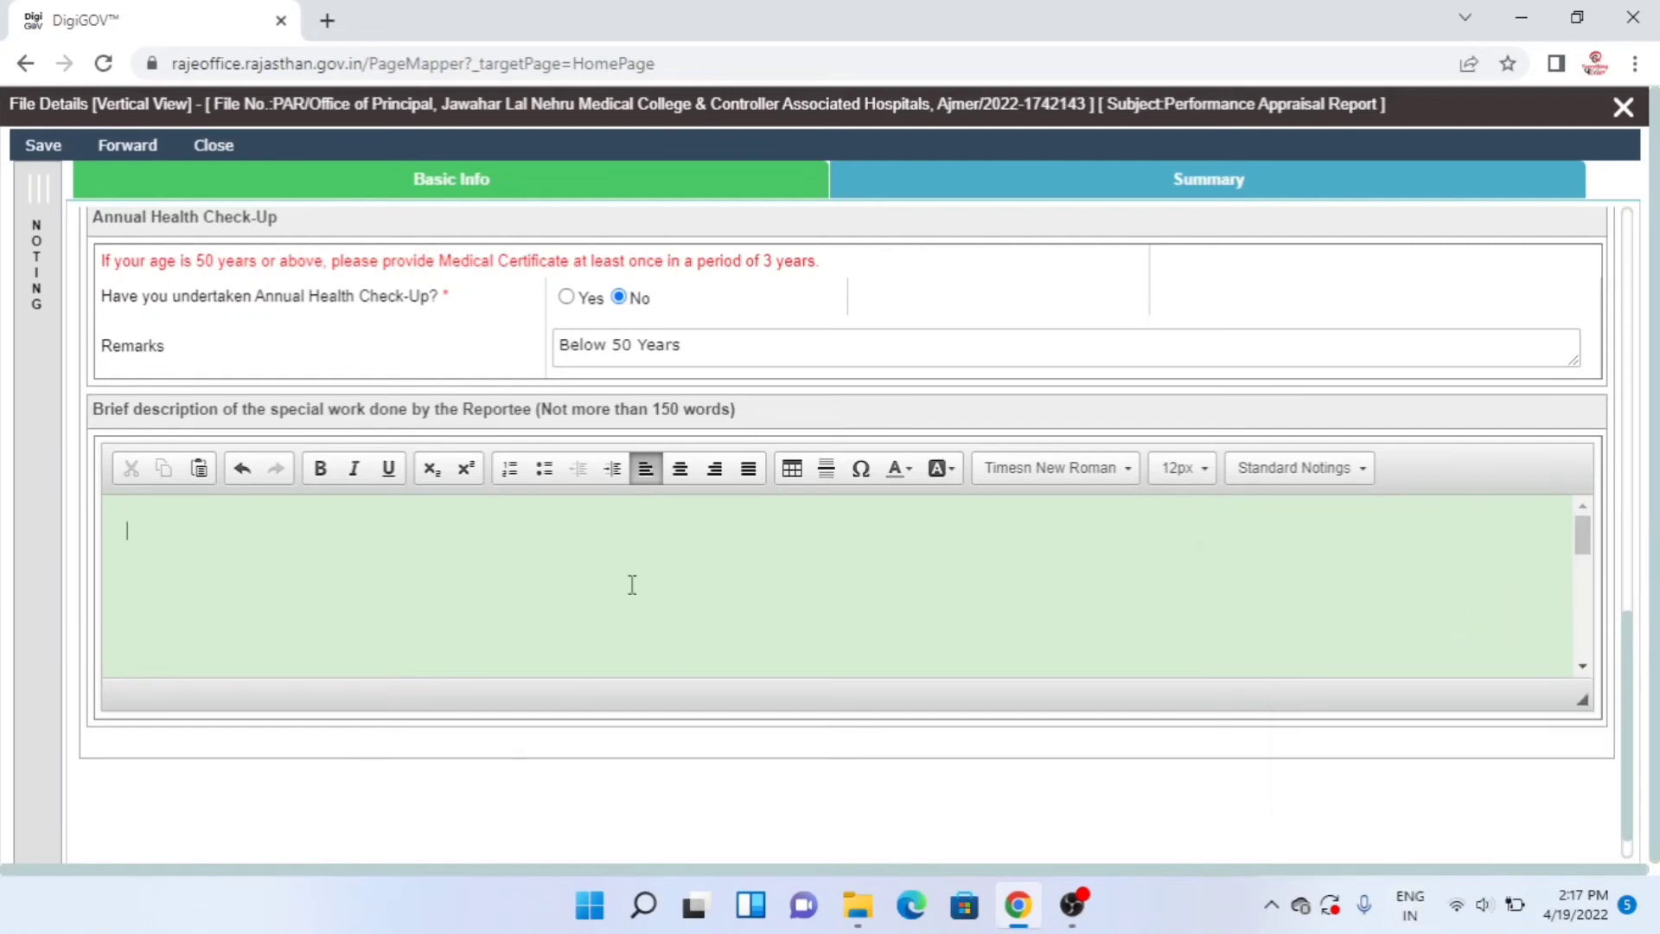
- Type the special work description 'All work done given by Higher Authorities are completed on time'
{"action": "type", "text": "All "}
{"action": "type", "text": "eork"}
{"action": "key", "text": "BackSpace"}
{"action": "key", "text": "BackSpace"}
{"action": "key", "text": "BackSpace"}
{"action": "key", "text": "BackSpace"}
{"action": "type", "text": "w"}
{"action": "key", "text": "BackSpace"}
{"action": "key", "text": "BackSpace"}
{"action": "type", "text": "work d"}
{"action": "type", "text": "one "}
{"action": "type", "text": "on t"}
{"action": "key", "text": "BackSpace"}
{"action": "key", "text": "BackSpace"}
{"action": "key", "text": "BackSpace"}
{"action": "key", "text": "BackSpace"}
{"action": "type", "text": "given by Hihe"}
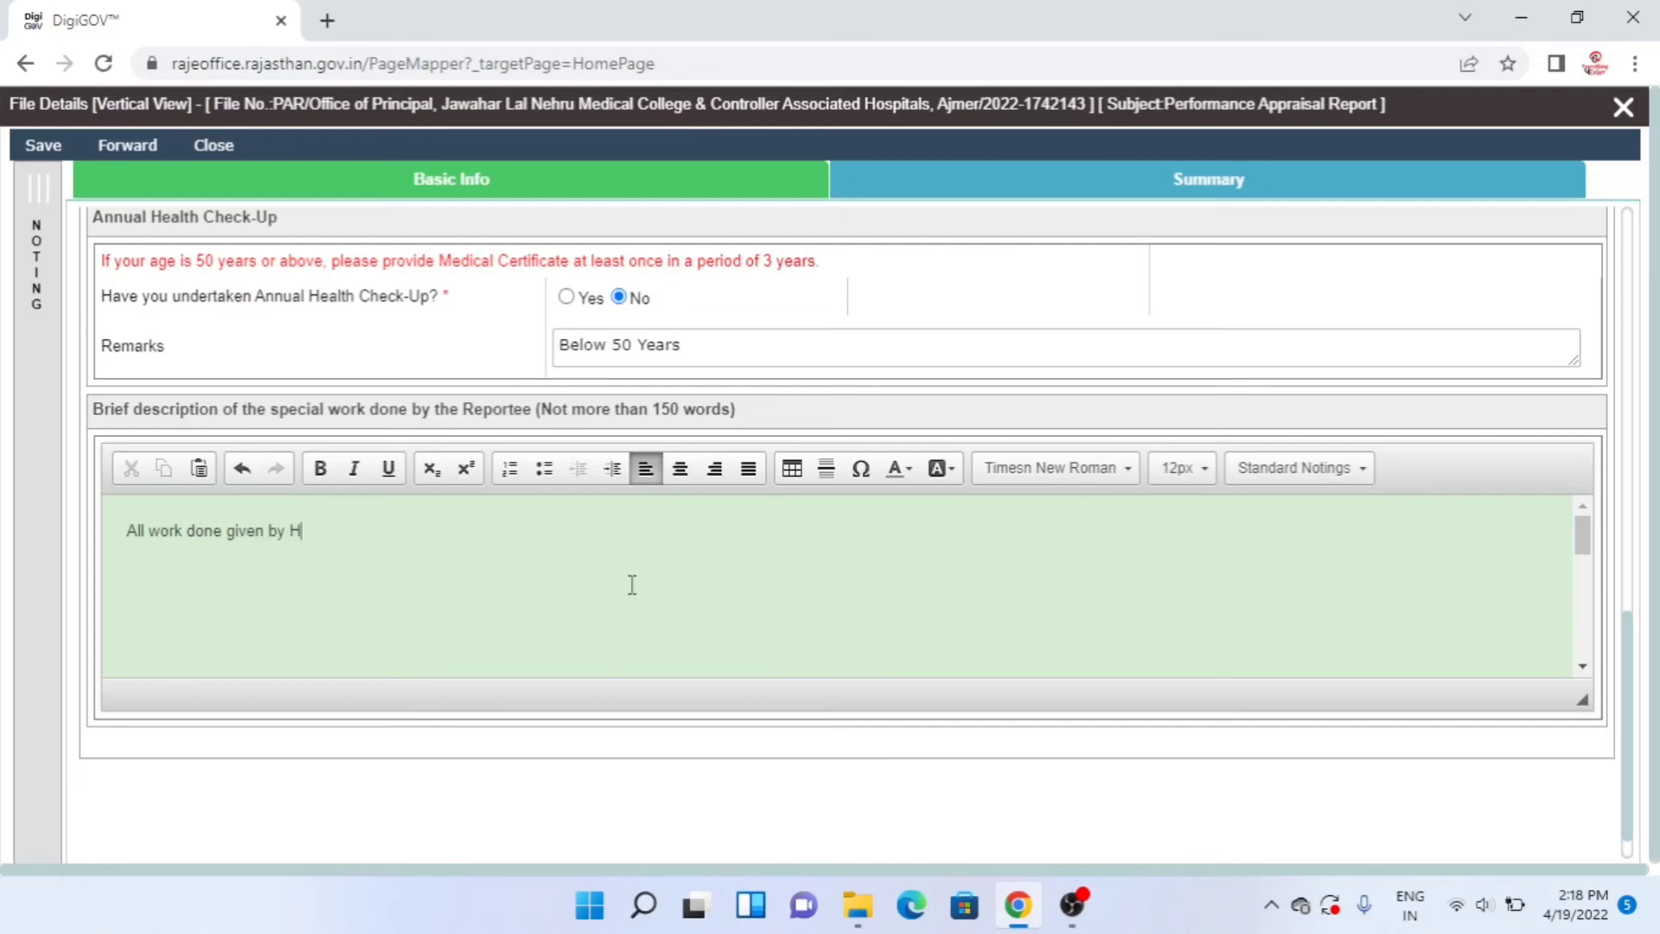
{"action": "key", "text": "BackSpace"}
{"action": "key", "text": "BackSpace"}
{"action": "type", "text": "gher Authorities are"}
{"action": "type", "text": "comple"}
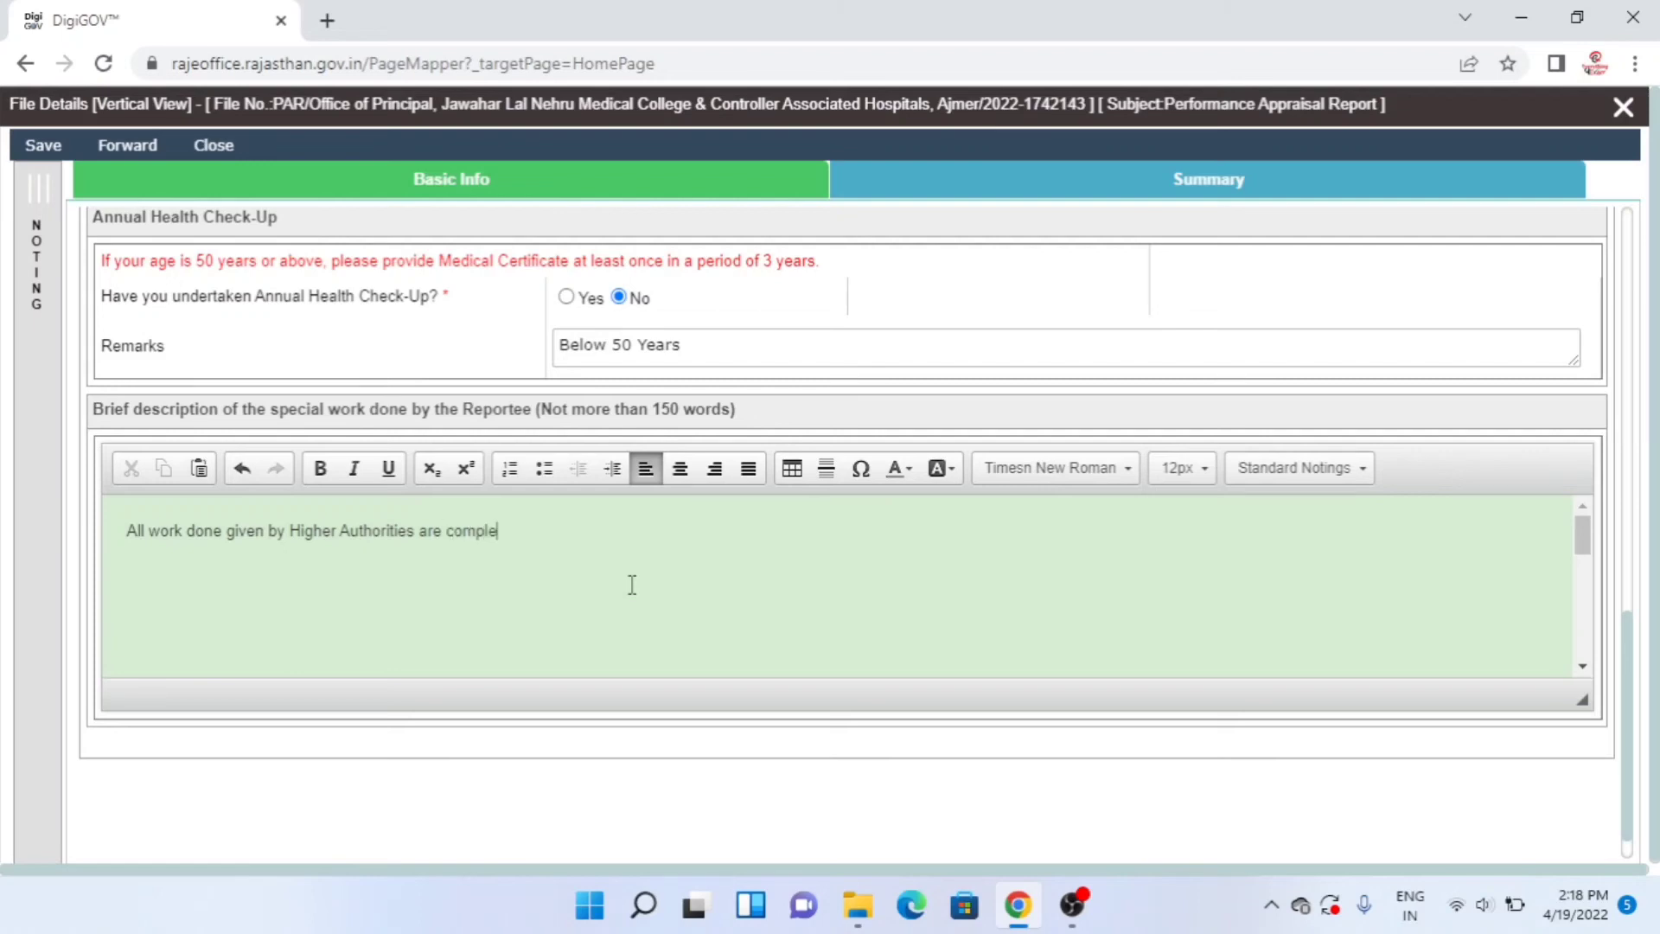
{"action": "type", "text": "ted on time"}
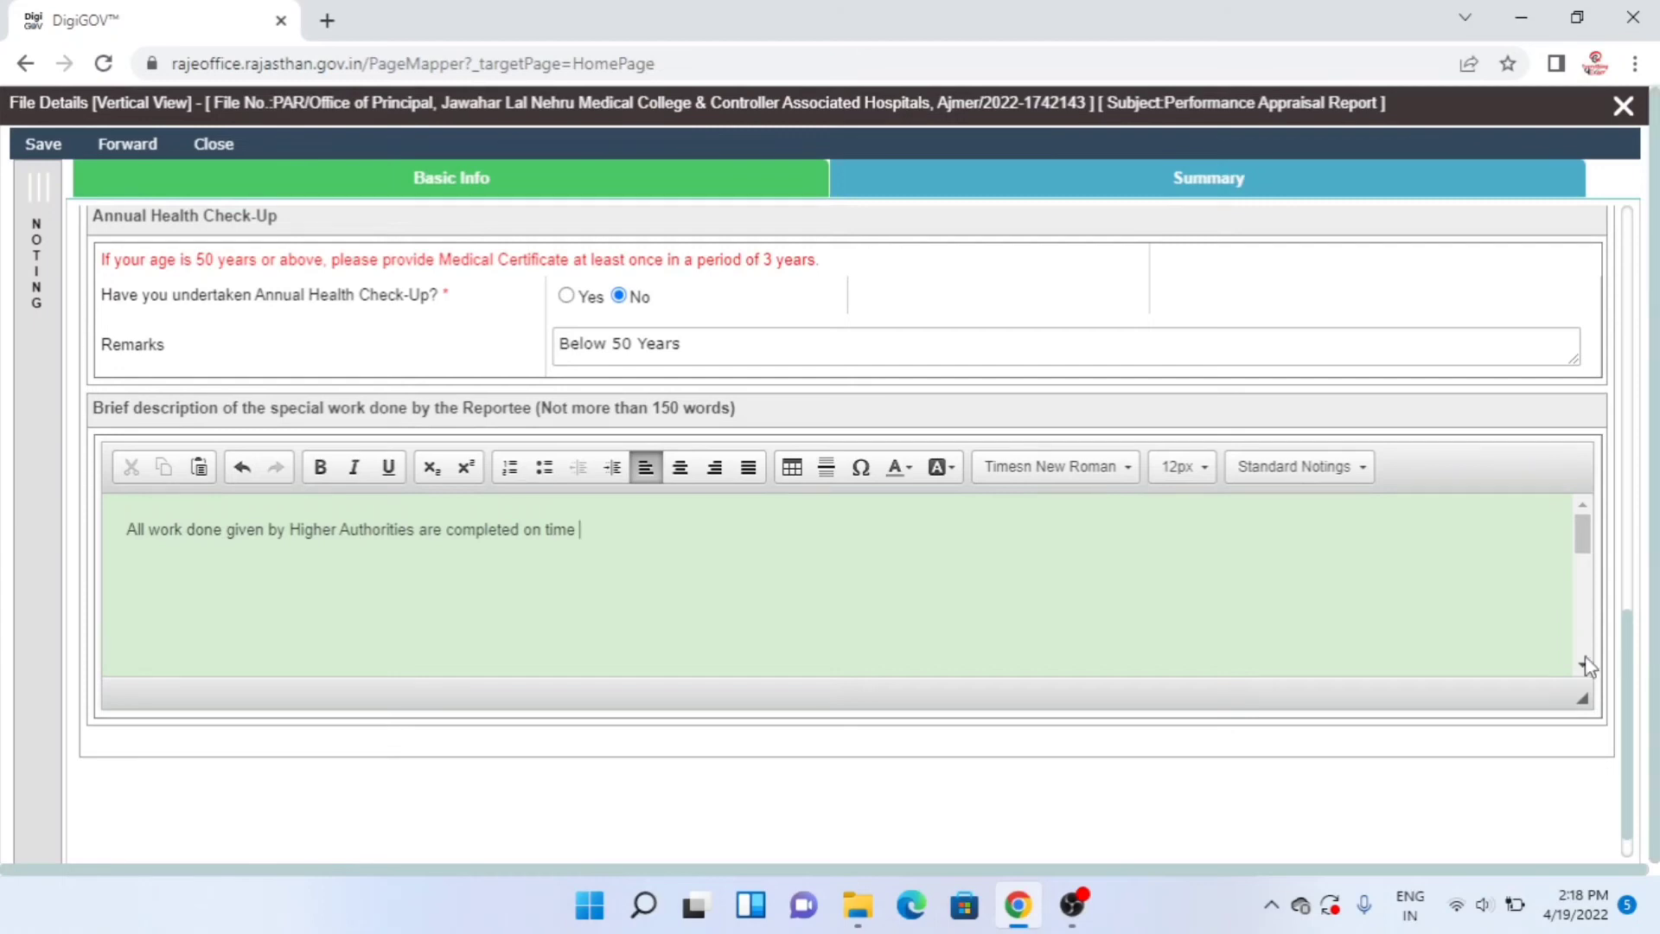
{"action": "scroll", "coordinate": [1632, 727], "scroll_direction": "down", "scroll_amount": 1}
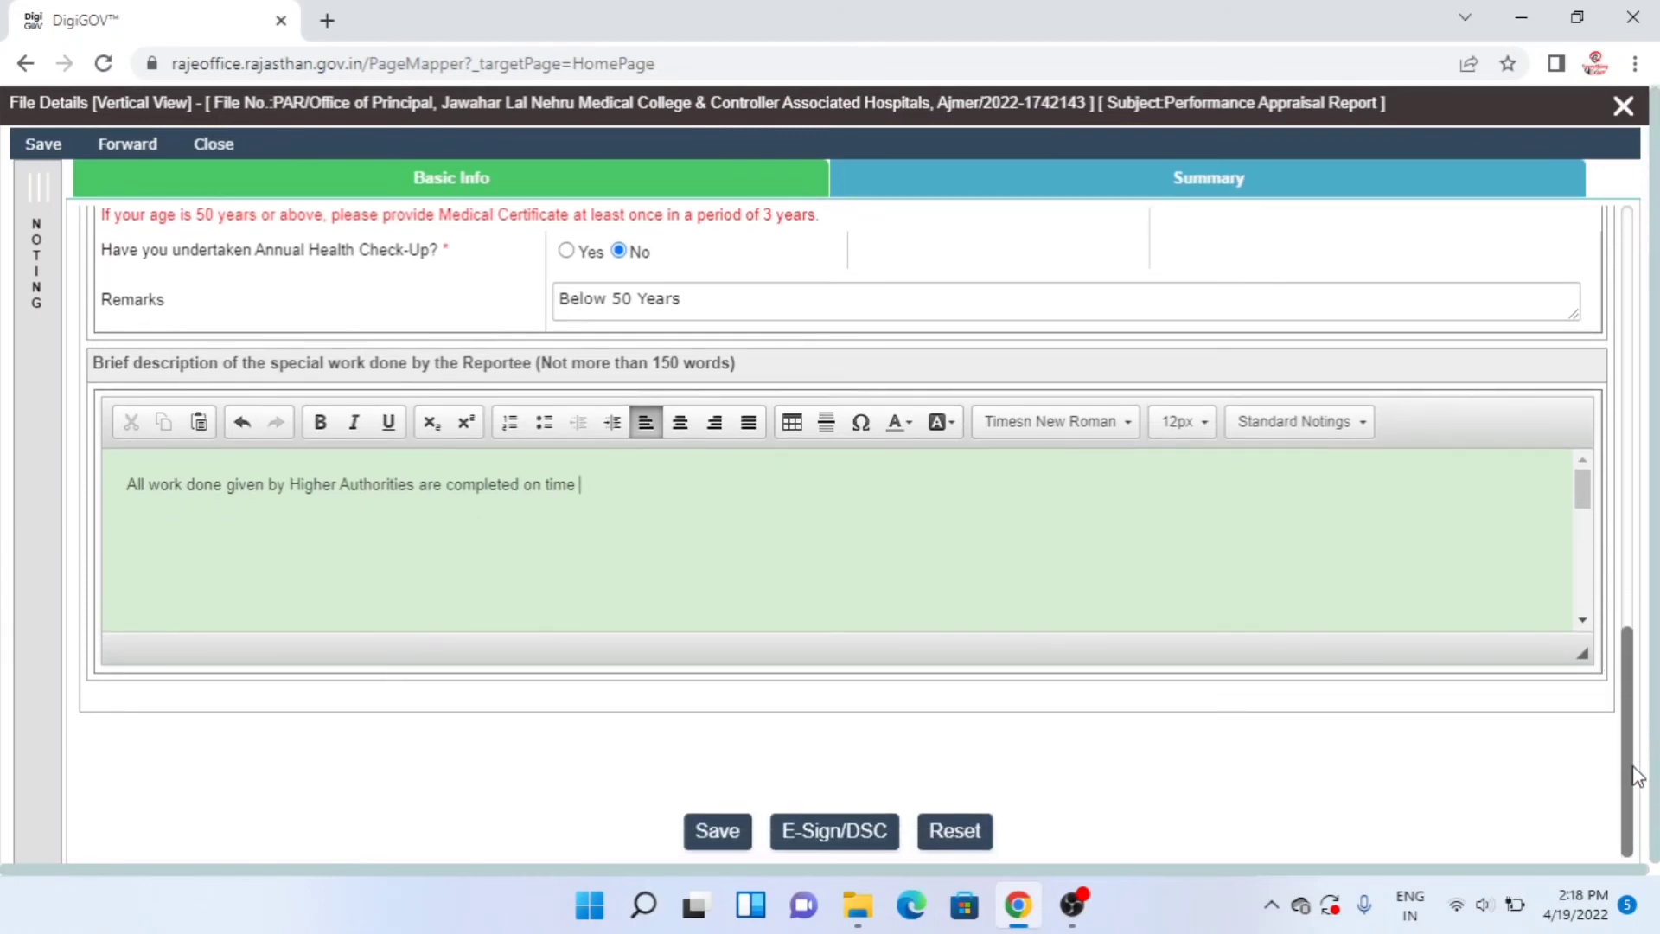
- Save the self-appraisal form and start E-Sign/DSC, reaching the cannot-edit-after-signing confirmation
{"action": "left_click", "coordinate": [707, 832]}
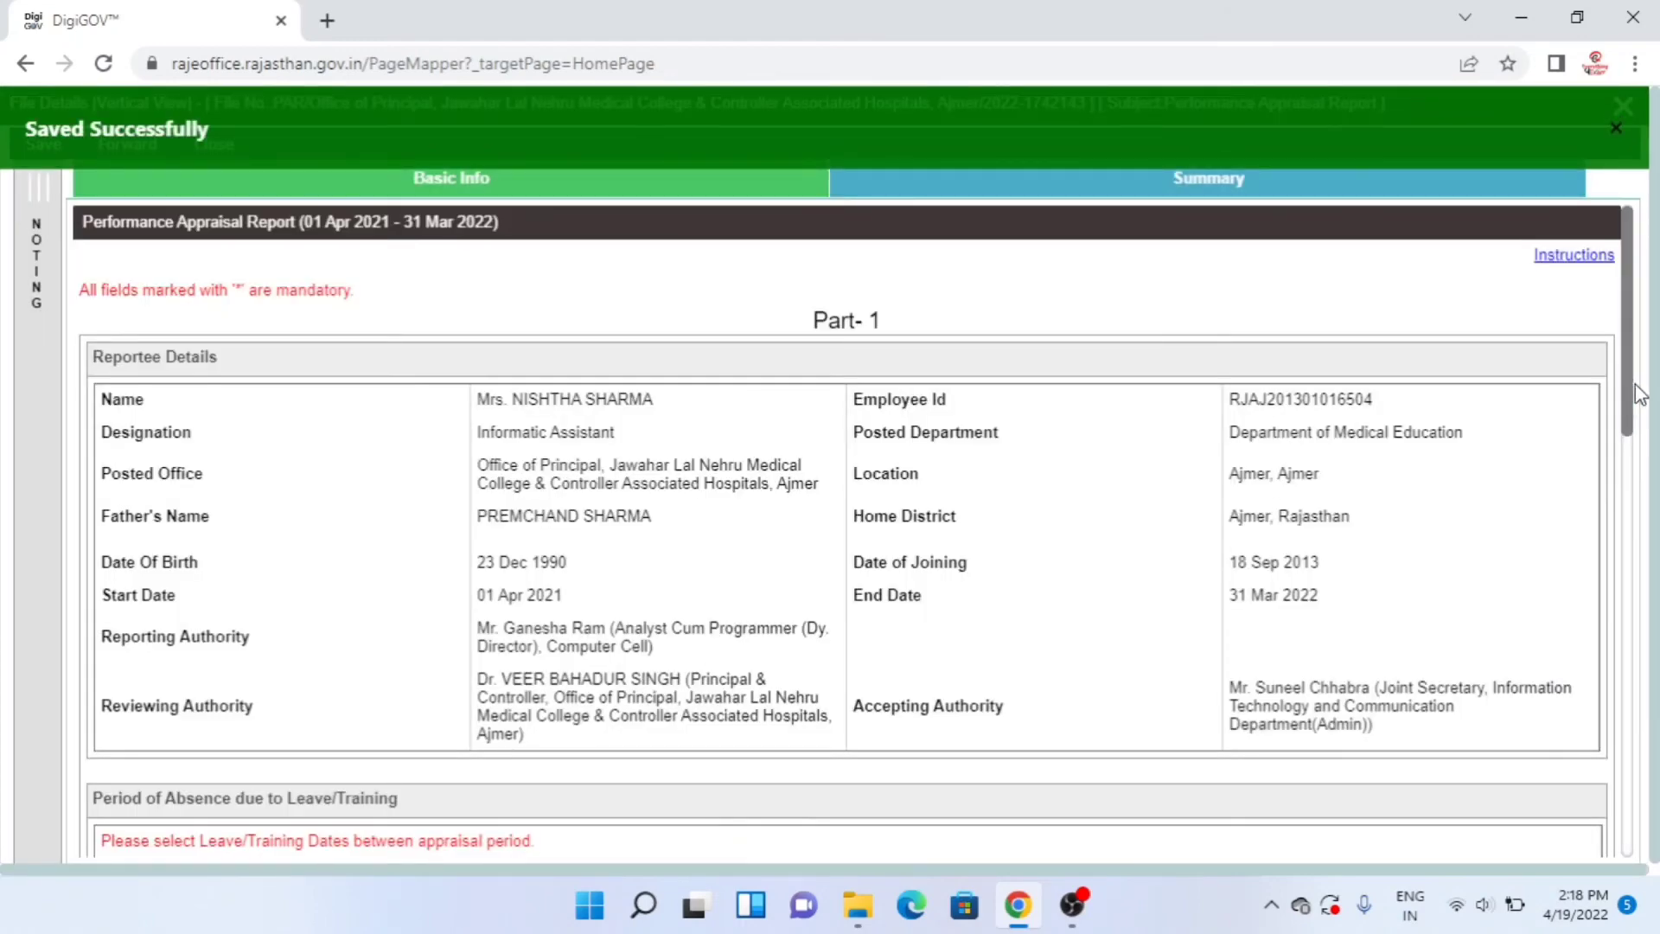
{"action": "left_click_drag", "start_coordinate": [1638, 396], "coordinate": [1607, 865]}
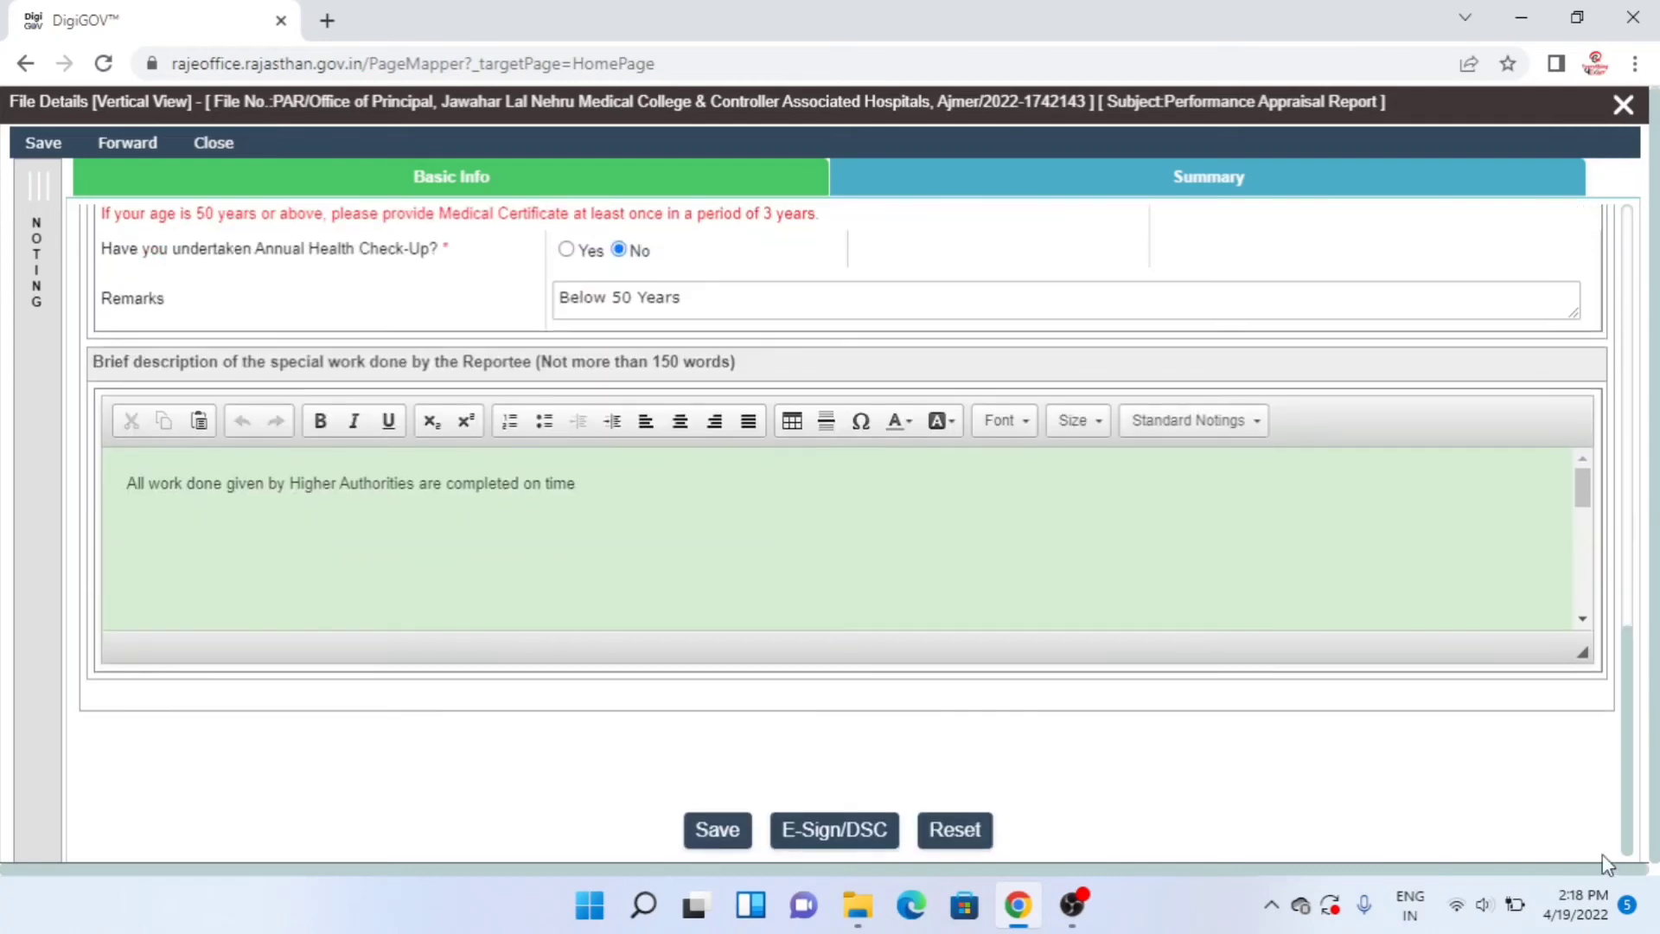
{"action": "left_click", "coordinate": [835, 832]}
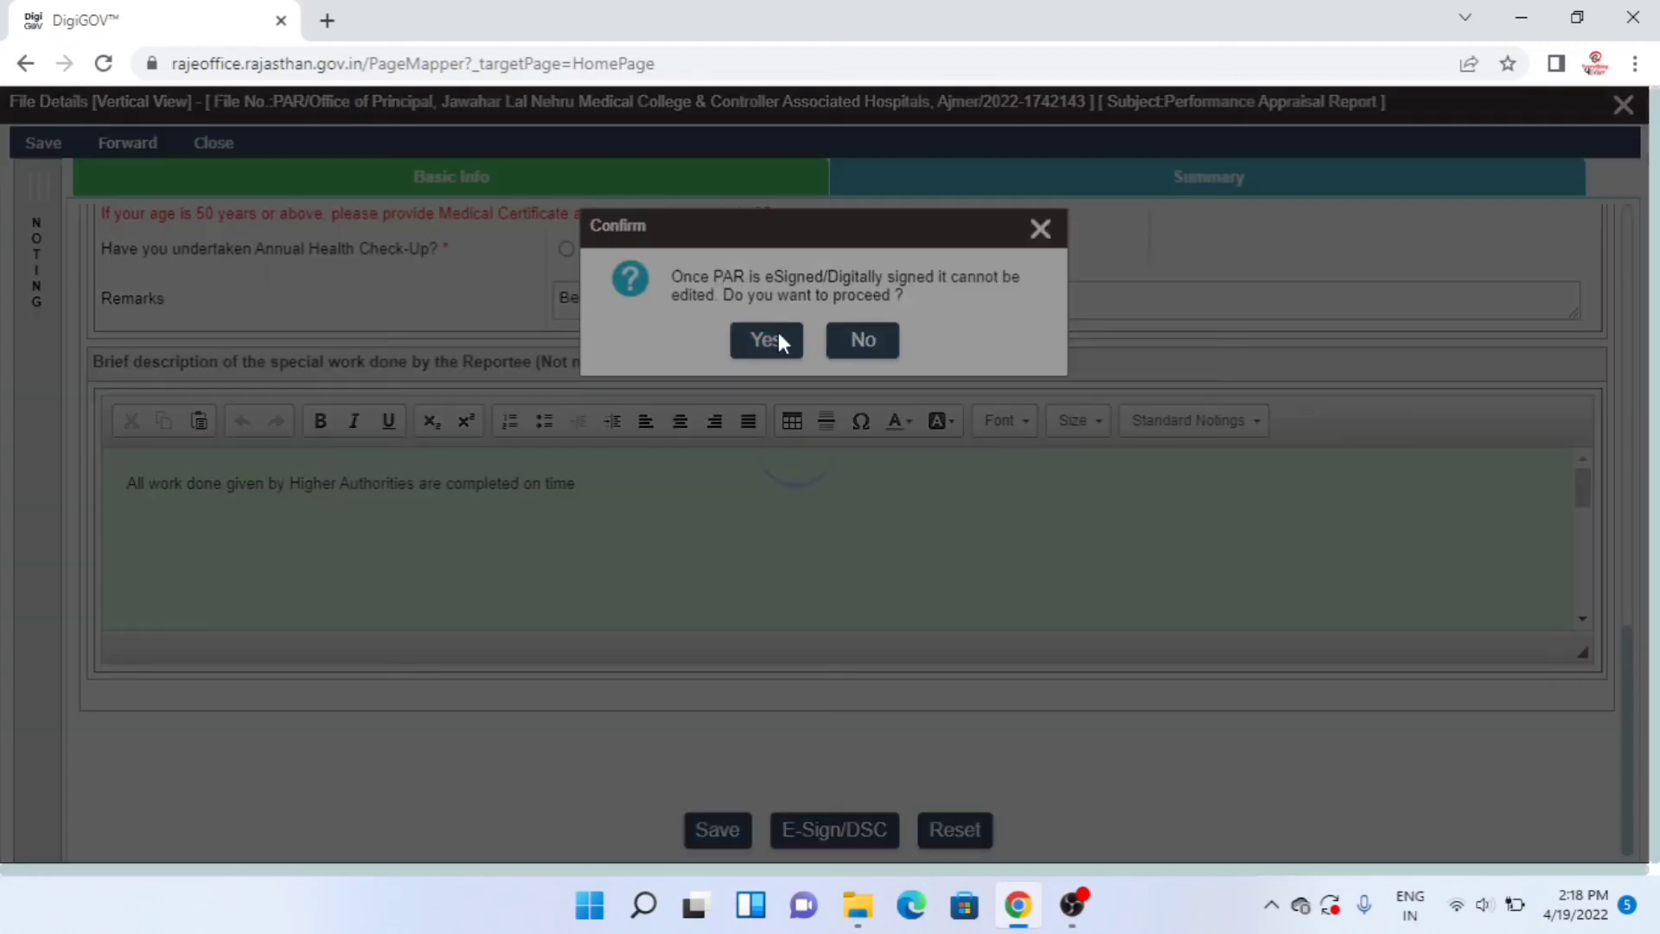
- Confirm Yes to proceed and review the 2021-2022 E-Sign/DSC PAR preview, returning to its top
{"action": "left_click", "coordinate": [778, 340]}
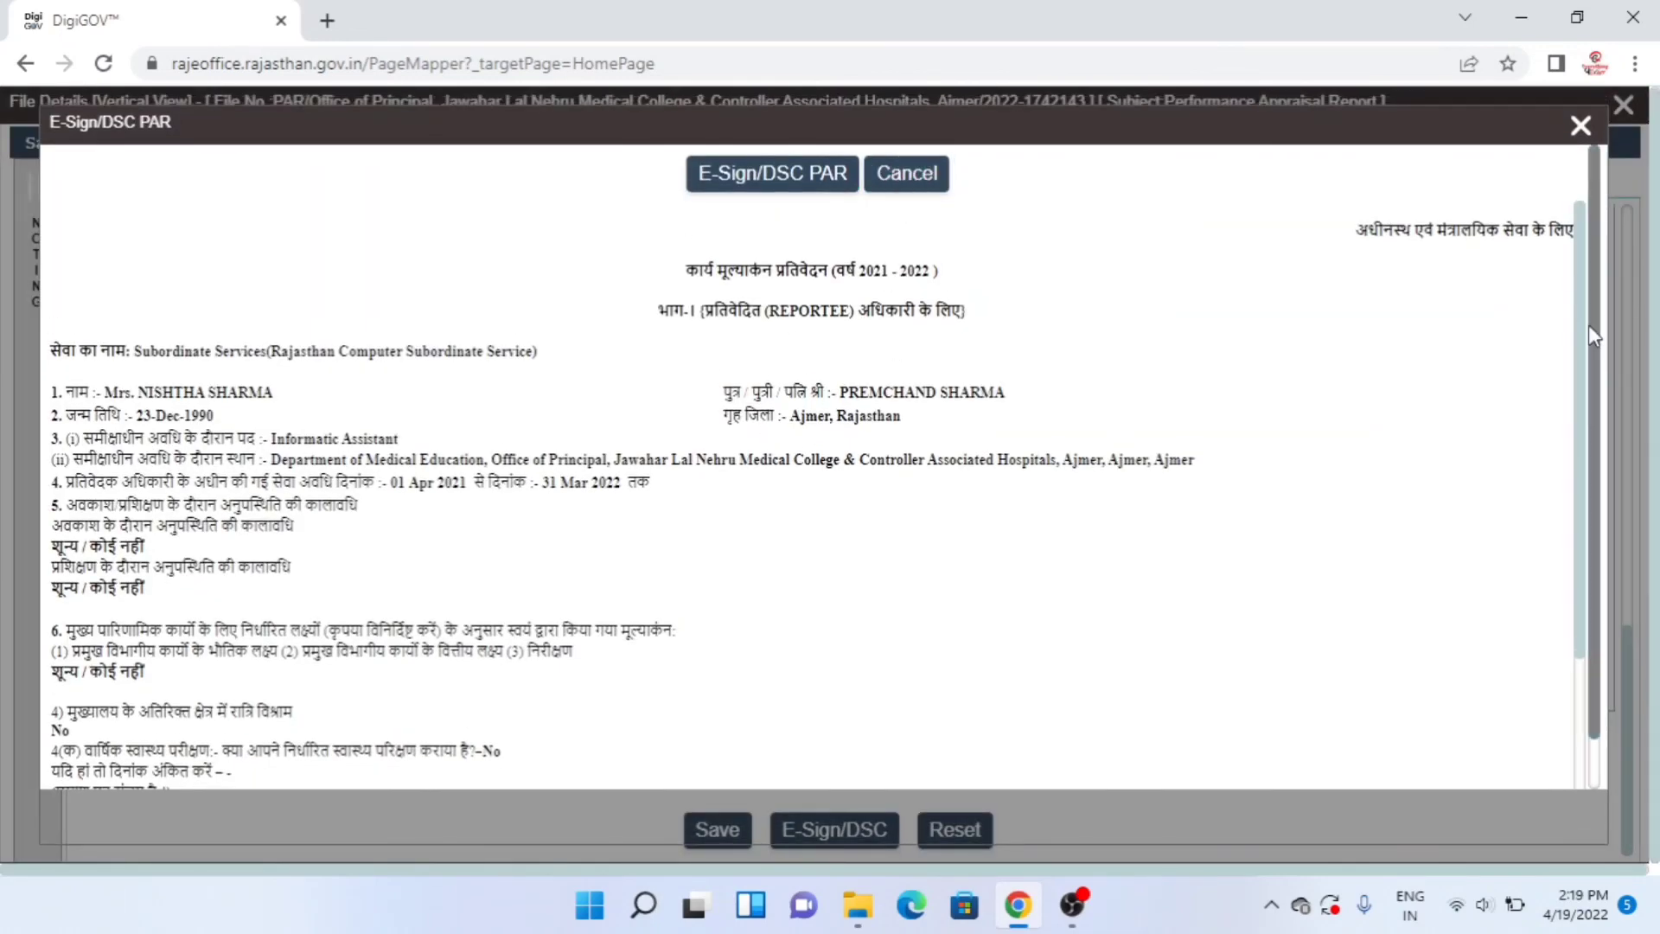
{"action": "scroll", "coordinate": [1588, 372], "scroll_direction": "down", "scroll_amount": 2}
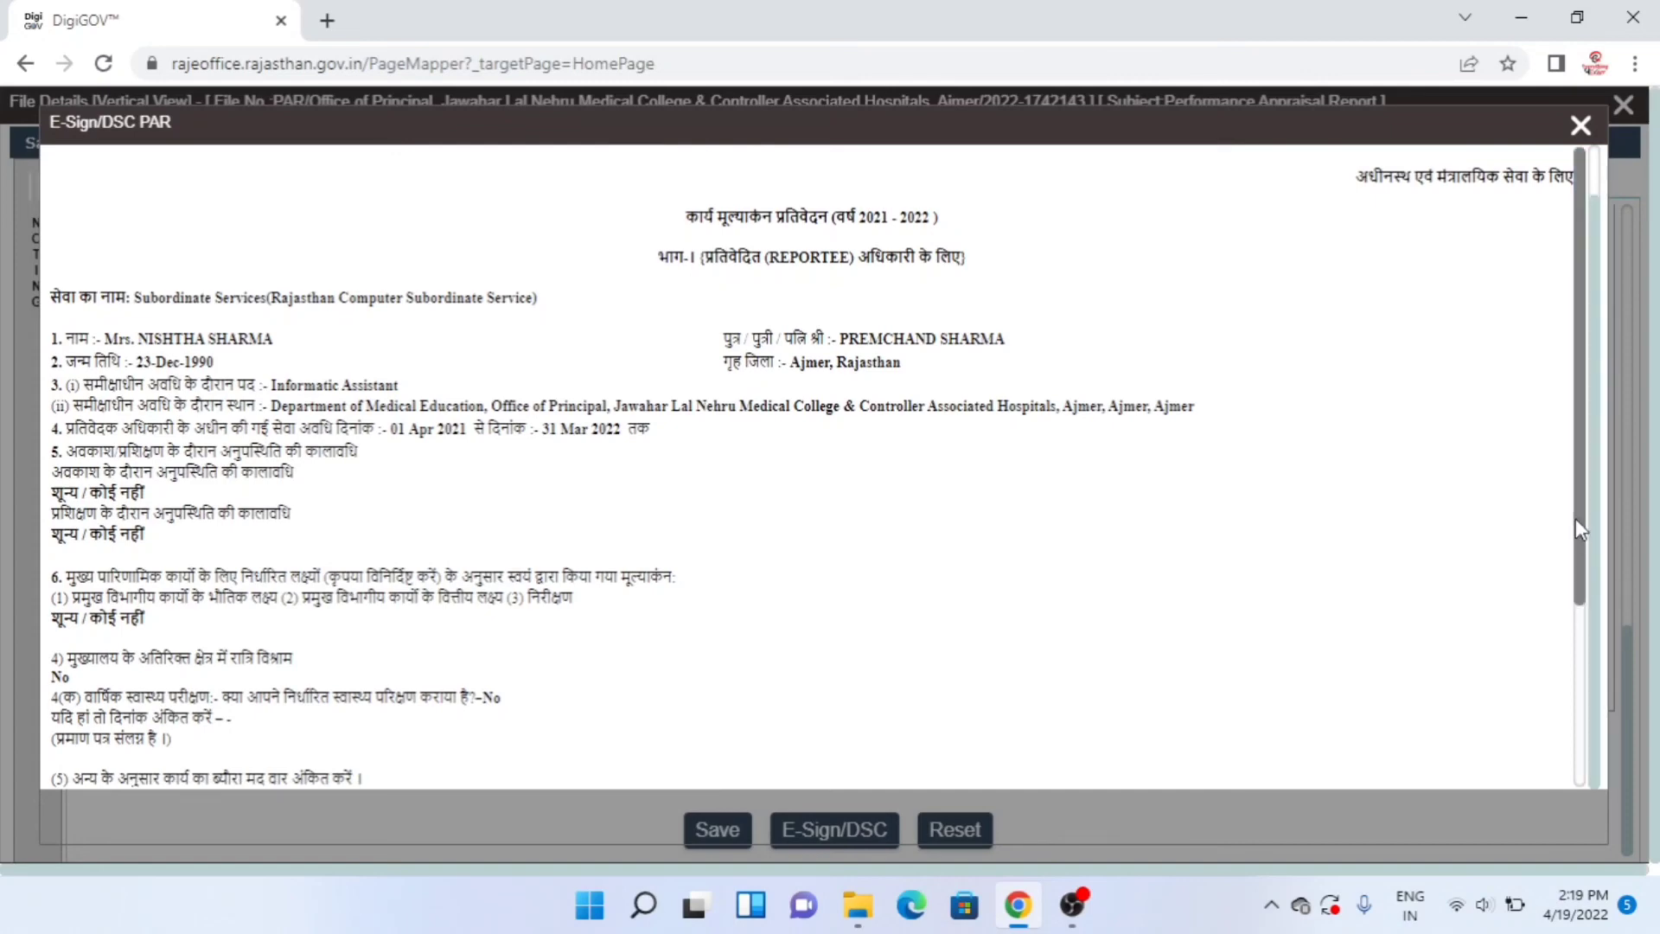
{"action": "mouse_move", "coordinate": [1576, 518]}
{"action": "left_mouse_down"}
{"action": "mouse_move", "coordinate": [1583, 714]}
{"action": "mouse_move", "coordinate": [1553, 460]}
{"action": "left_mouse_up"}
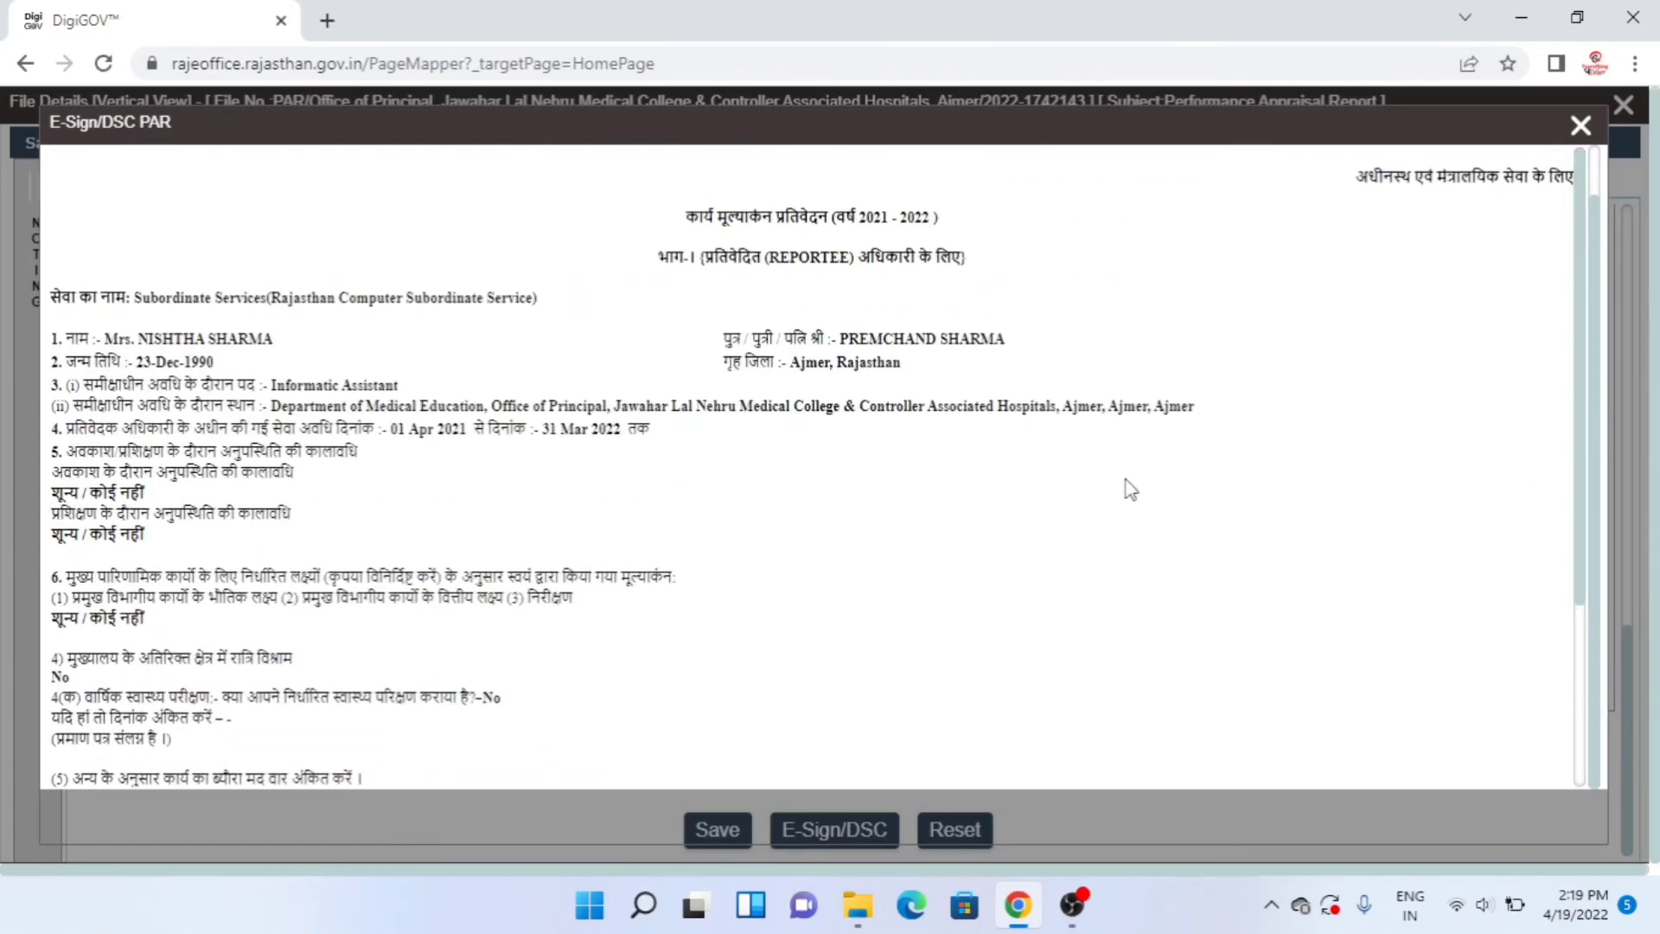
{"action": "mouse_move", "coordinate": [1574, 334]}
{"action": "left_mouse_down"}
{"action": "mouse_move", "coordinate": [1572, 501]}
{"action": "mouse_move", "coordinate": [1594, 339]}
{"action": "mouse_move", "coordinate": [1588, 207]}
{"action": "mouse_move", "coordinate": [1559, 731]}
{"action": "mouse_move", "coordinate": [1571, 339]}
{"action": "left_mouse_up"}
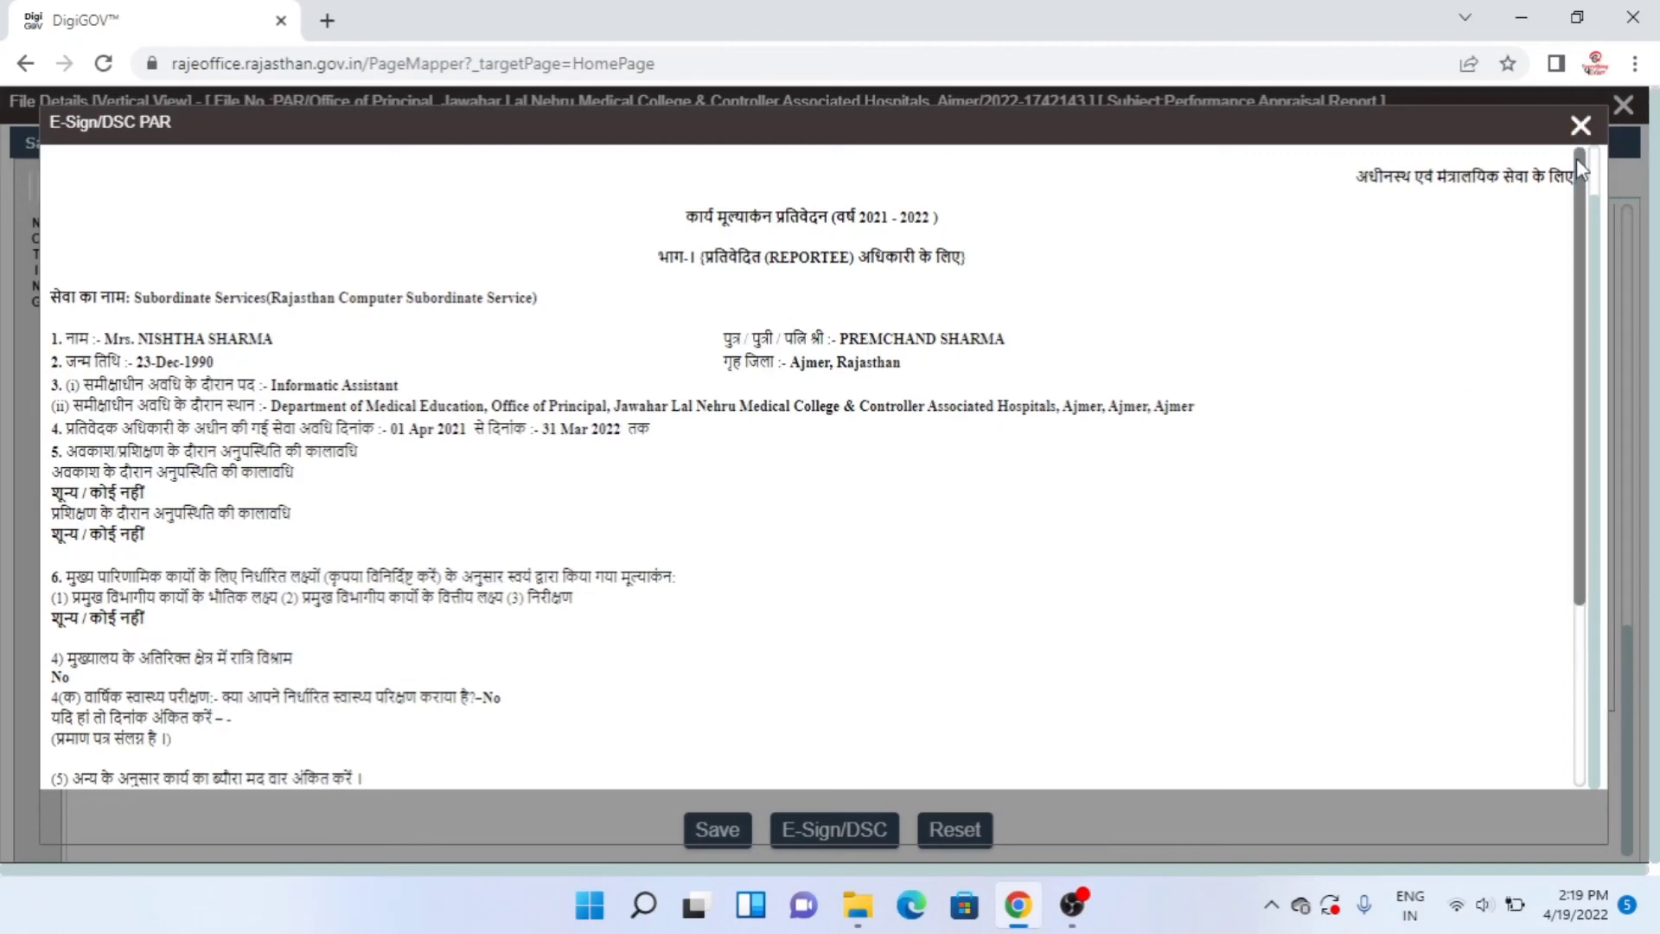
{"action": "scroll", "coordinate": [1596, 223], "scroll_direction": "up", "scroll_amount": 1}
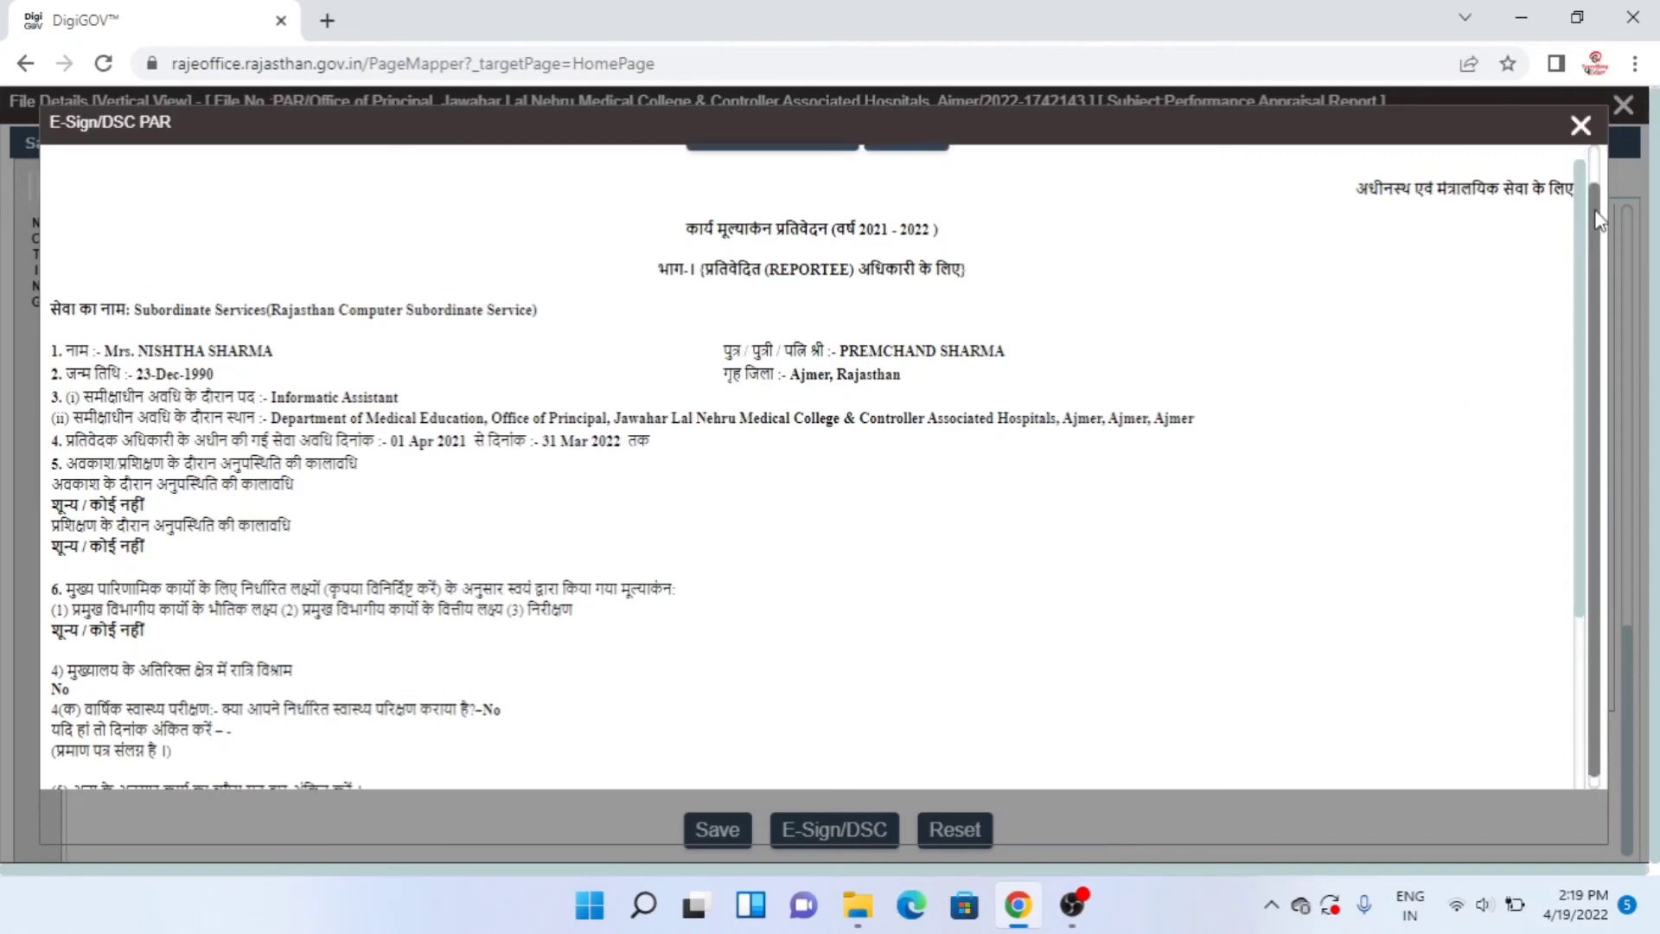
{"action": "scroll", "coordinate": [1596, 223], "scroll_direction": "up", "scroll_amount": 1}
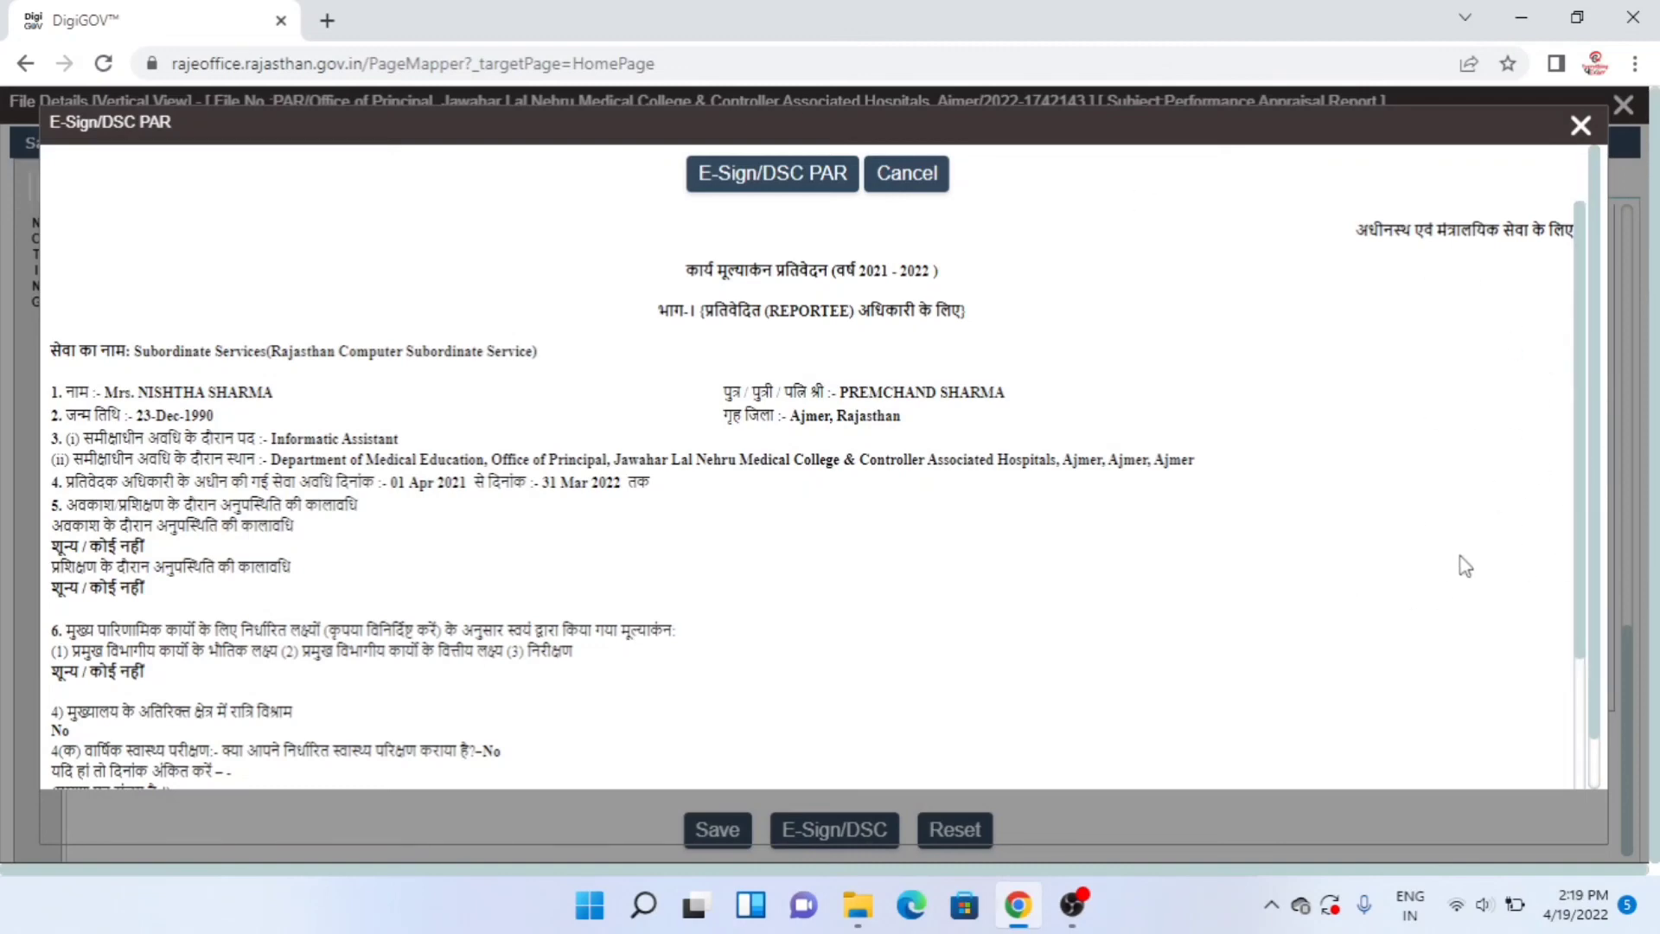
- Sign the PAR using Aadhaar-based Esign, reaching the blank Aadhar number prompt
{"action": "left_click", "coordinate": [817, 194]}
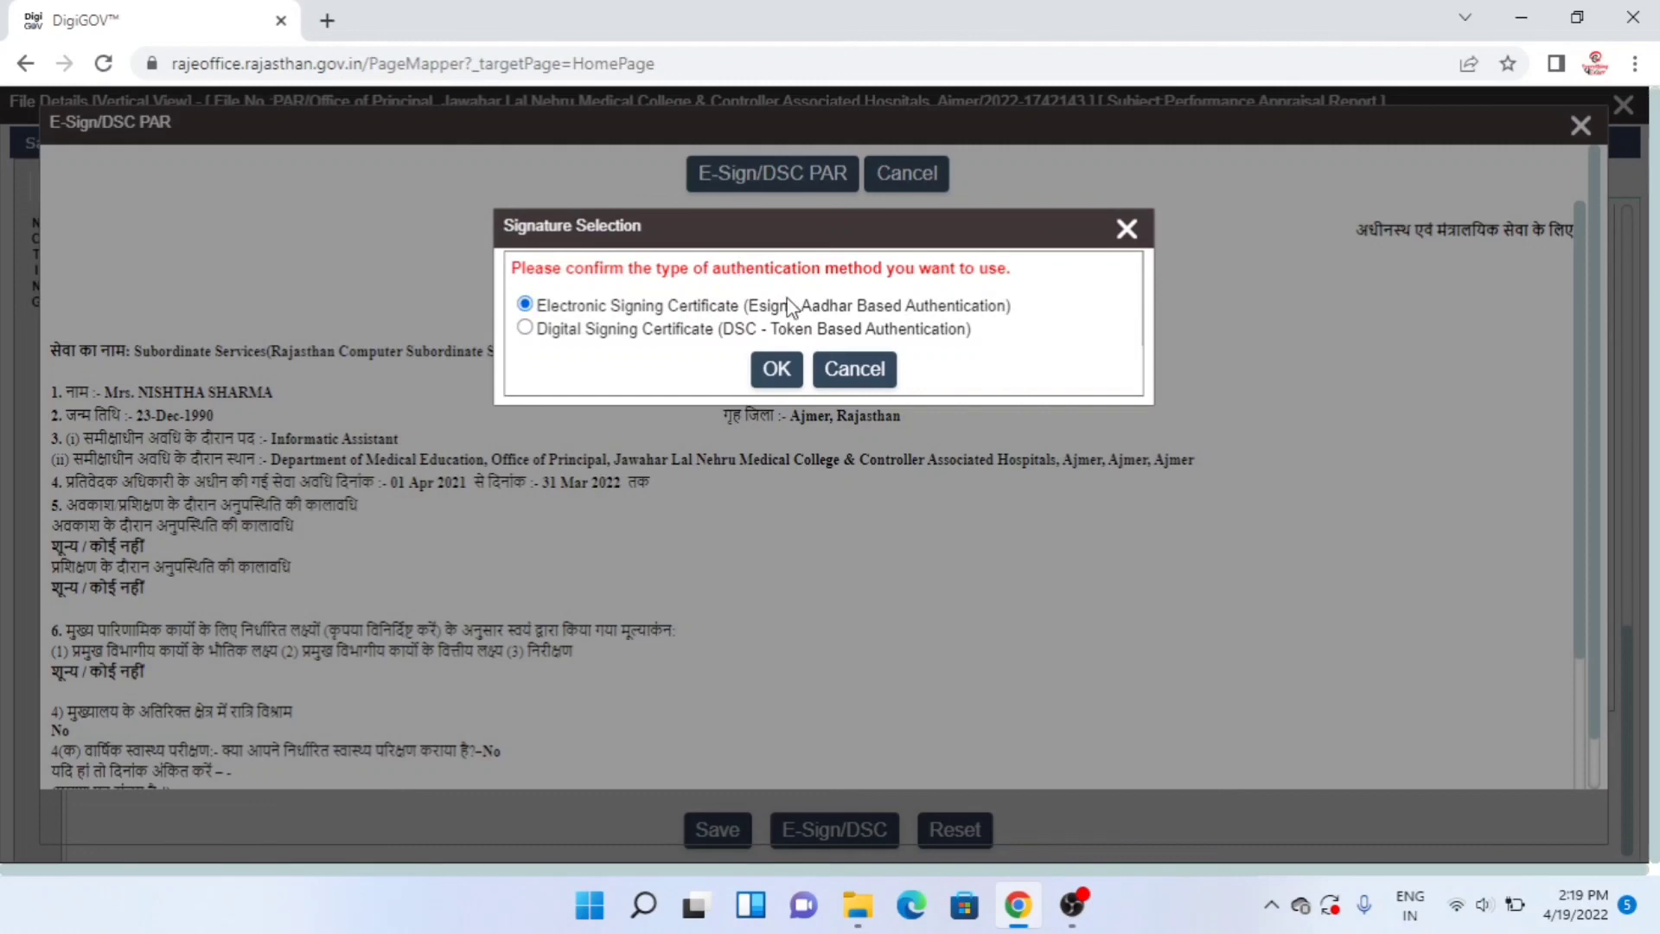
{"action": "left_click", "coordinate": [772, 369]}
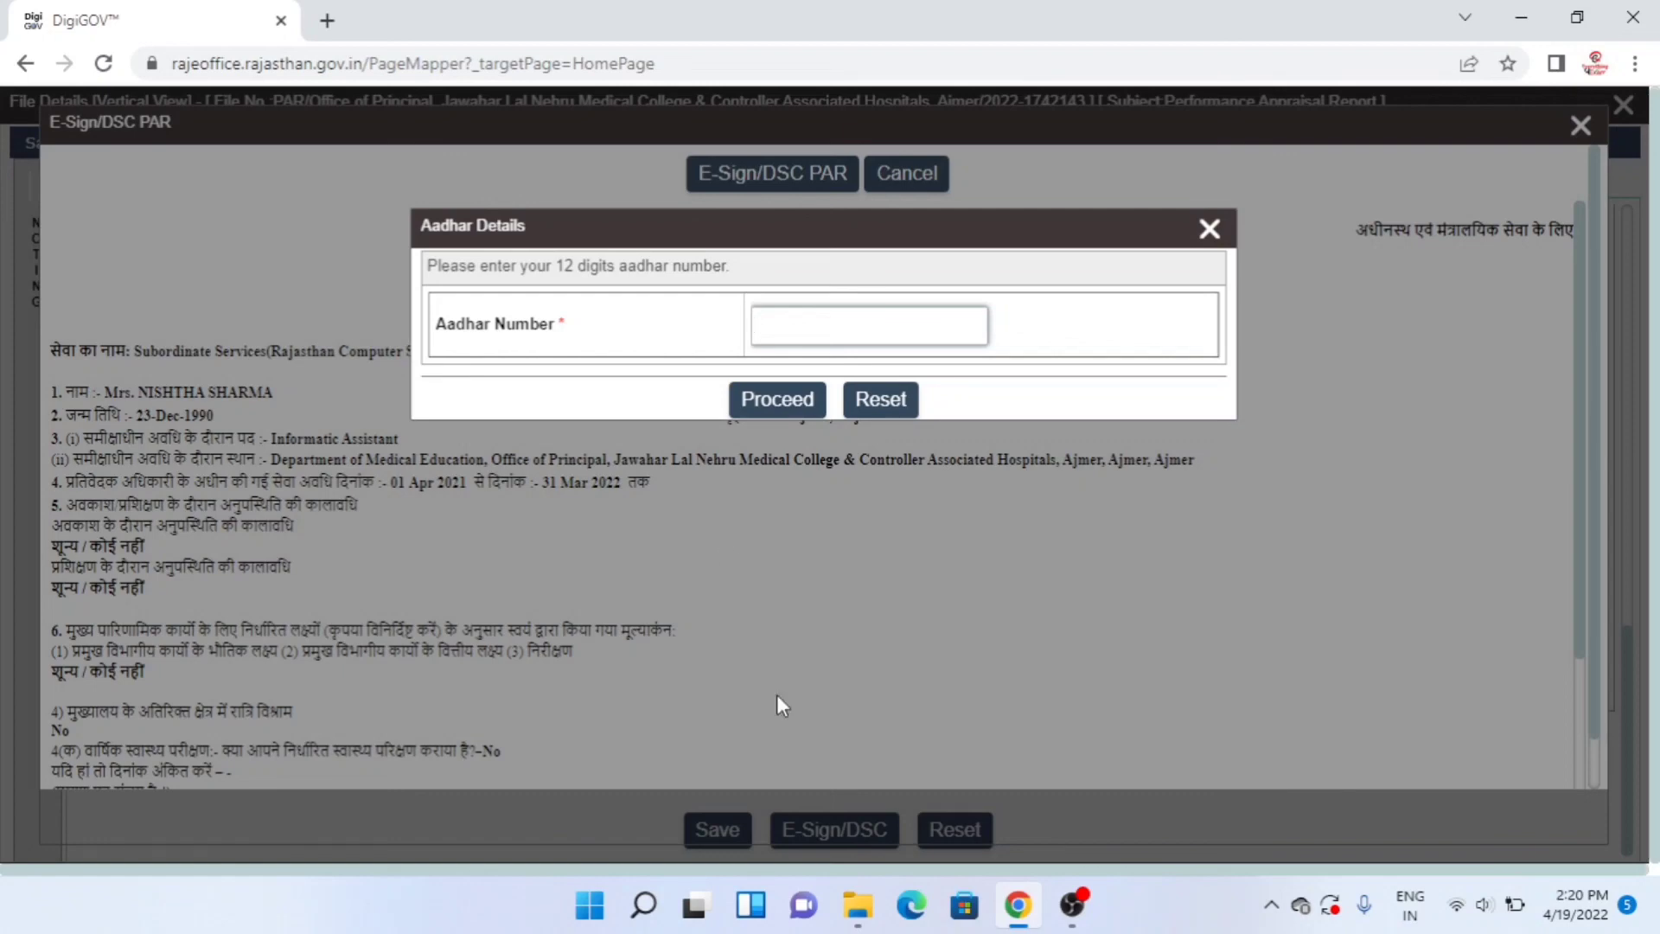
{"action": "left_click", "coordinate": [1017, 906]}
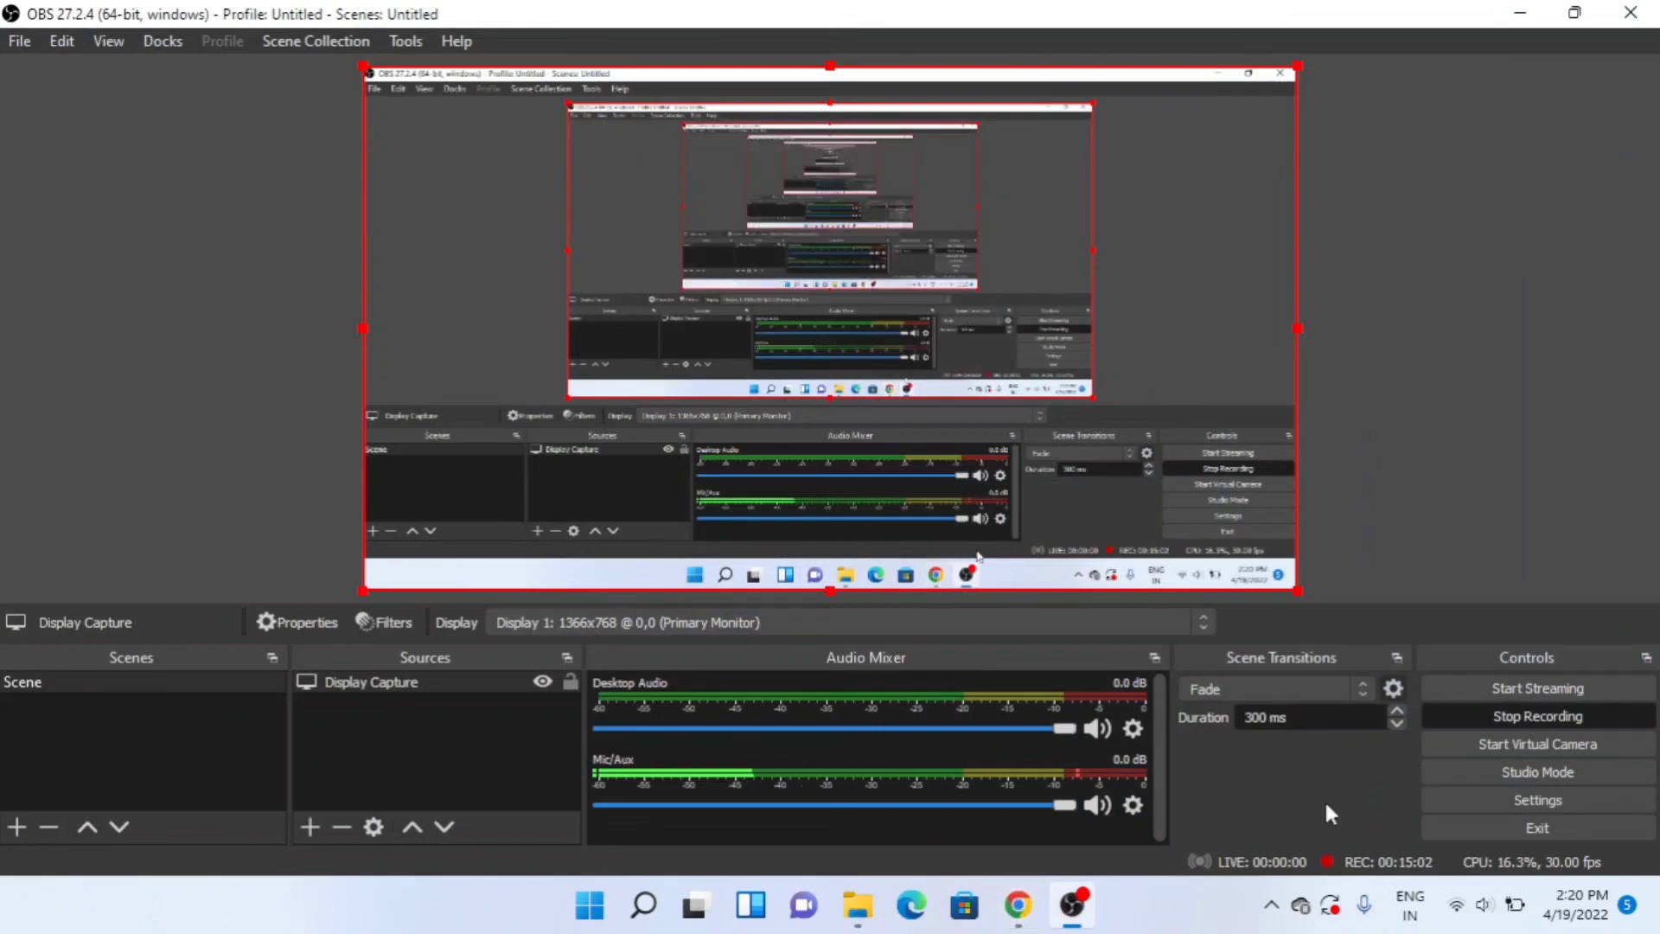